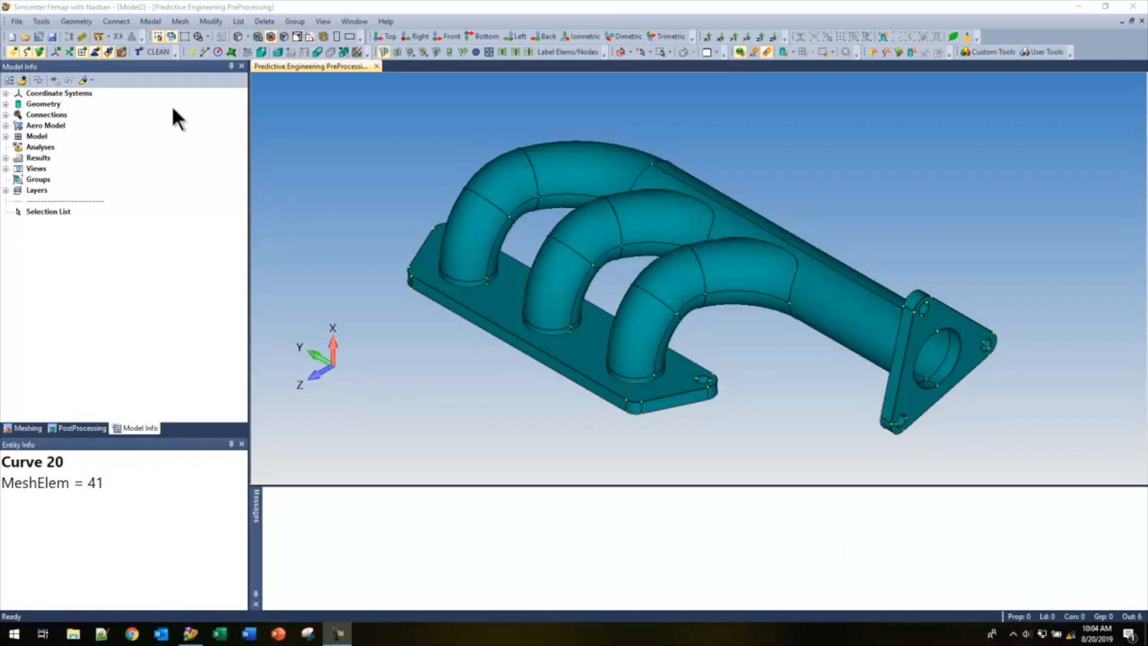
- Slice the manifold solid repeatedly, first with a ZX plane offset 0.5 in negative Y from the point where the last runner joins the pipe
click(87, 20)
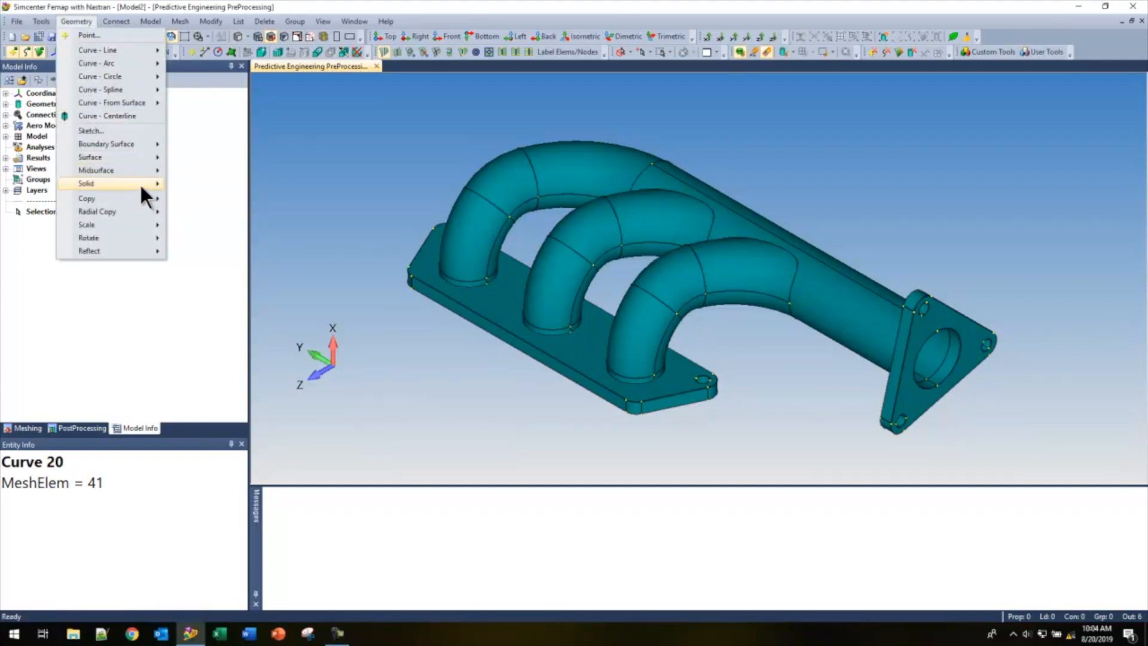
mouse_move(141, 186)
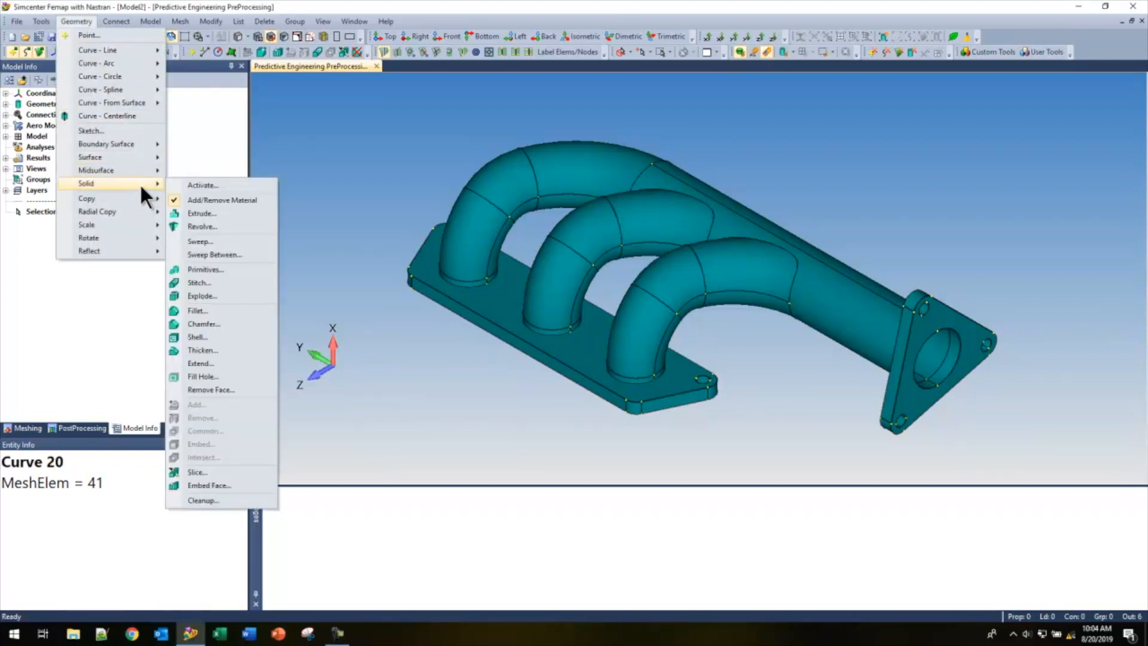
click(214, 470)
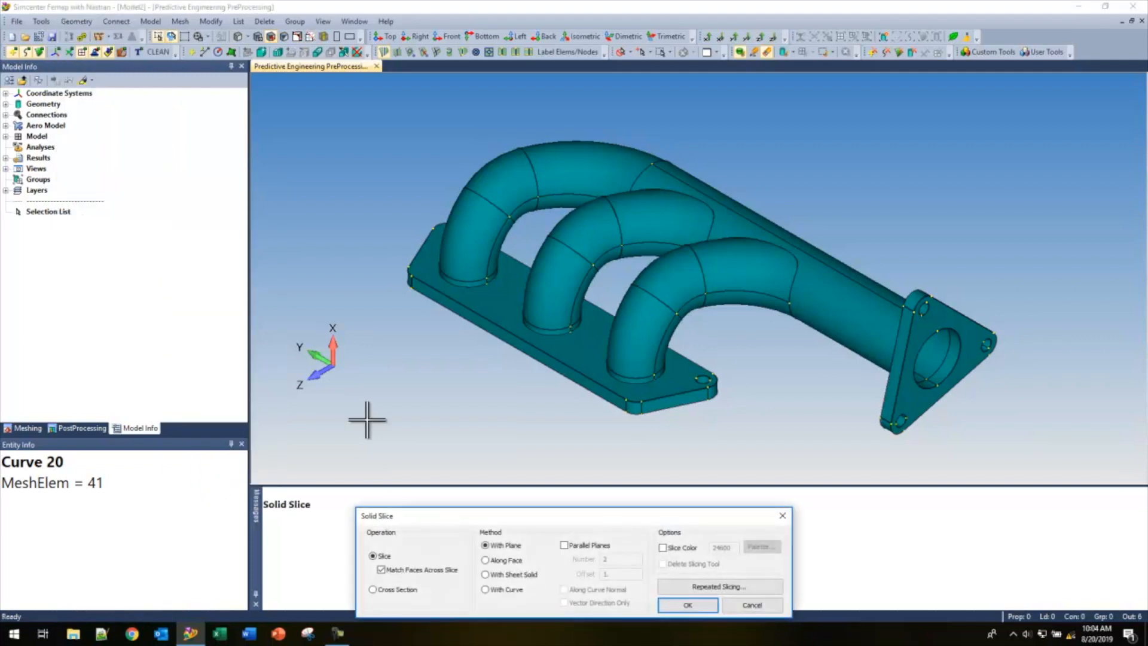
click(685, 586)
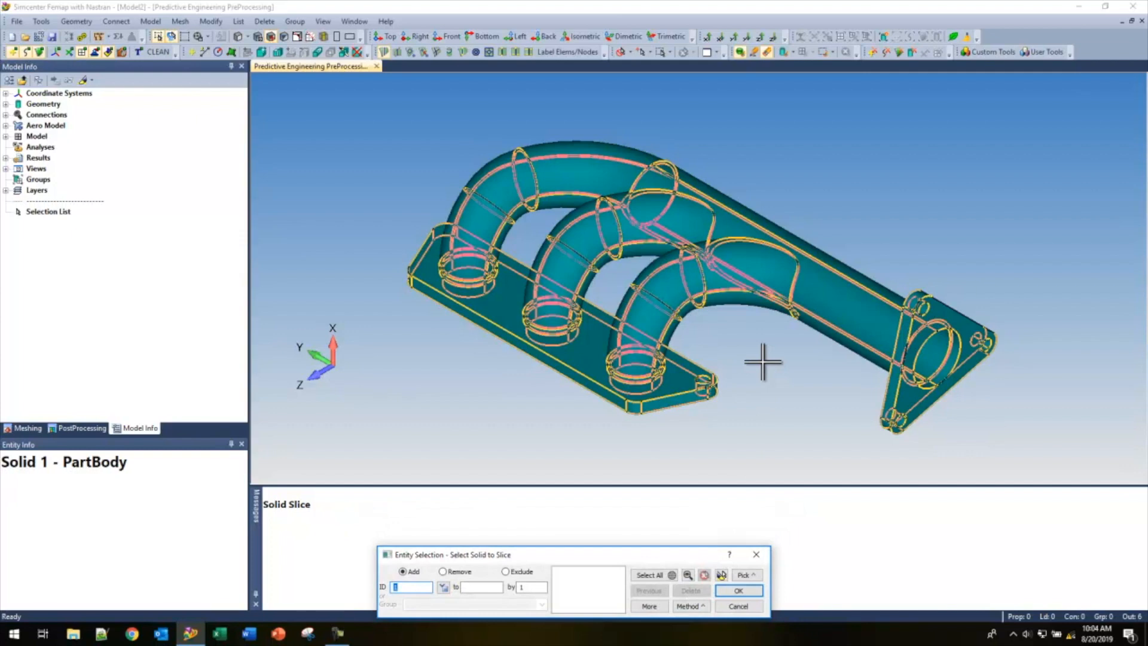
click(704, 293)
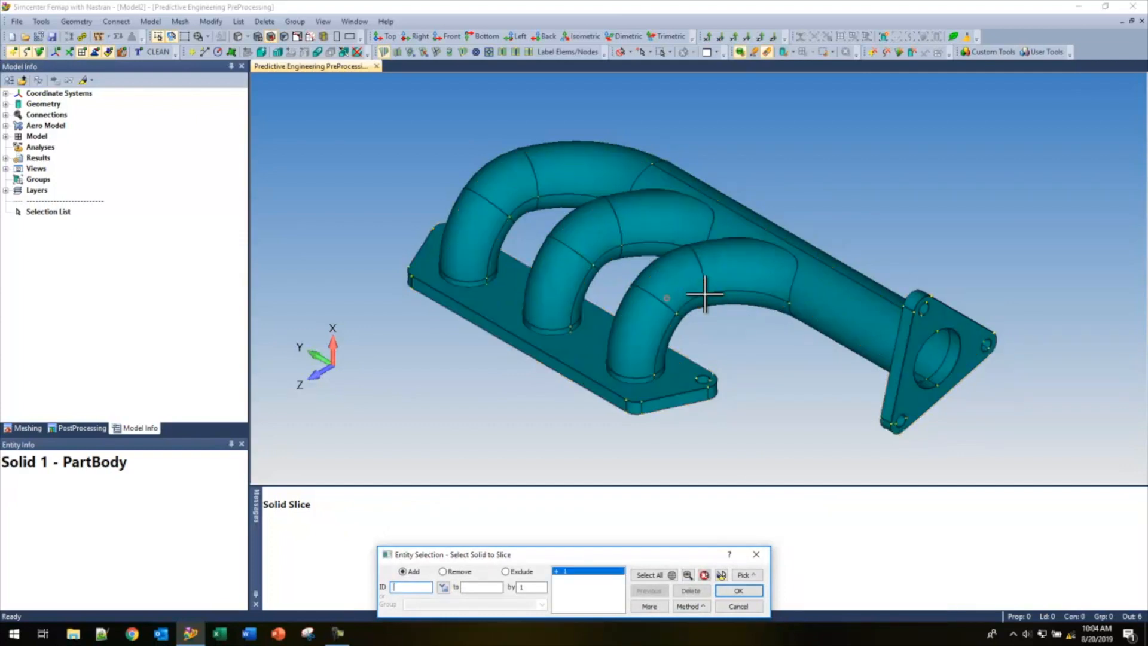
key(Return)
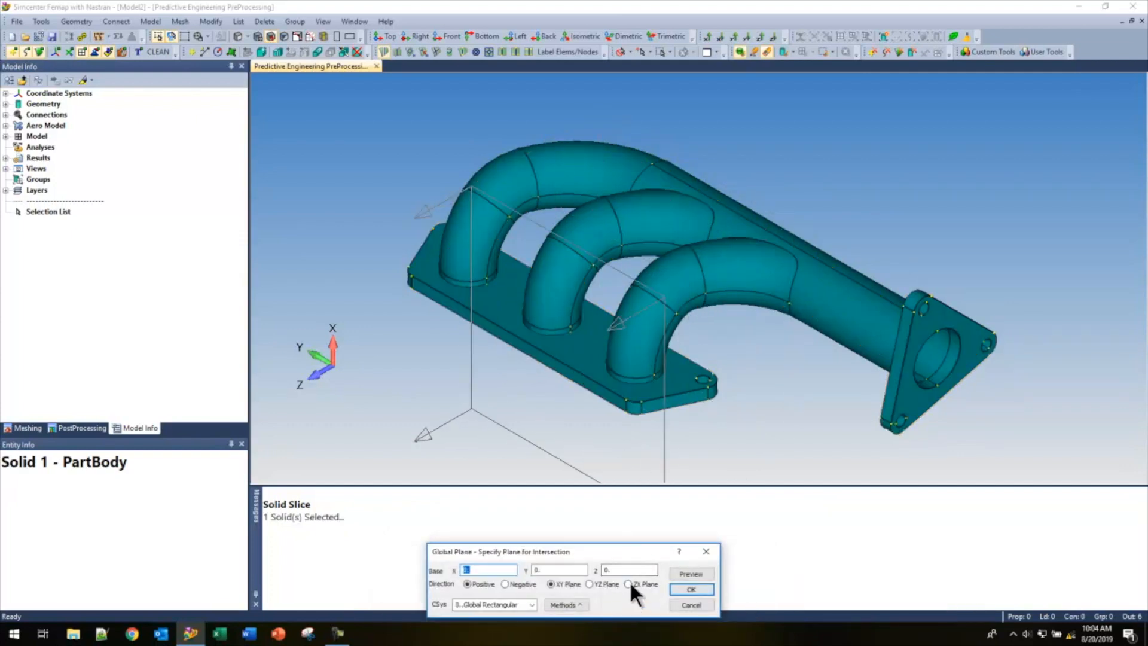
click(628, 584)
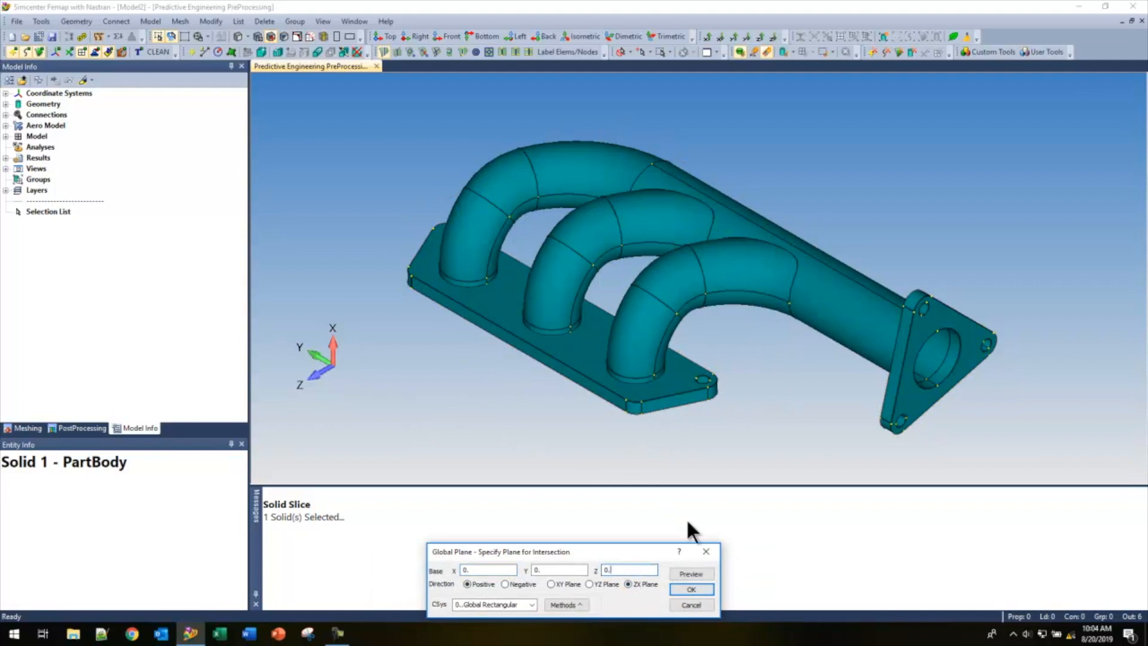
middle_drag(780, 343, 900, 308)
scroll(897, 310, up, 4)
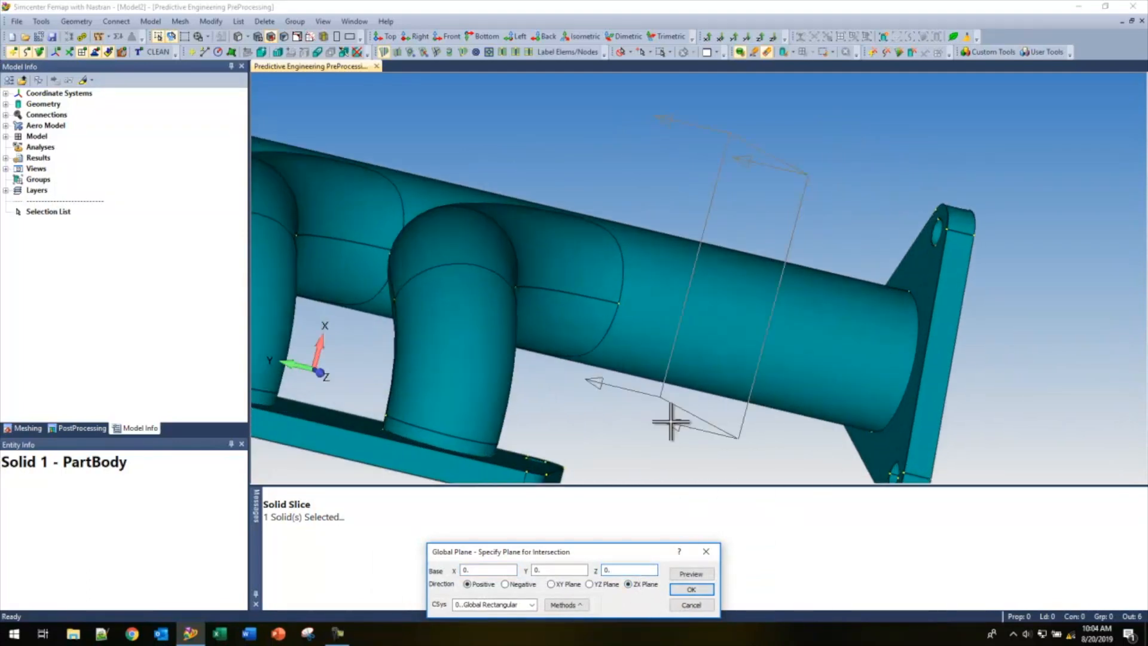
right_click(622, 305)
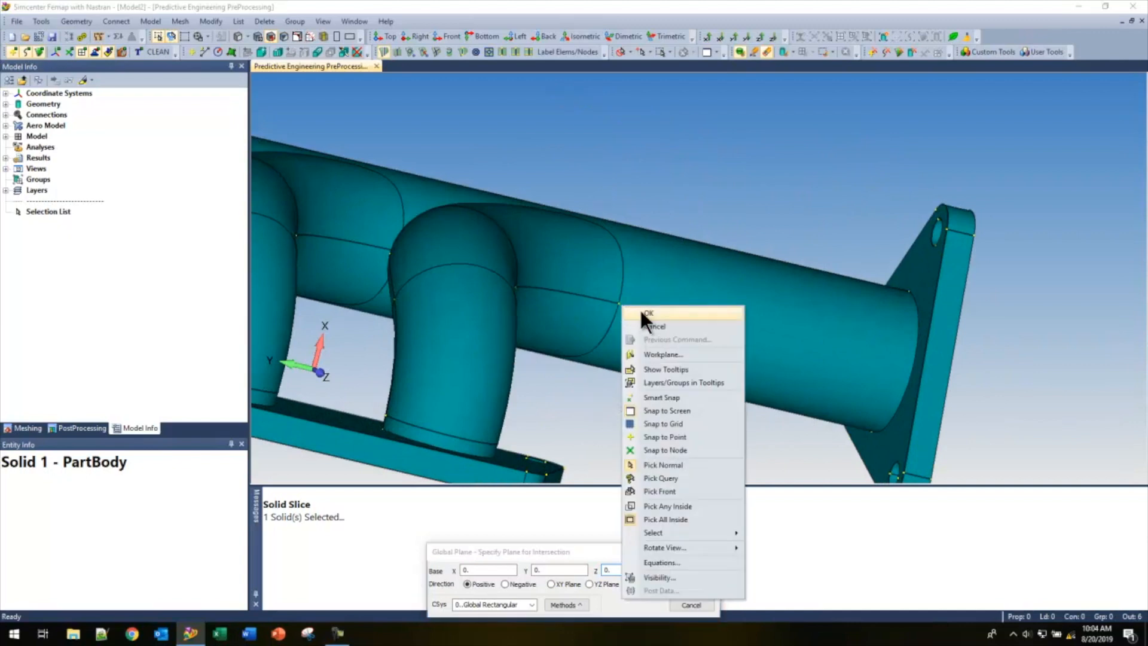
click(661, 402)
click(635, 304)
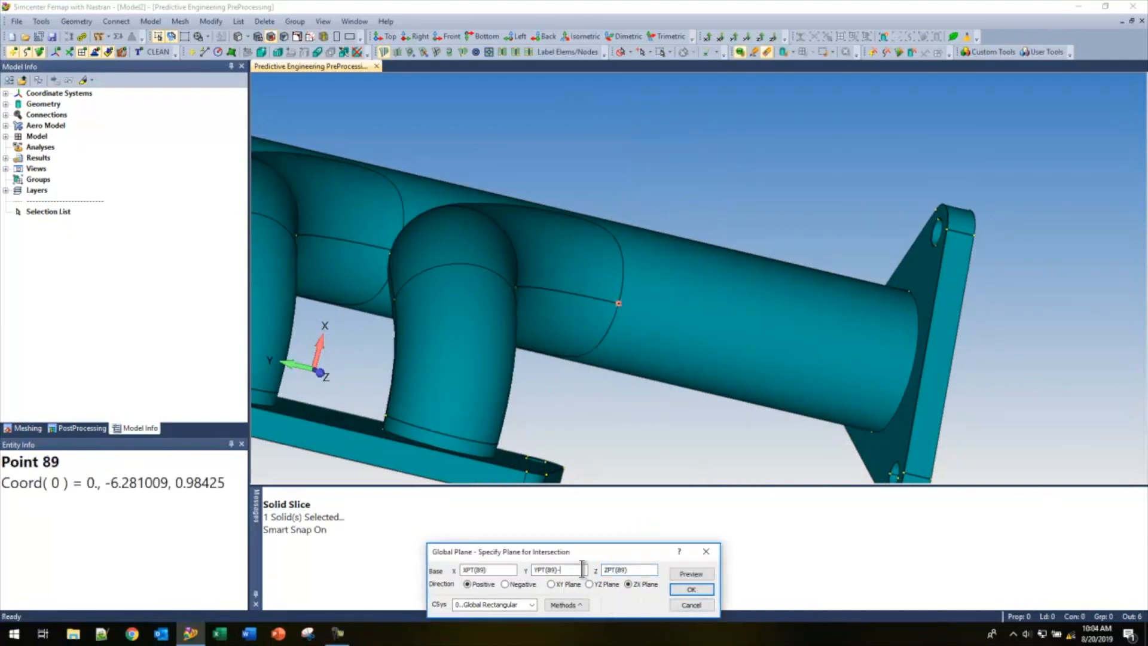
key(Return)
- Slice the manifold at the pipe-side face of the triangular flange with a ZX plane through the corner point there
ctrl+middle_drag(812, 380, 747, 278)
middle_drag(819, 342, 821, 365)
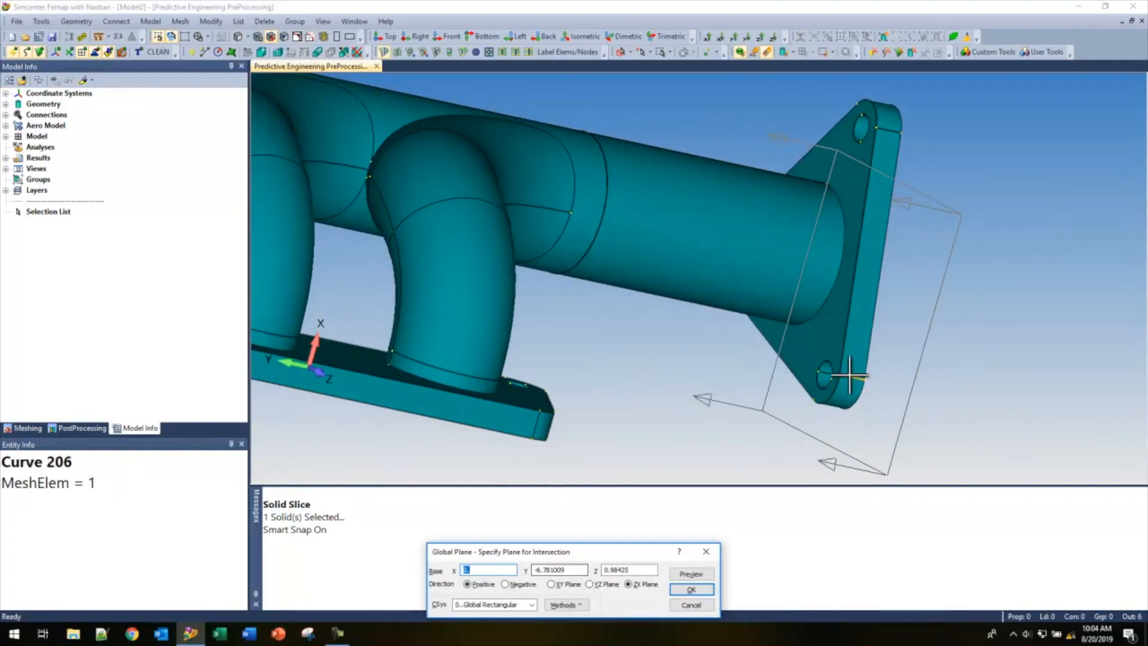
click(840, 374)
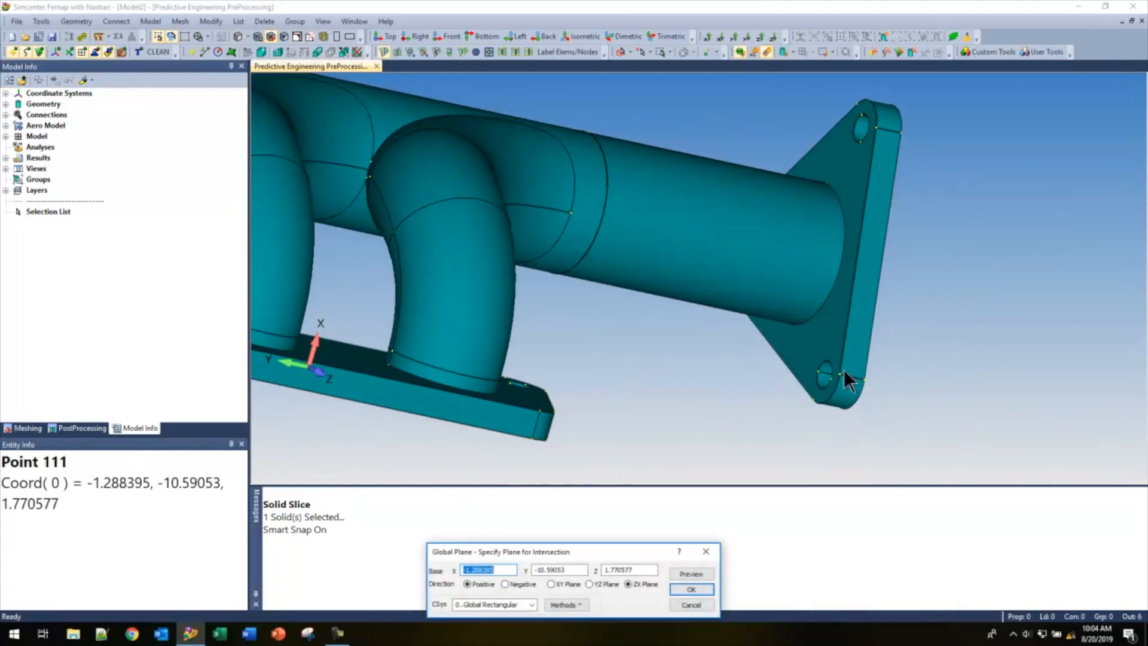
key(Return)
- Start repeated slicing on the base plate's solid and cut it with a YZ plane through the plate's upper front corner point
ctrl+middle_drag(533, 354, 730, 306)
right_click(455, 174)
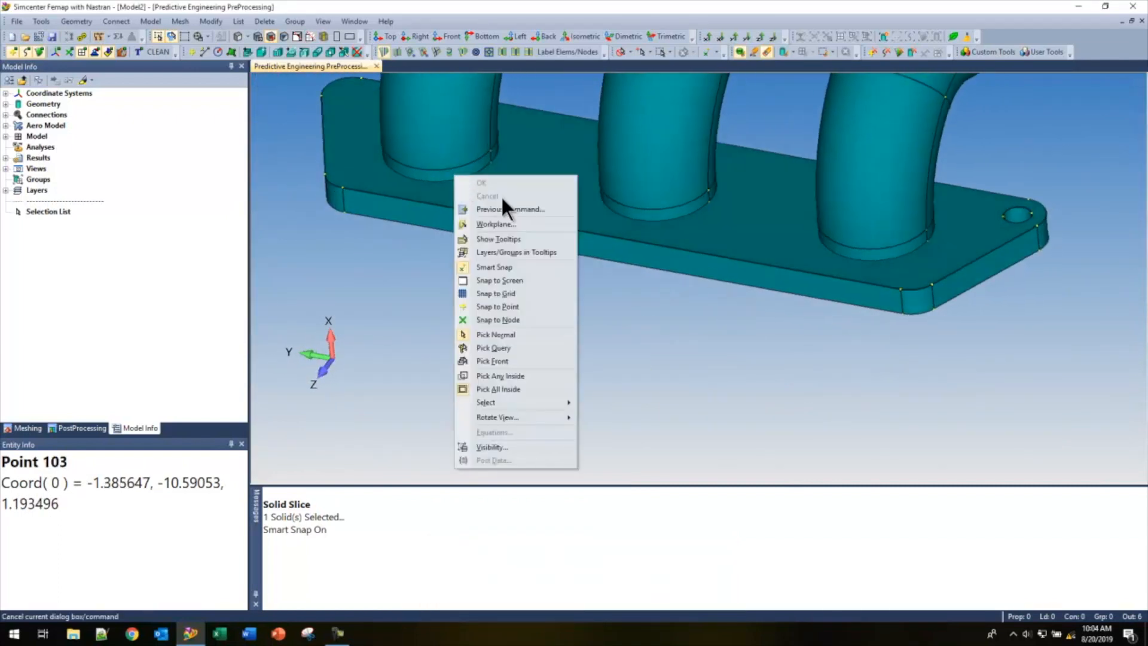
click(500, 208)
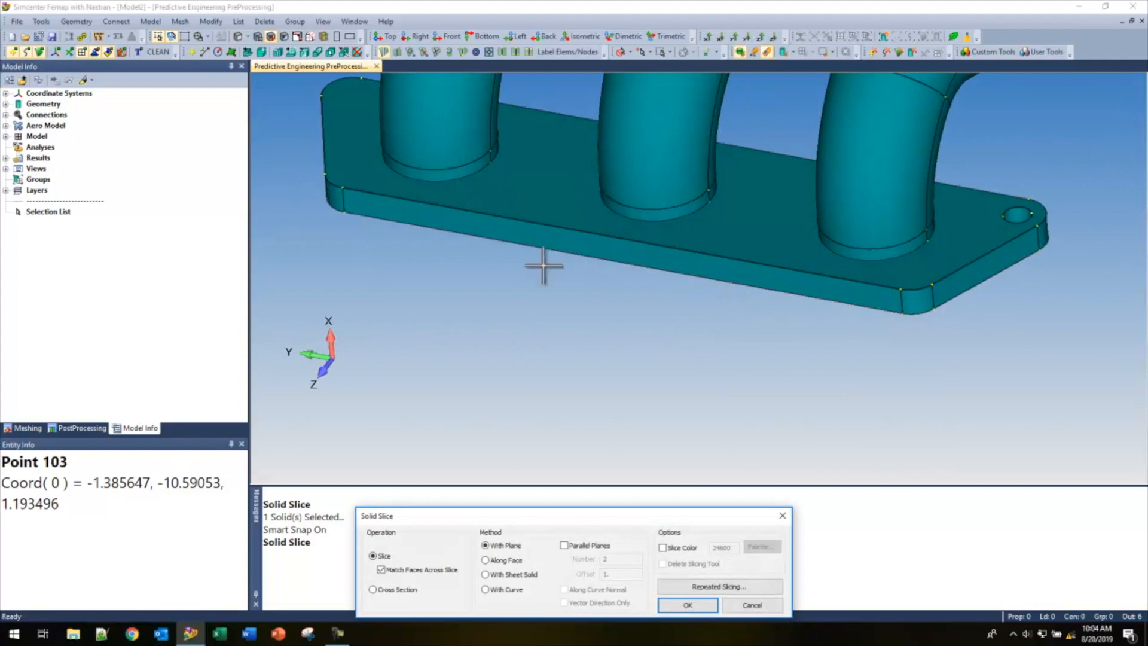
click(696, 590)
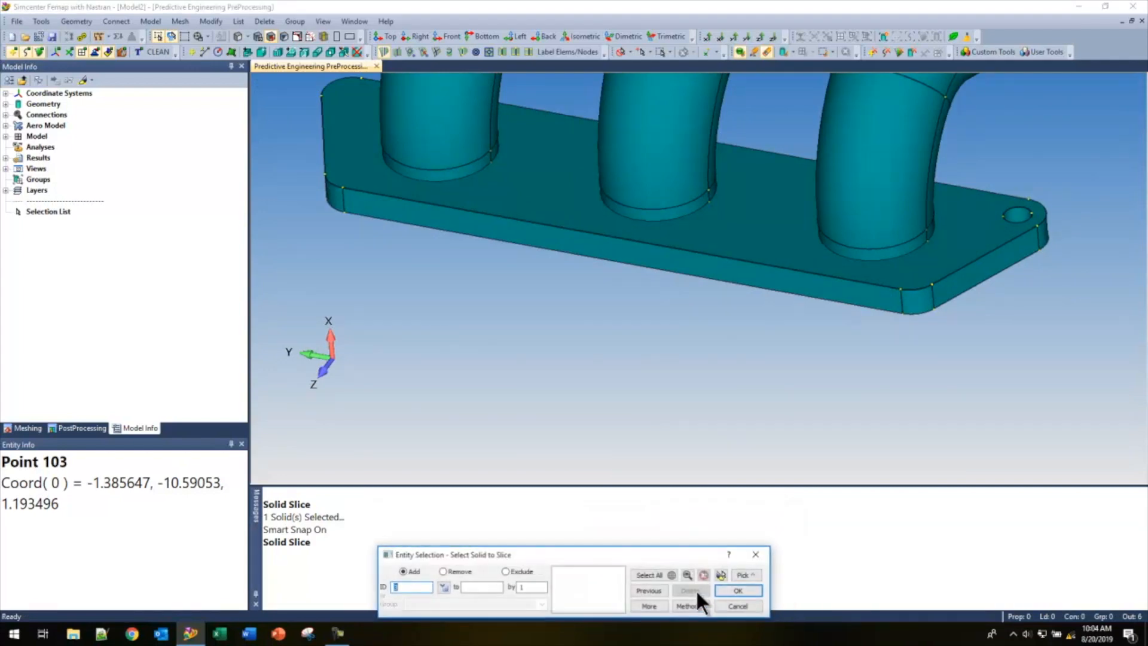
key(Return)
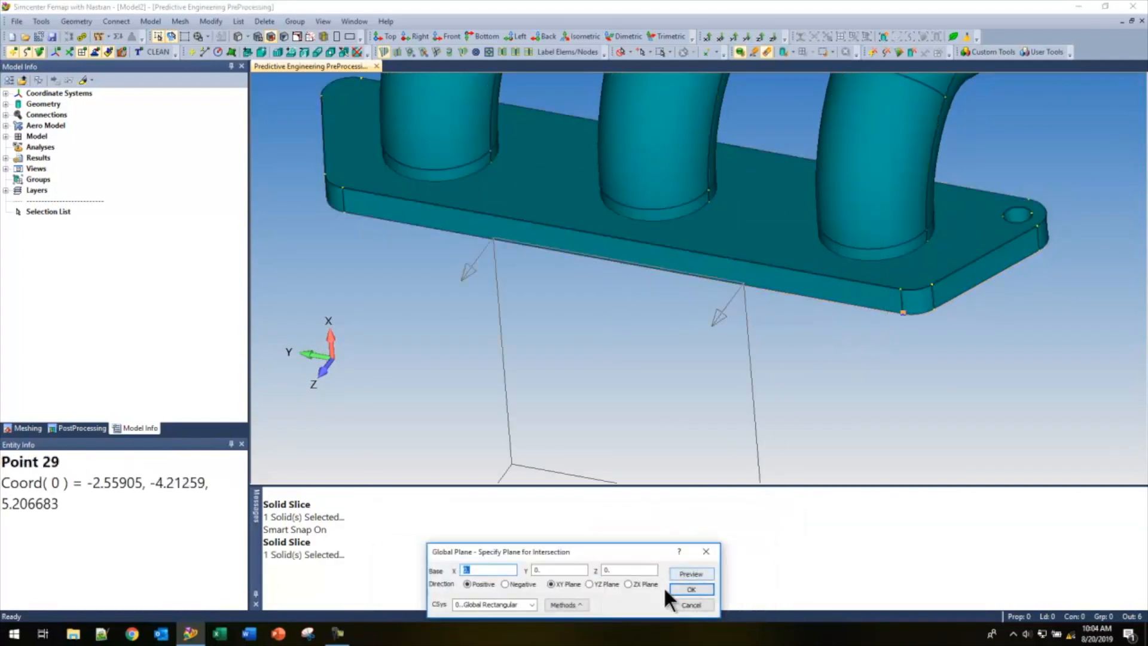
click(594, 580)
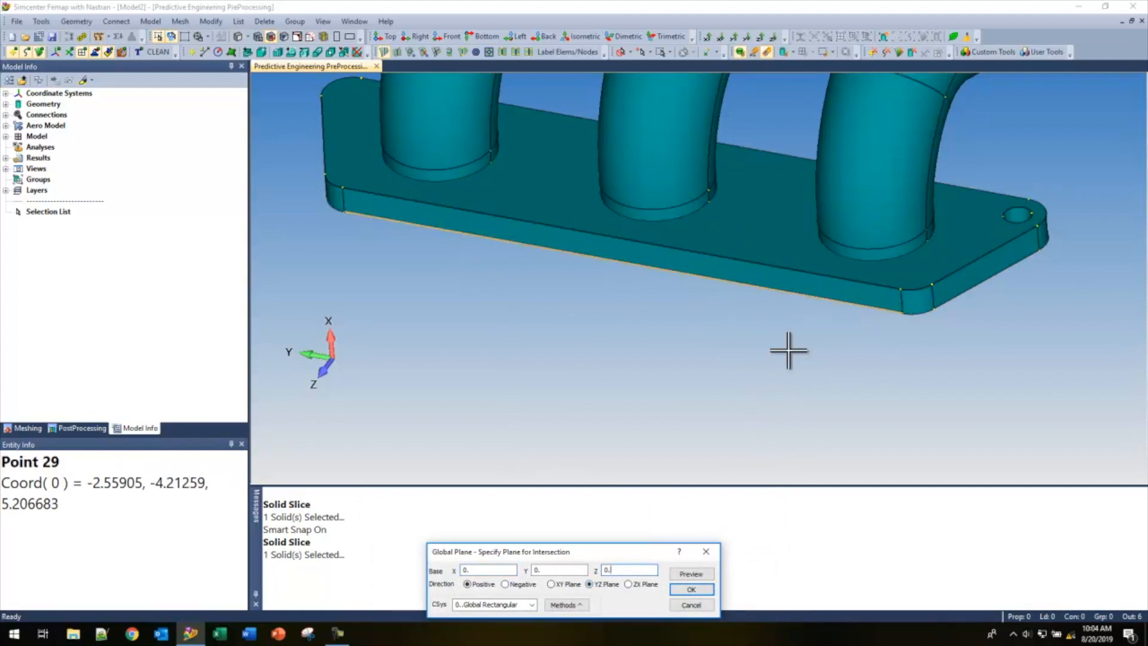
click(896, 286)
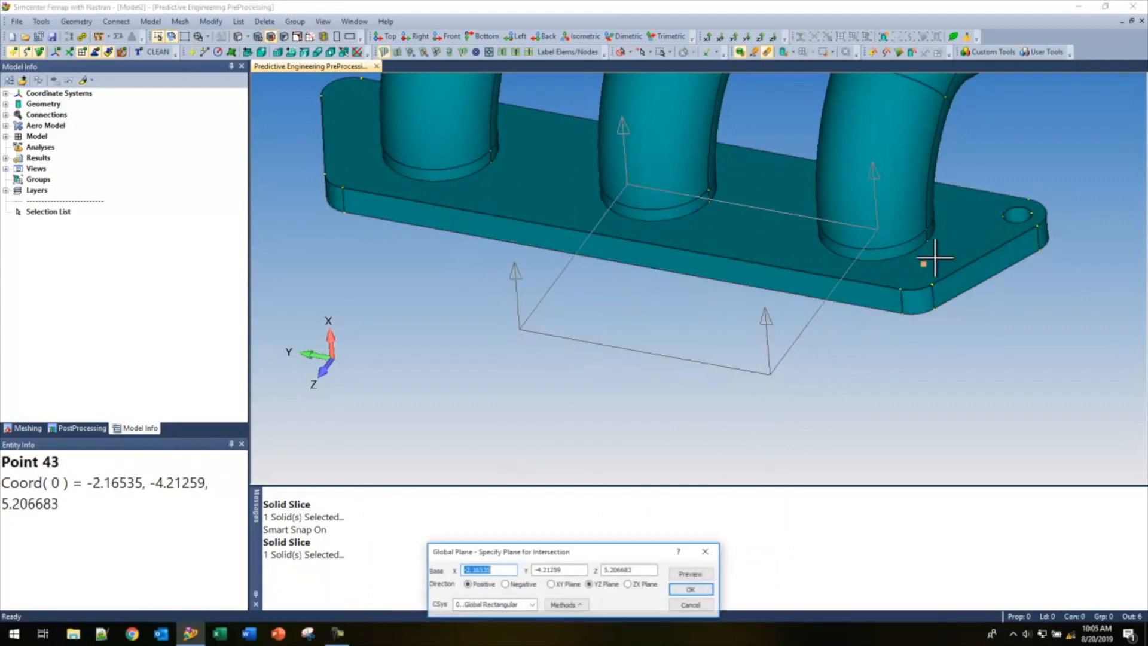
- Slice the three runners with a YZ plane offset in positive X from the point at the base of the nearest runner
click(933, 227)
ctrl+click(930, 229)
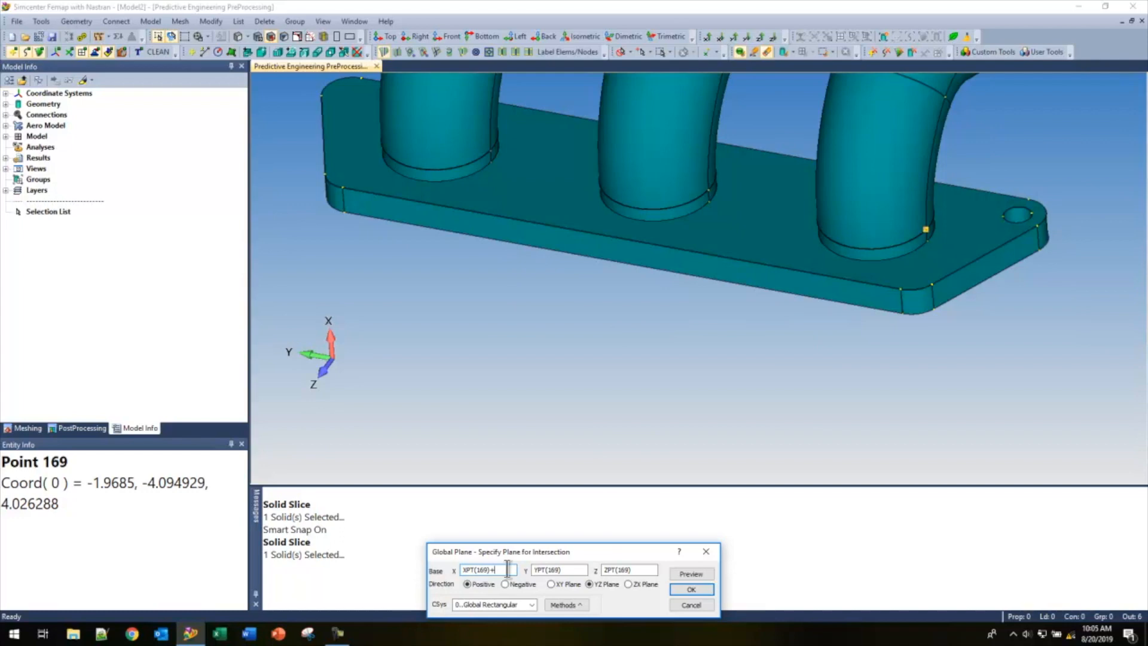
key(Return)
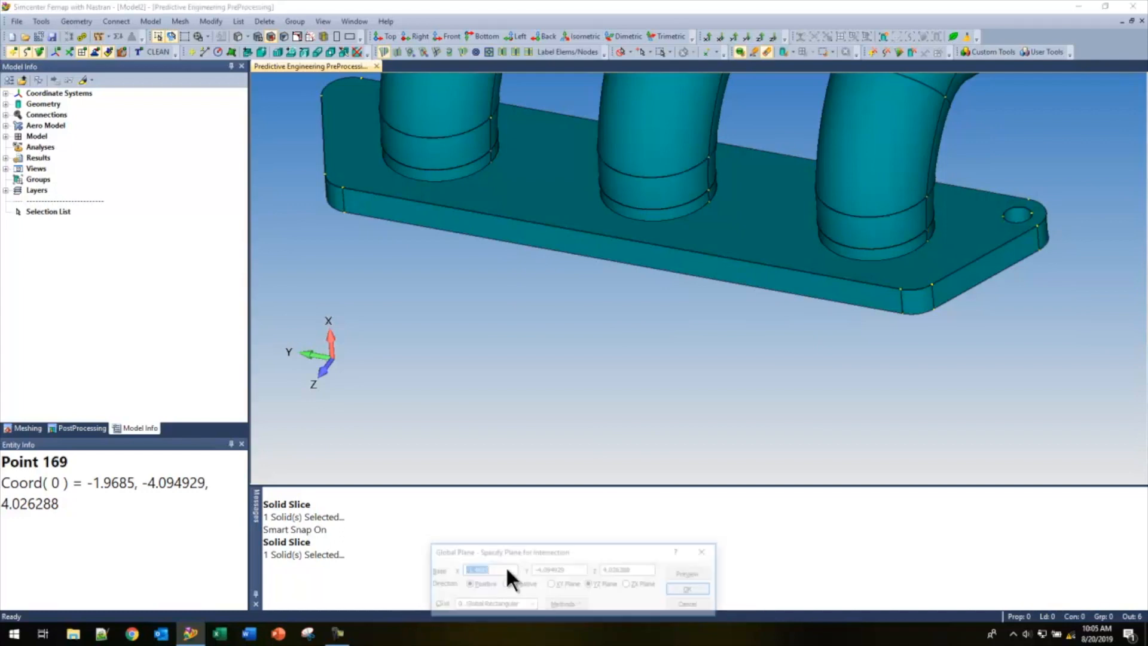
scroll(697, 424, down, 5)
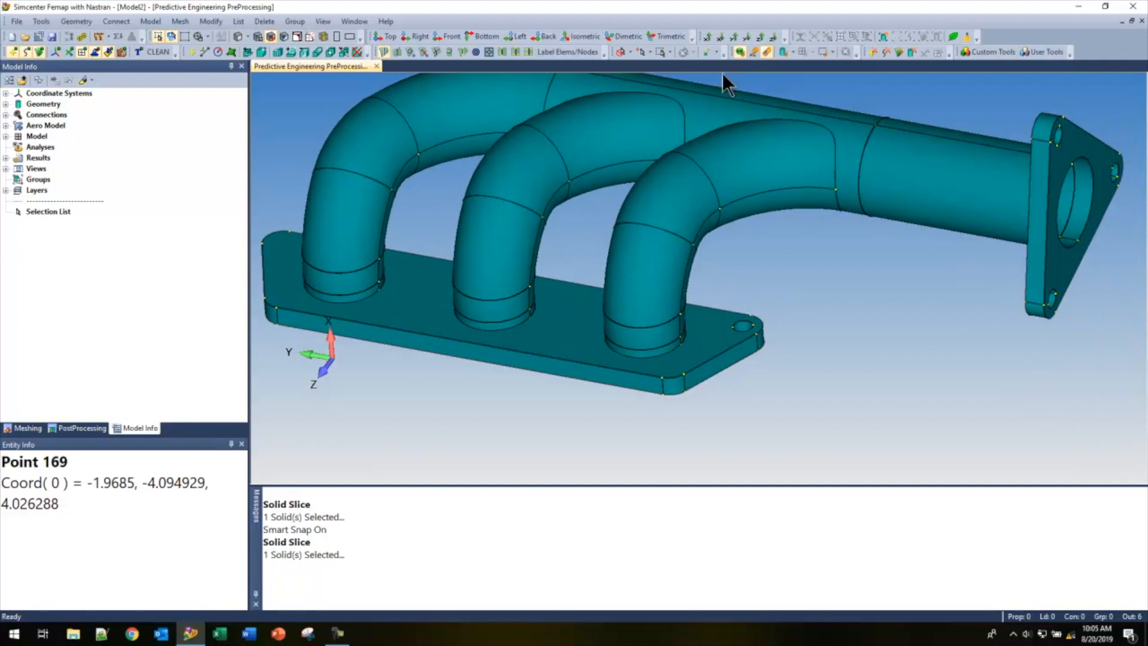
- Display only the base plate and triangular flange solids
click(752, 51)
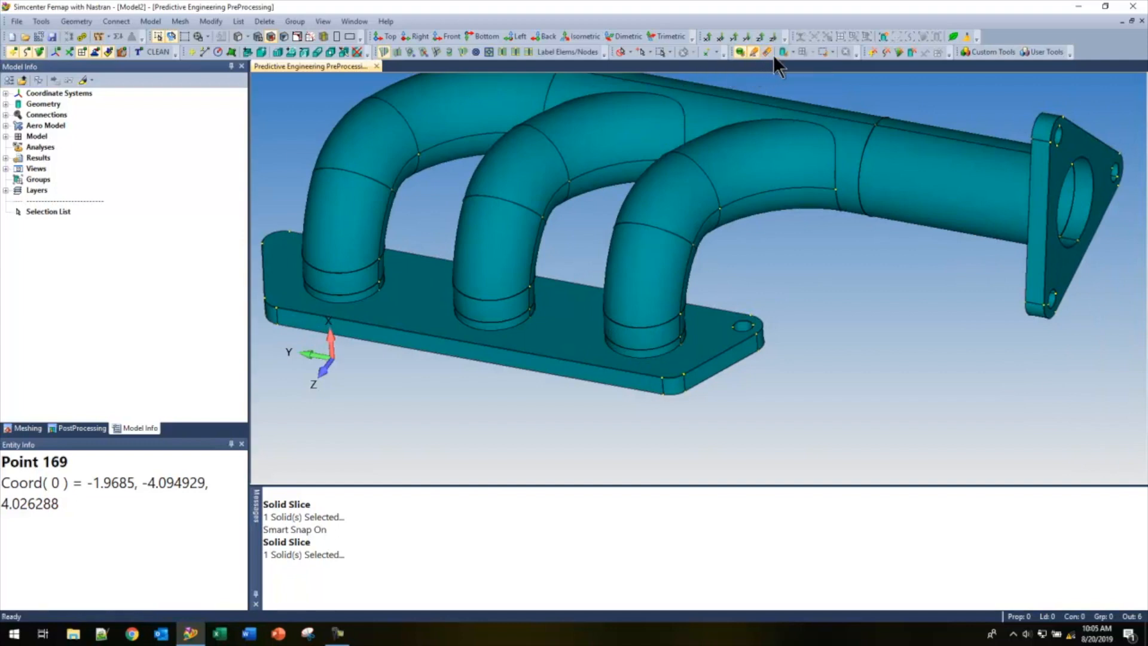
click(1032, 307)
click(759, 328)
key(Return)
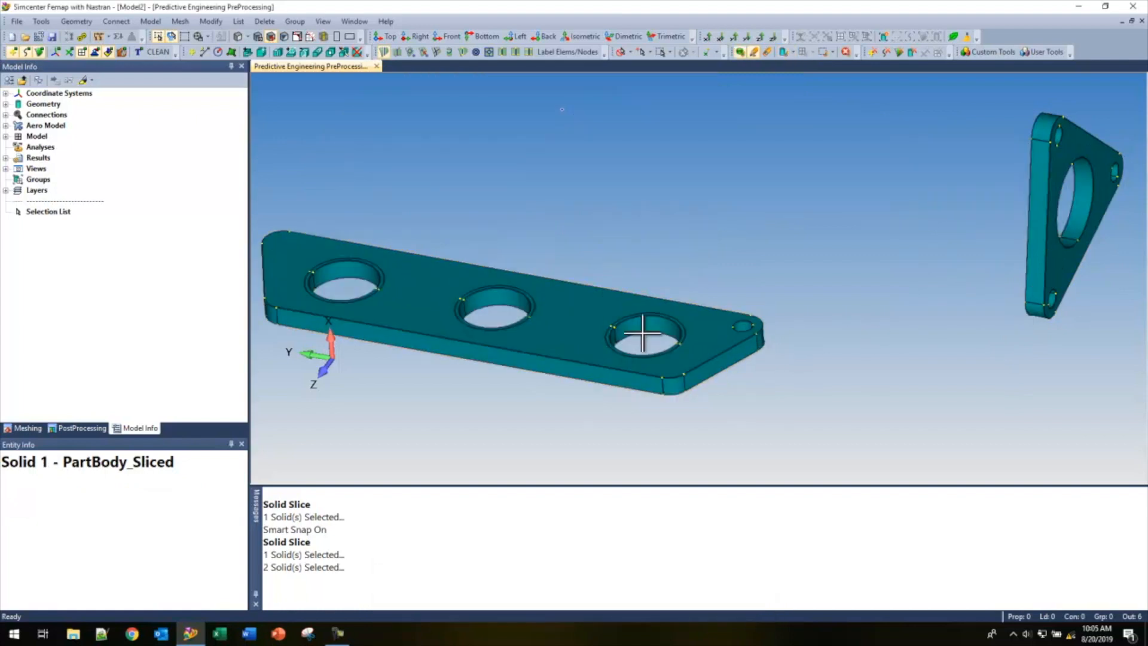
- Embed the ring faces around the three port holes into the base plate, using Pick Front to select them
middle_drag(648, 354, 656, 405)
scroll(663, 325, up, 5)
middle_drag(666, 313, 706, 313)
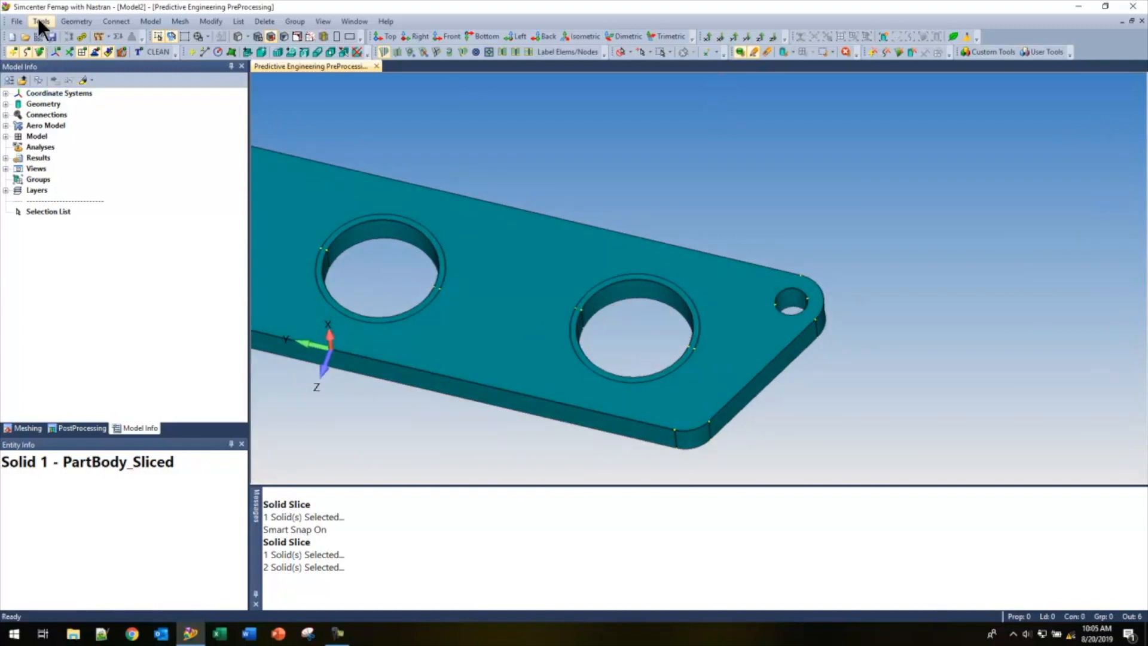
click(68, 20)
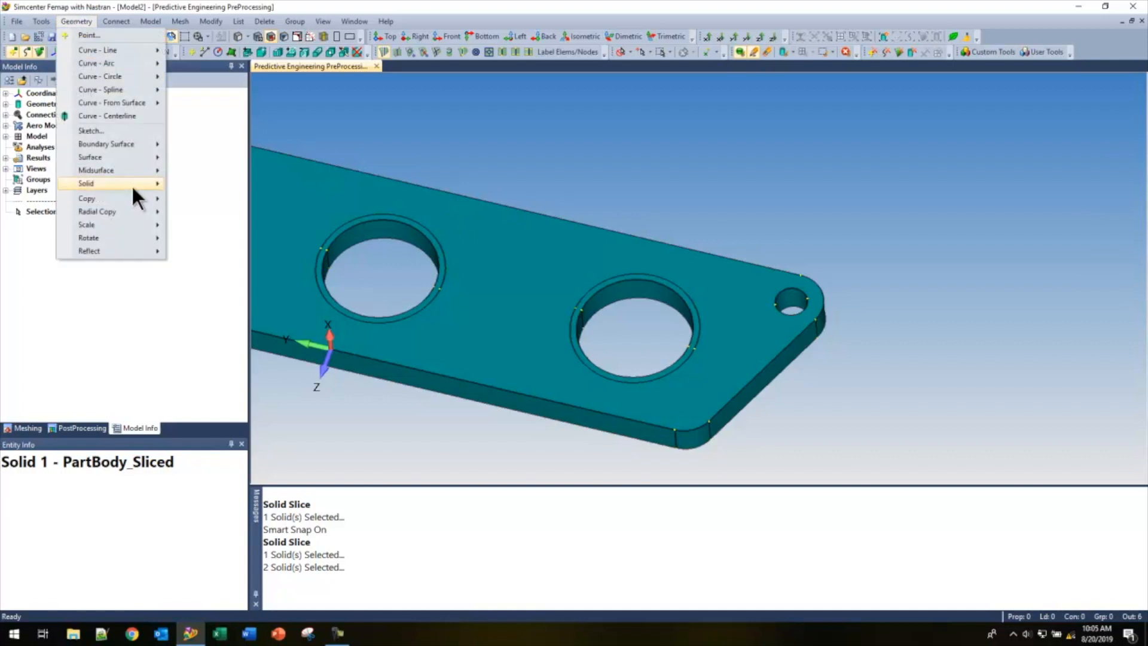
mouse_move(131, 185)
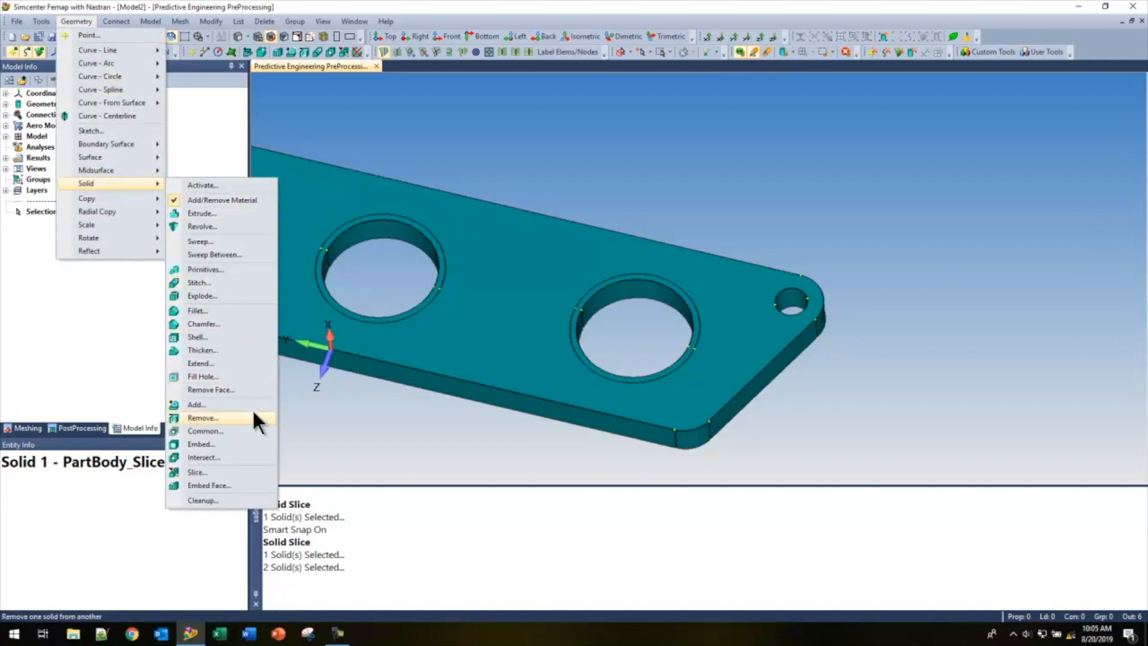
click(229, 483)
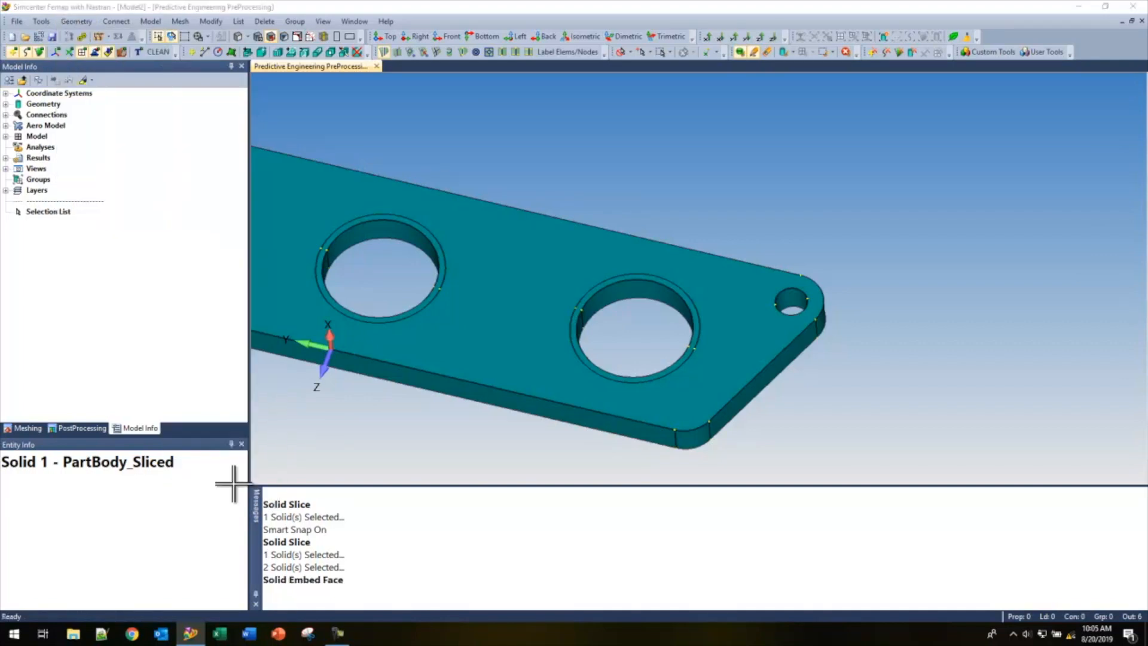
right_click(616, 374)
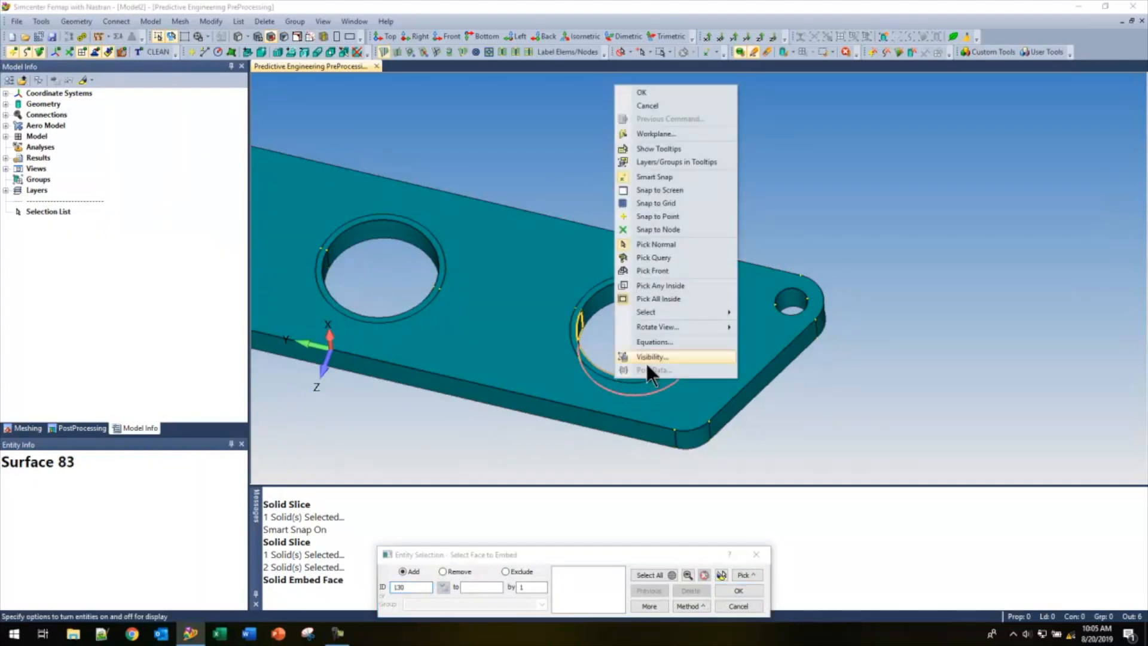
click(657, 272)
click(615, 377)
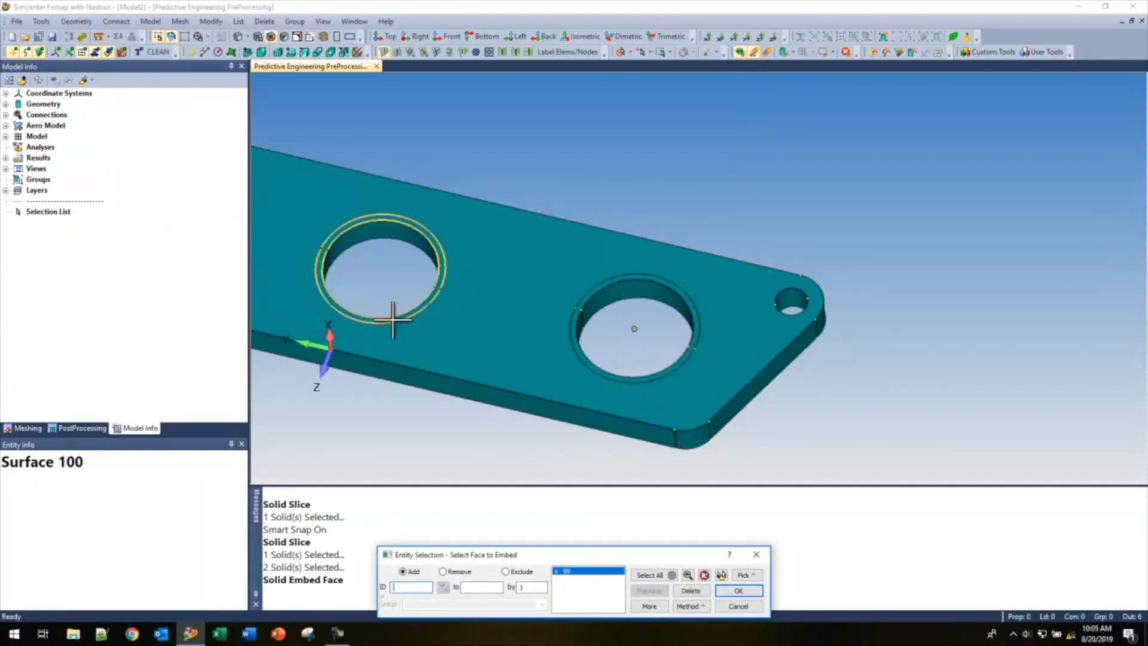
click(393, 320)
middle_drag(389, 307, 756, 323)
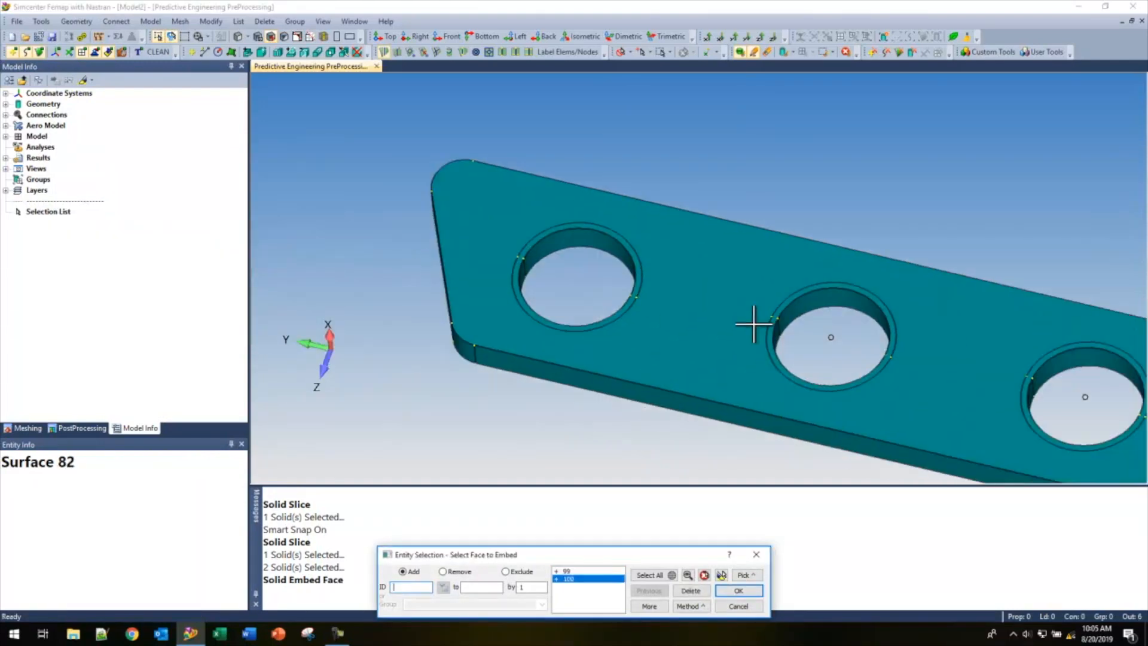
click(558, 326)
key(Return)
click(543, 607)
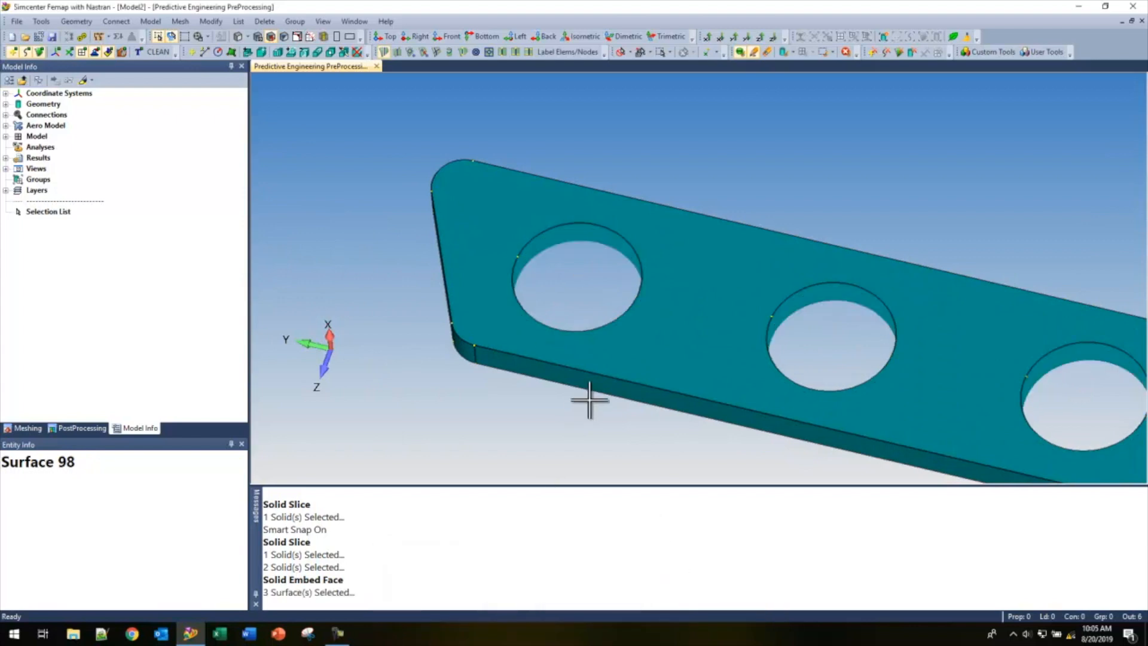
- Embed the ring face around the triangular flange's central hole, using the Automatic and Outline Only options
middle_drag(994, 264, 772, 275)
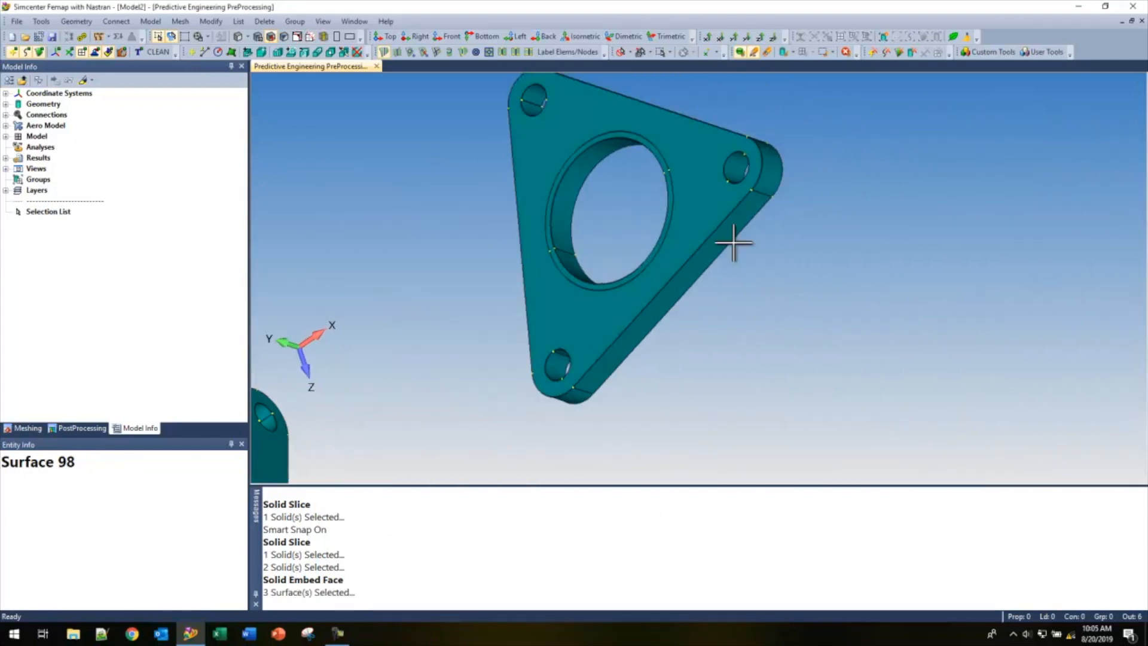
right_click(591, 218)
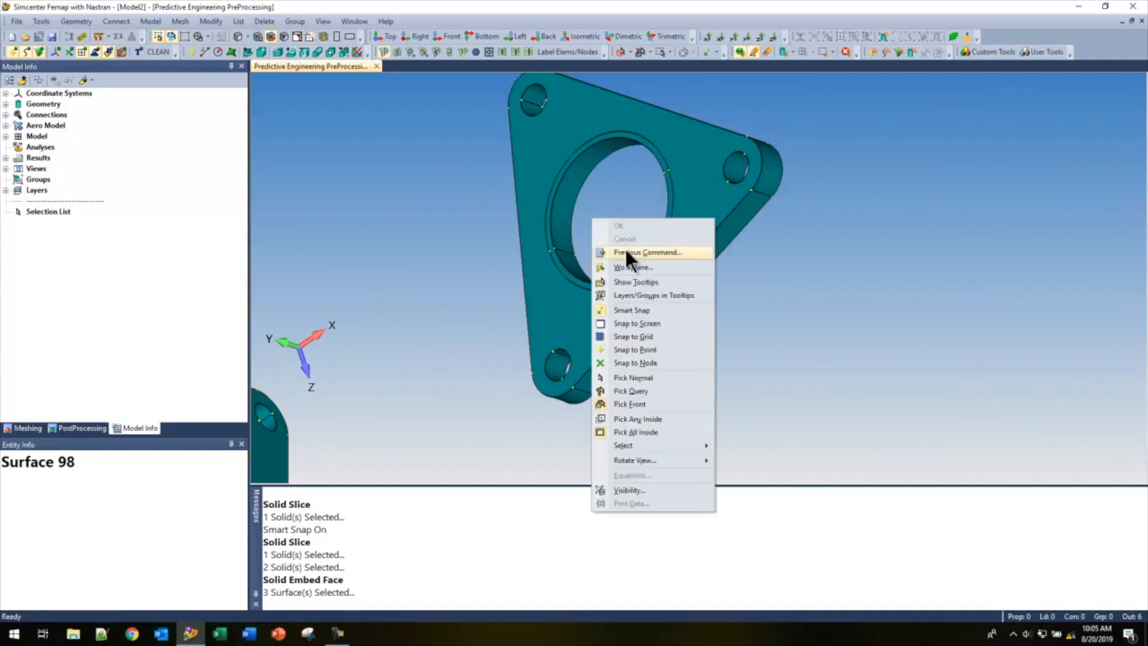
click(625, 251)
click(605, 285)
key(Return)
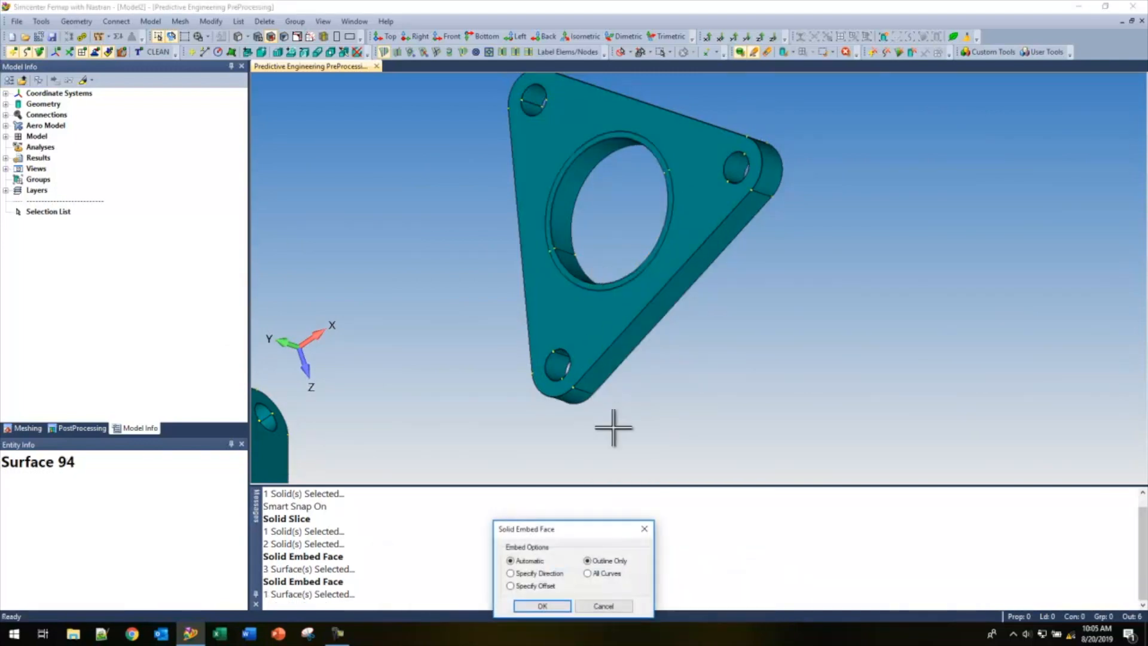
click(541, 605)
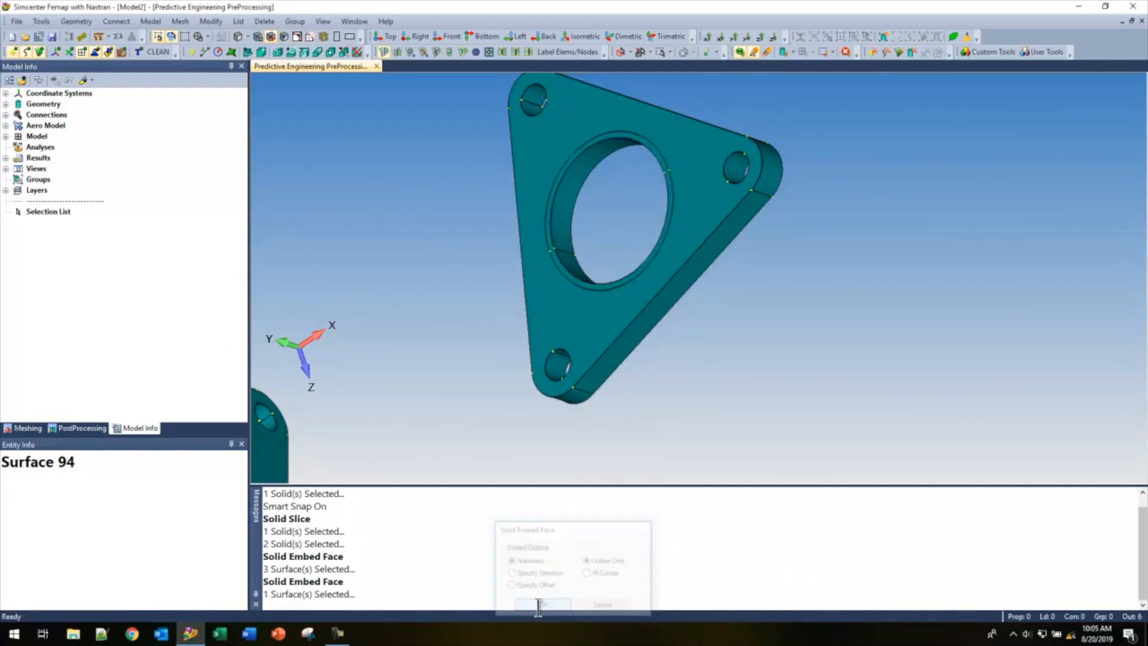
- Display the complete manifold again, with all of its solids visible
click(845, 53)
scroll(846, 169, up, 5)
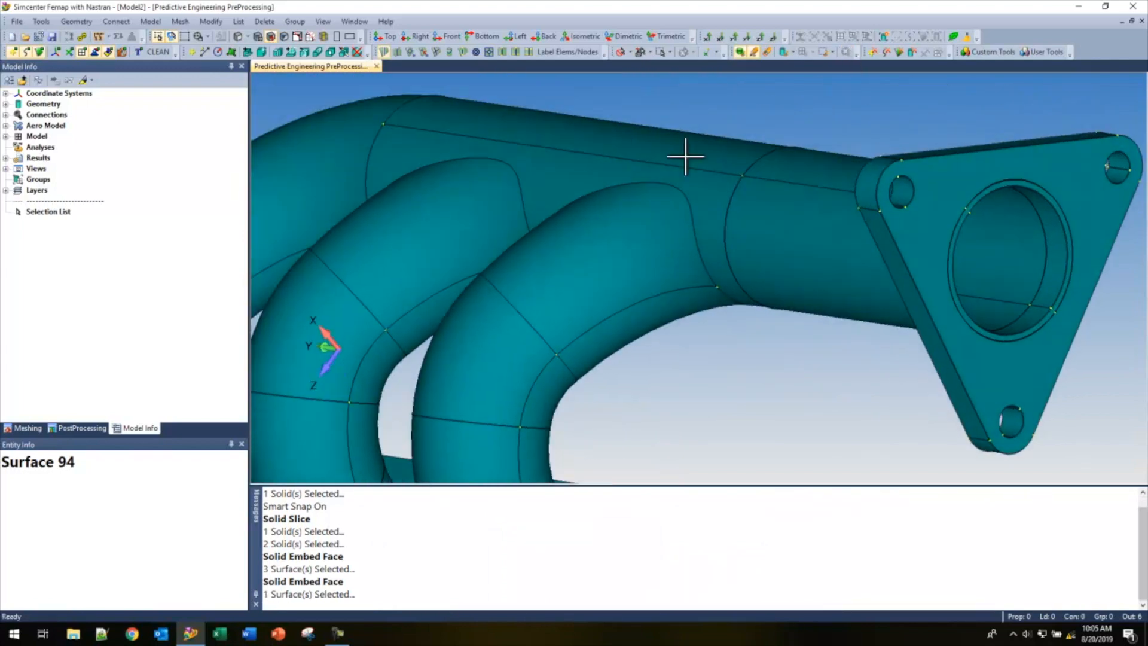
middle_drag(639, 318, 598, 269)
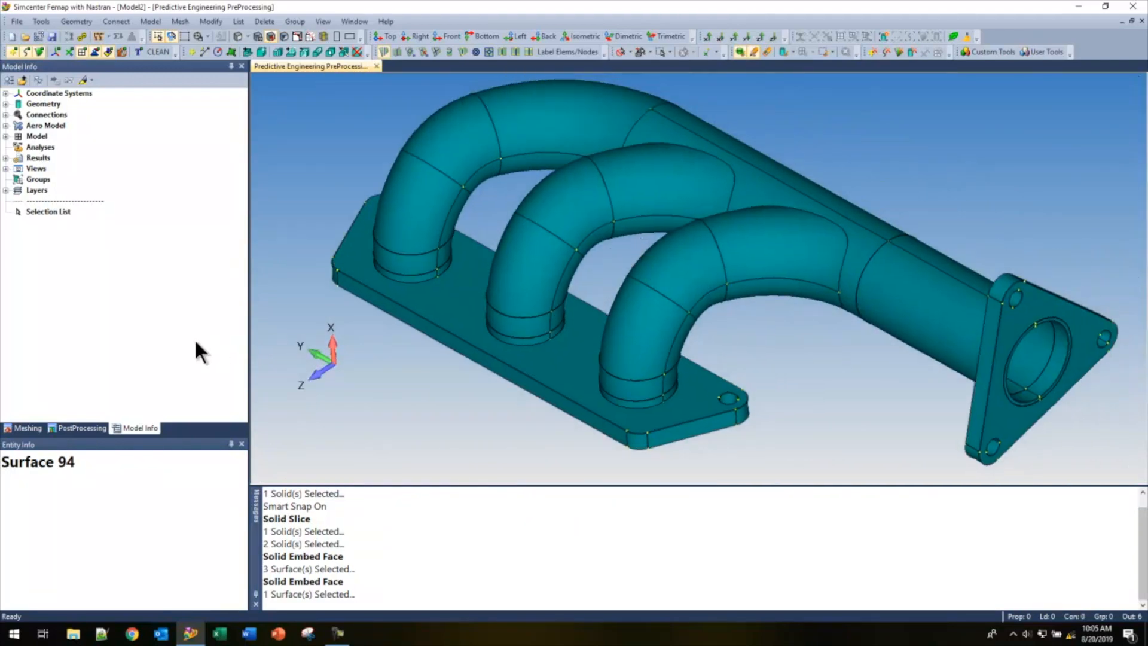
- Locate the manifold's short edges based on Shortest Curves, using 2 percent of all curves
click(18, 429)
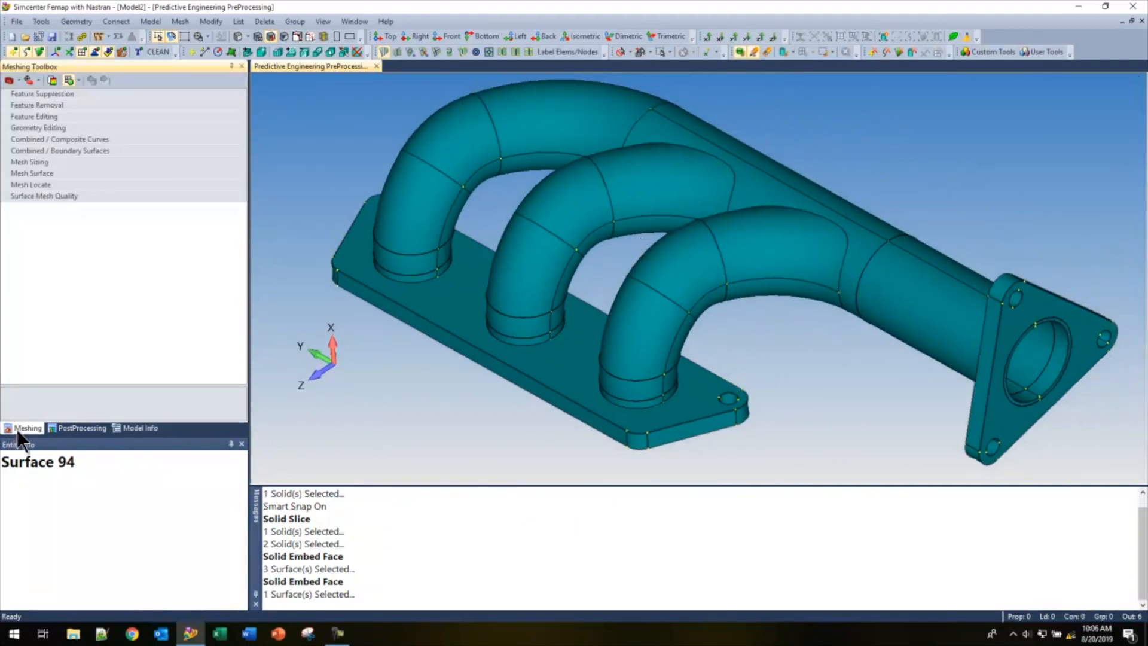
click(38, 79)
click(47, 92)
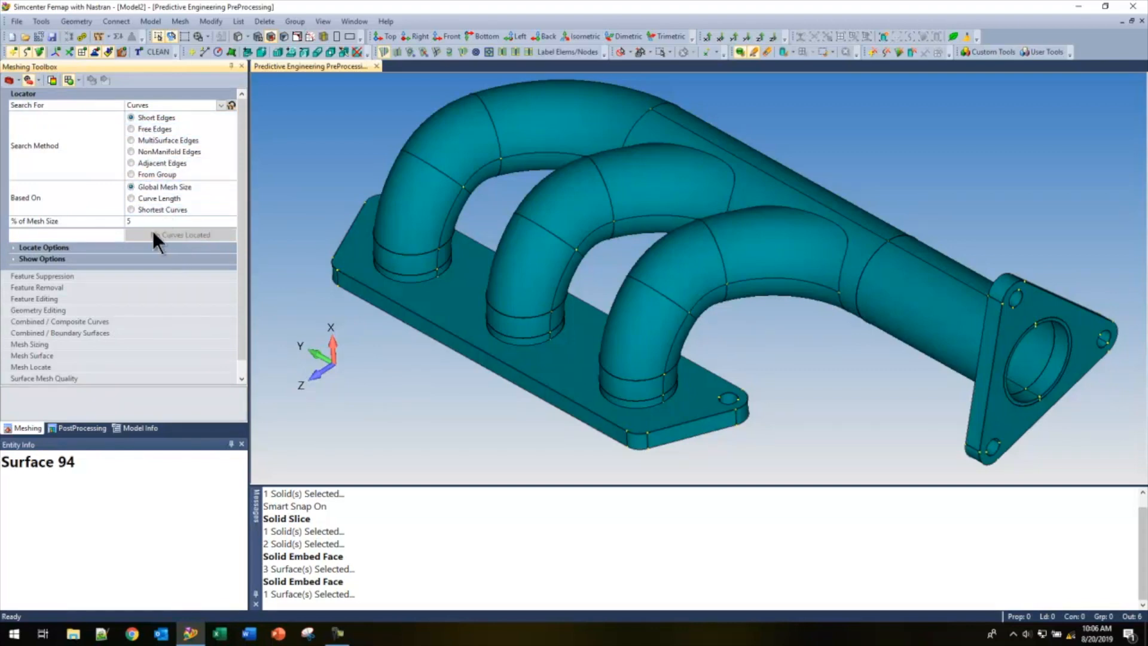
click(154, 209)
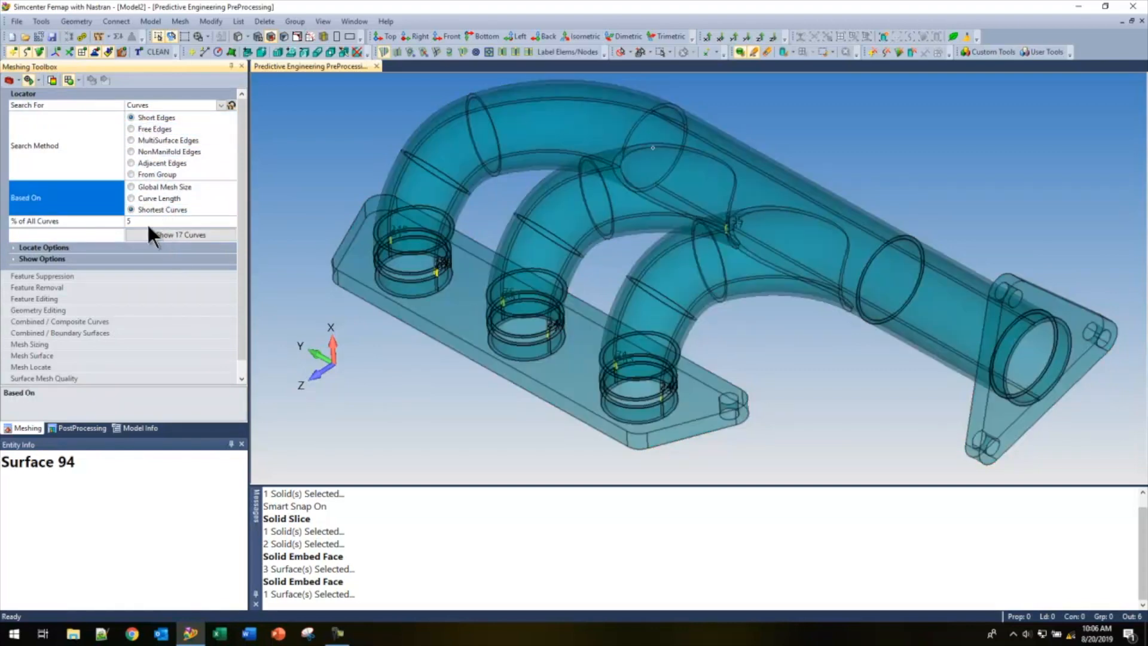
click(151, 223)
drag(154, 220, 147, 220)
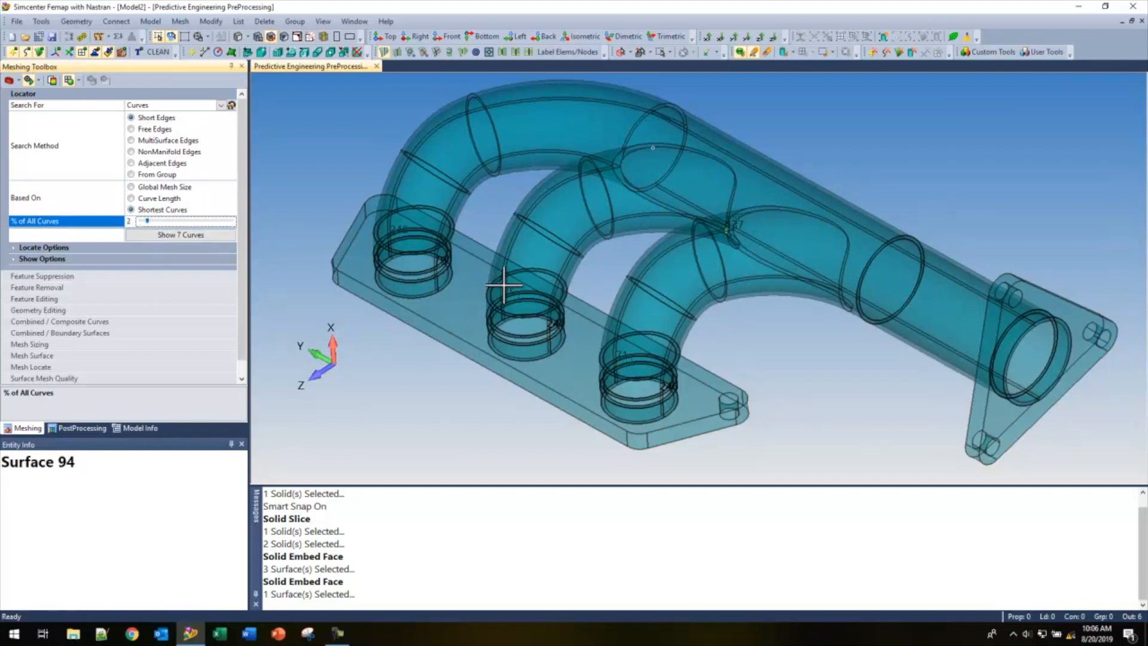
- Examine the located short curves along the runners, closing in on the one at the base of the farthest runner
middle_drag(502, 282, 635, 235)
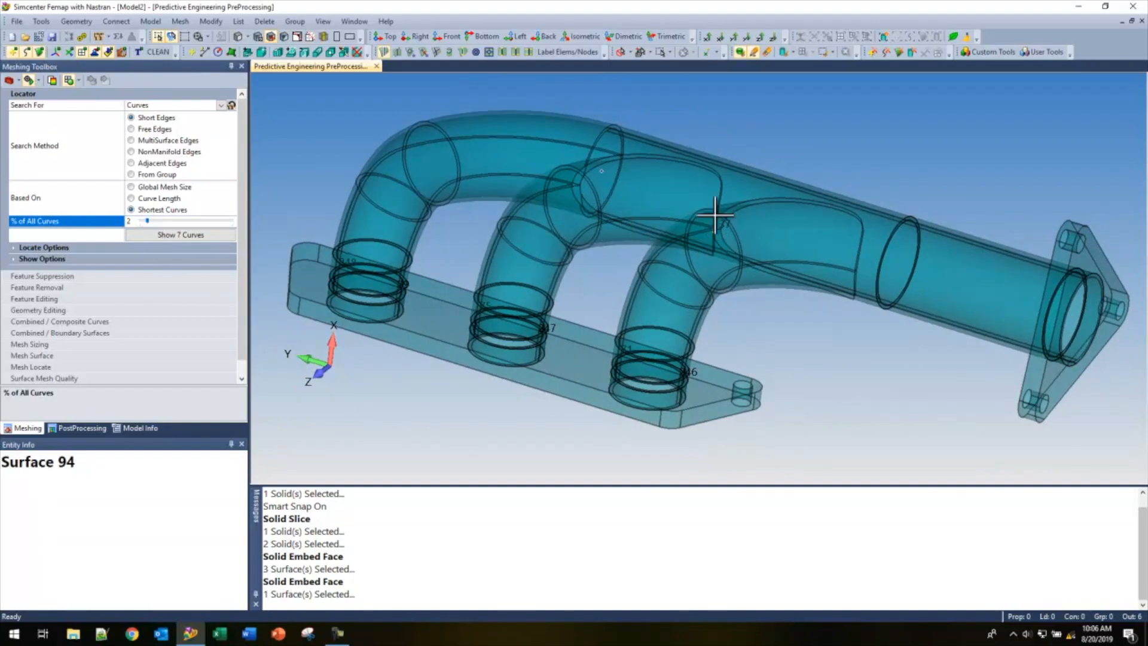
scroll(699, 238, up, 5)
scroll(602, 320, up, 3)
middle_drag(601, 321, 495, 326)
scroll(446, 200, down, 5)
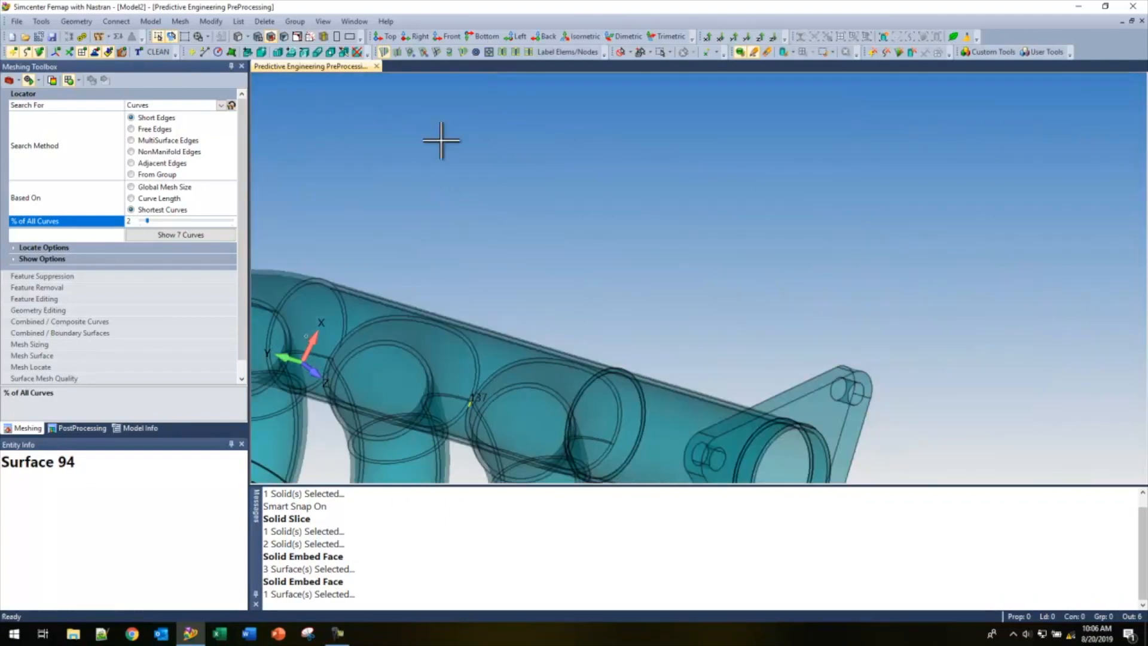
scroll(558, 210, up, 5)
scroll(392, 386, up, 6)
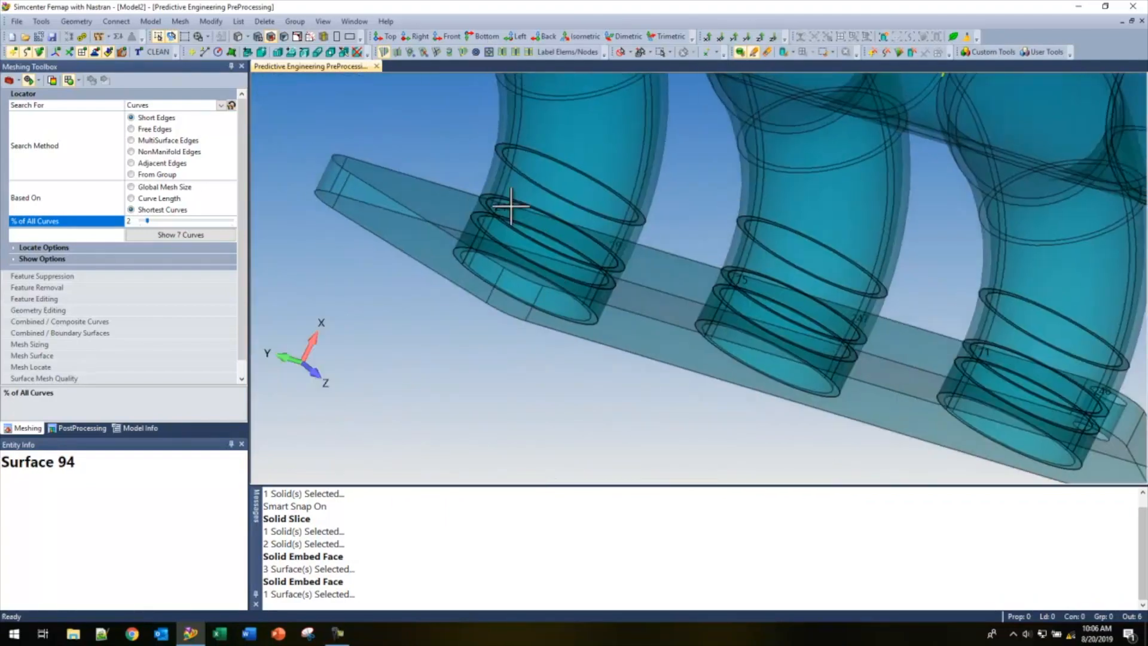
middle_drag(429, 226, 363, 174)
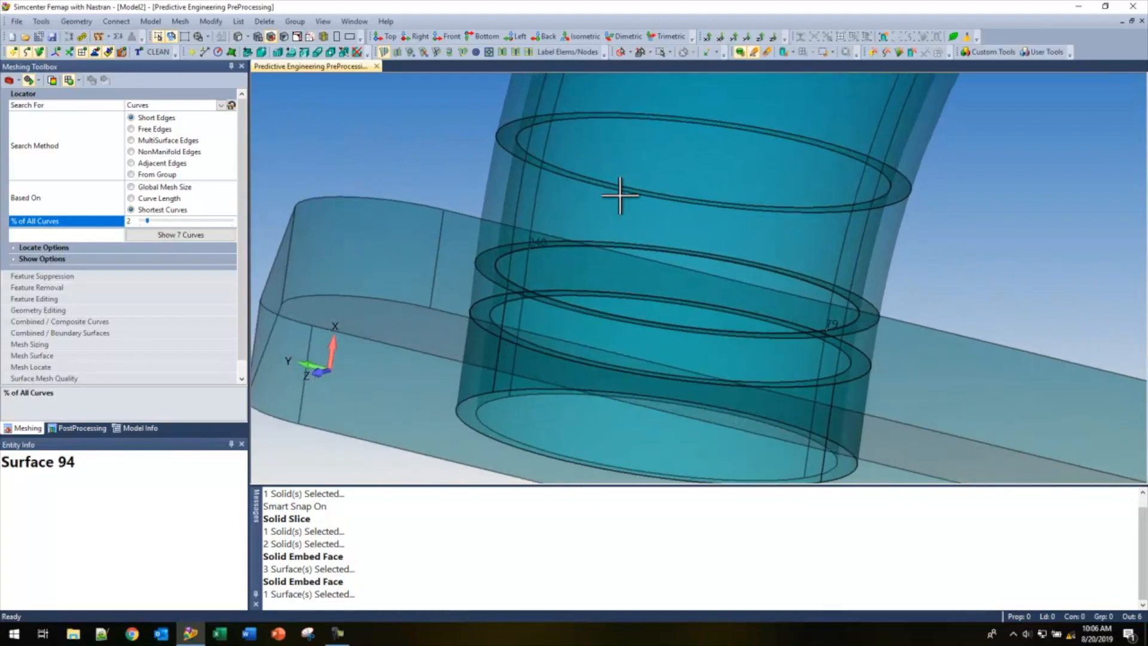
scroll(628, 167, up, 10)
ctrl+middle_drag(555, 308, 795, 349)
scroll(795, 349, up, 3)
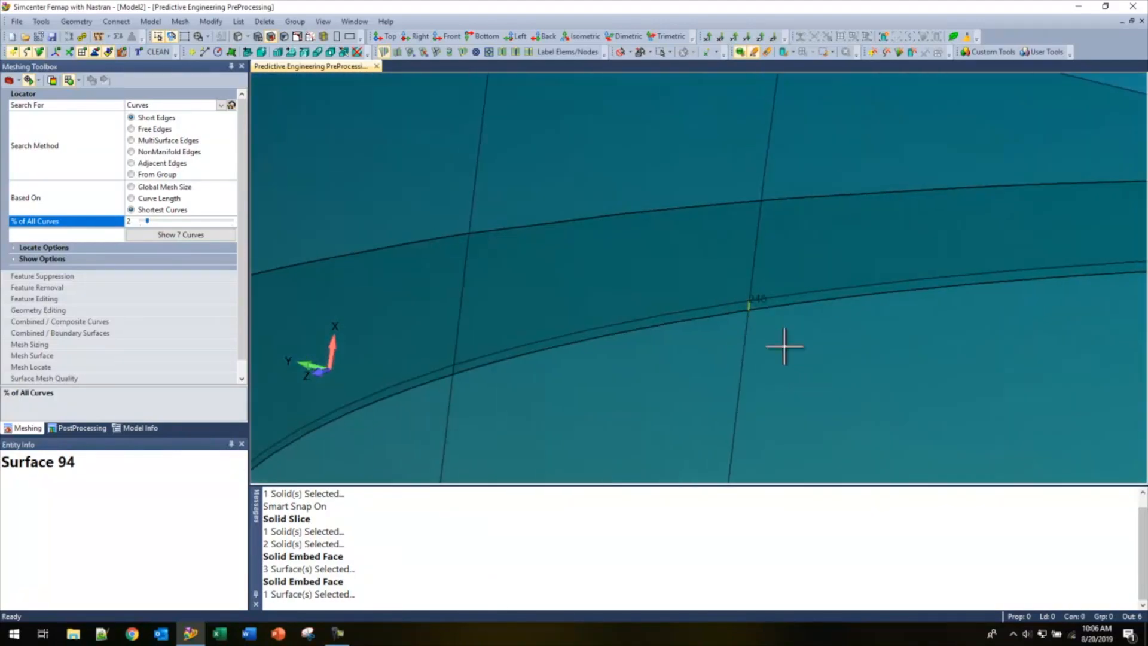
middle_drag(749, 316, 754, 313)
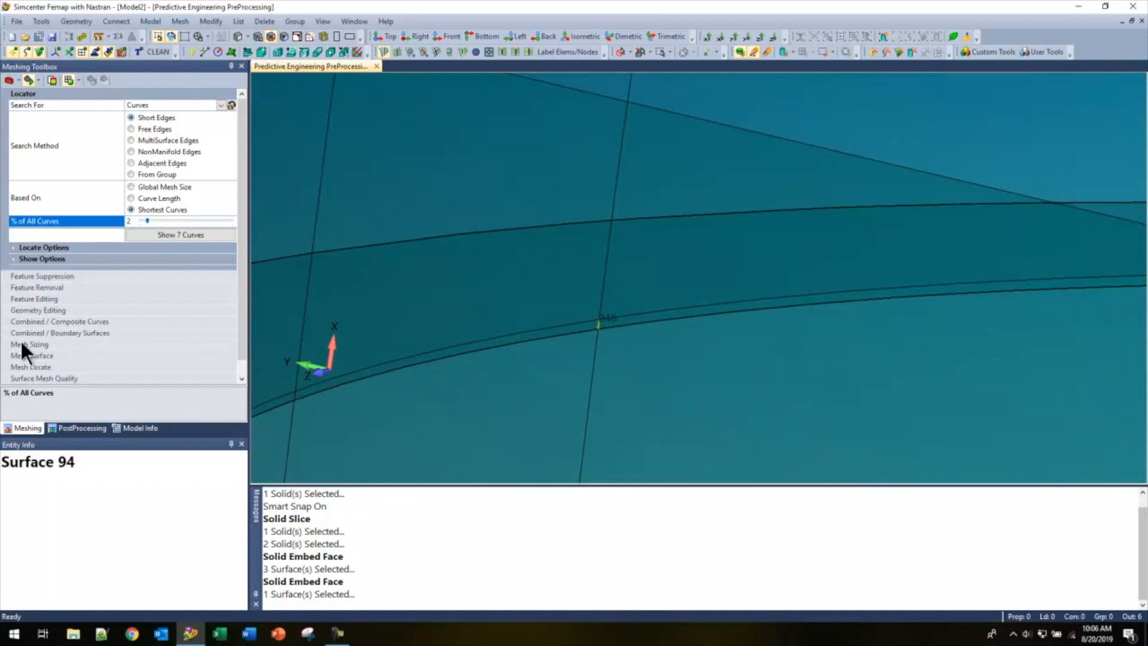
- Remove the two sliver-edge curves at the base of the farthest runner, using Feature Removal for Curves with Combine Surfaces
click(47, 288)
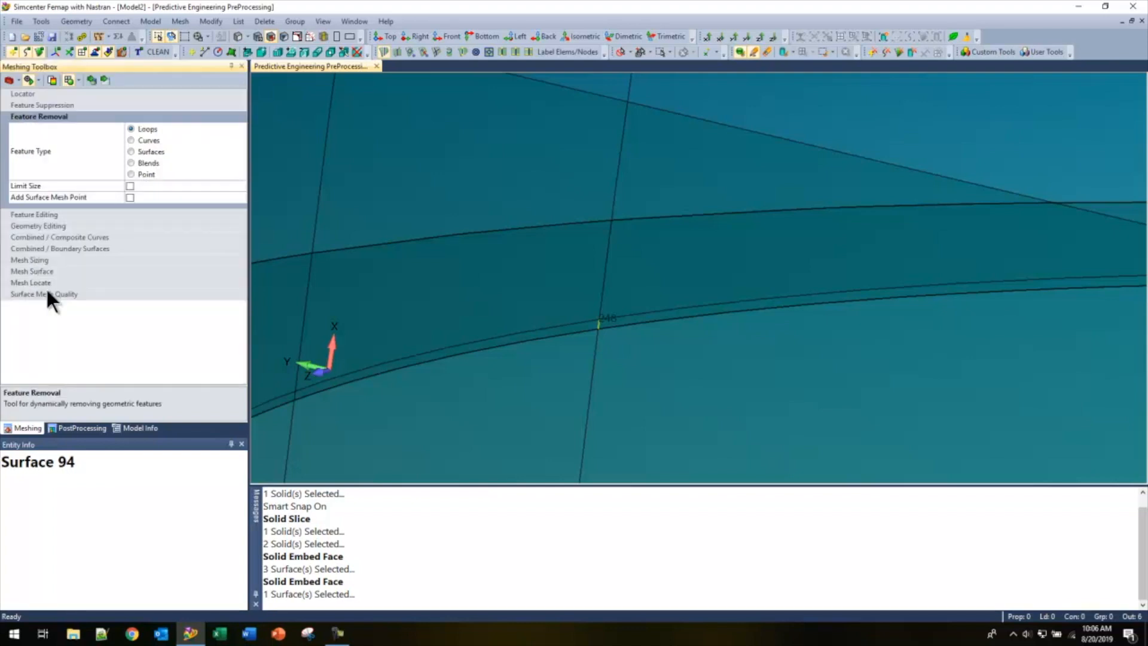
click(131, 140)
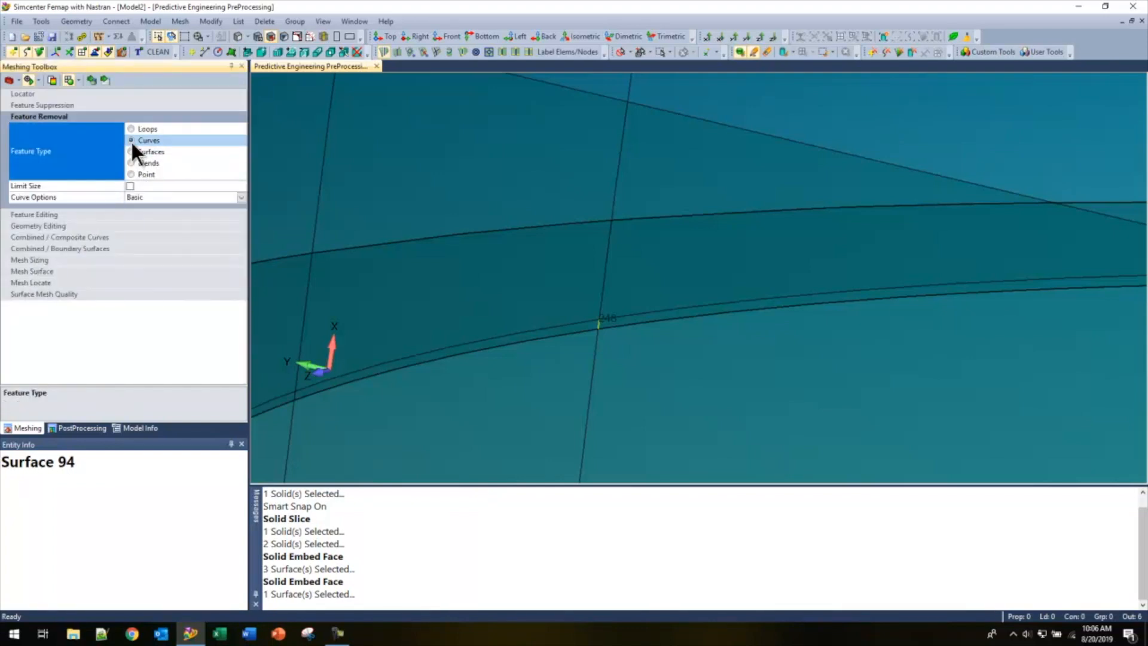
click(240, 197)
click(138, 230)
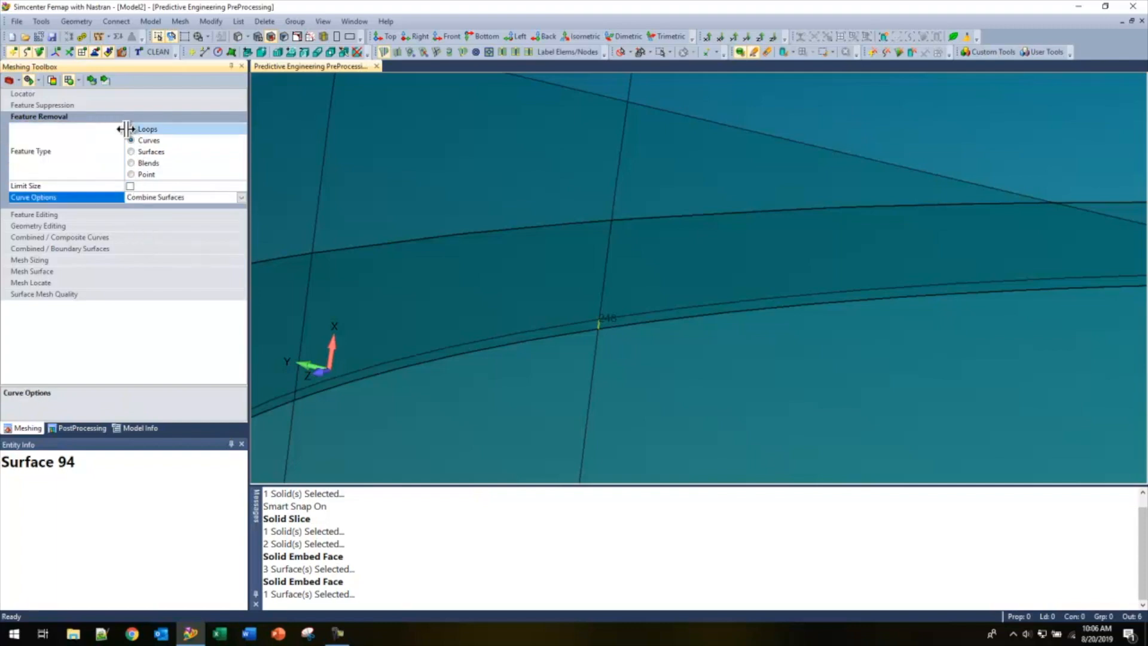
click(94, 79)
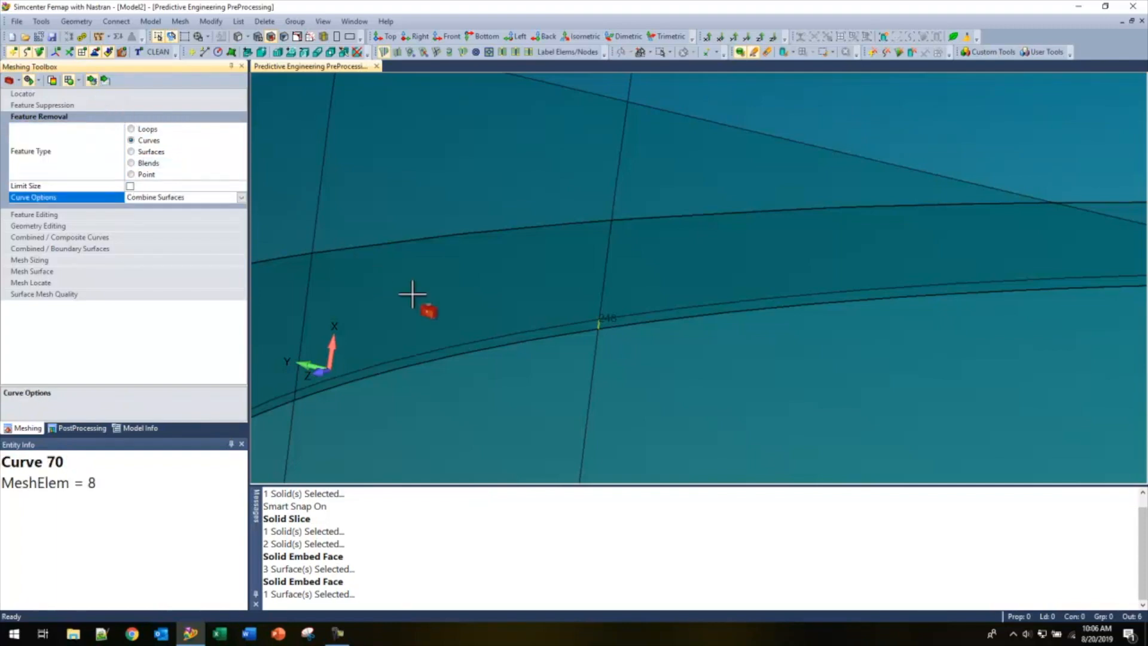
click(578, 323)
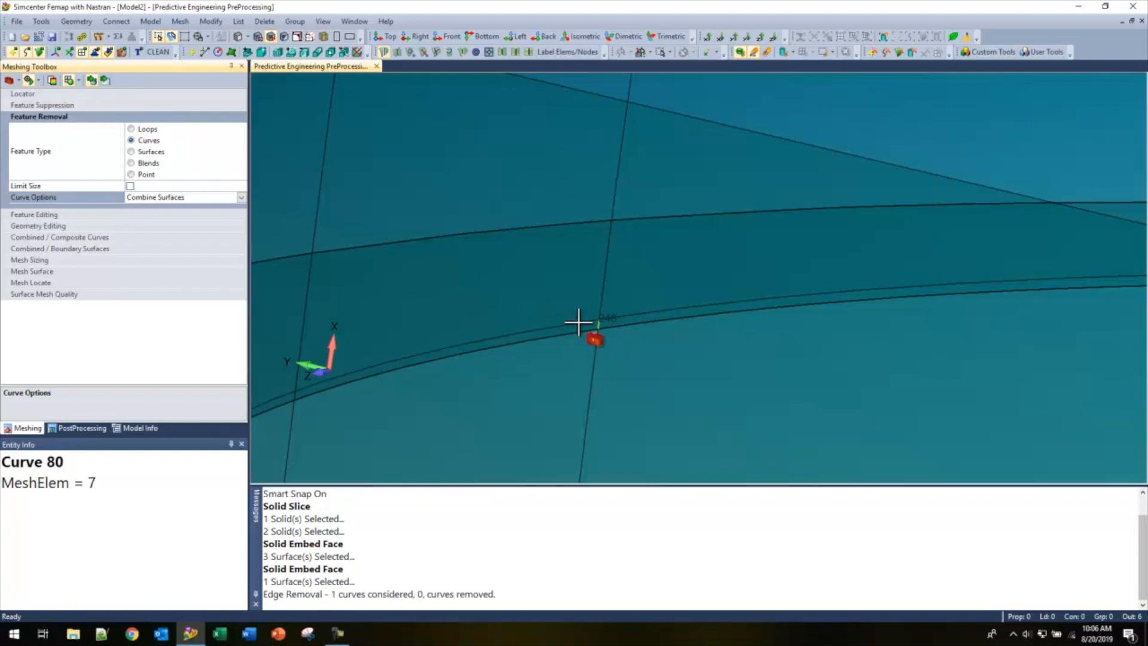
click(645, 309)
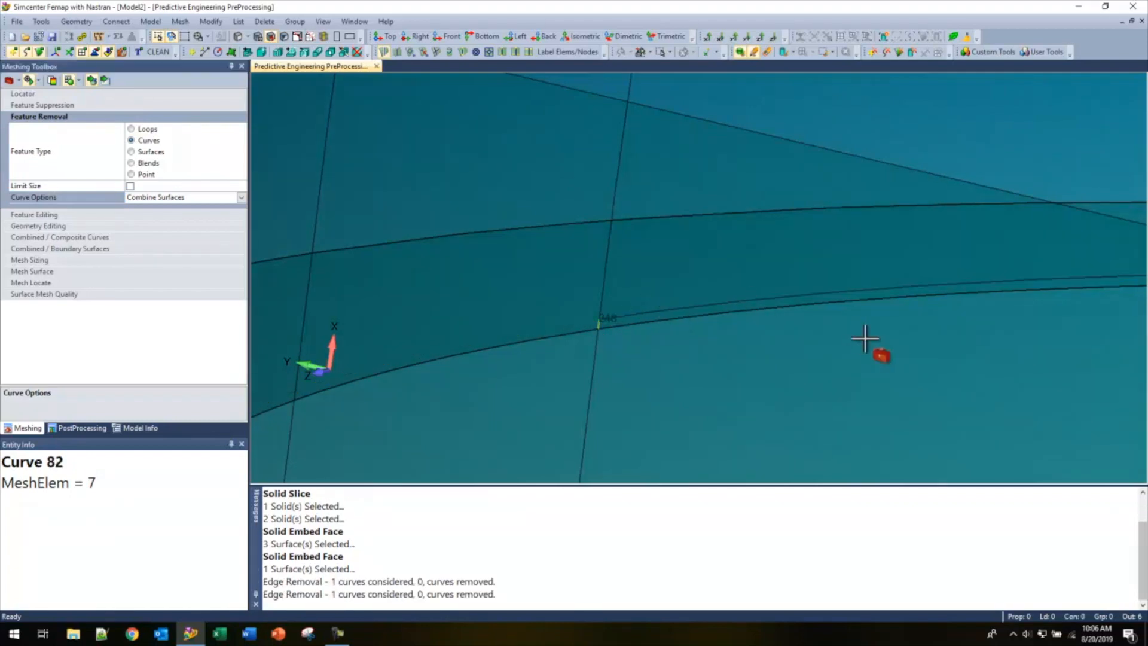
- Remove the two sliver-edge curves inside the next runner port, viewed from beneath the base plate
scroll(864, 336, down, 8)
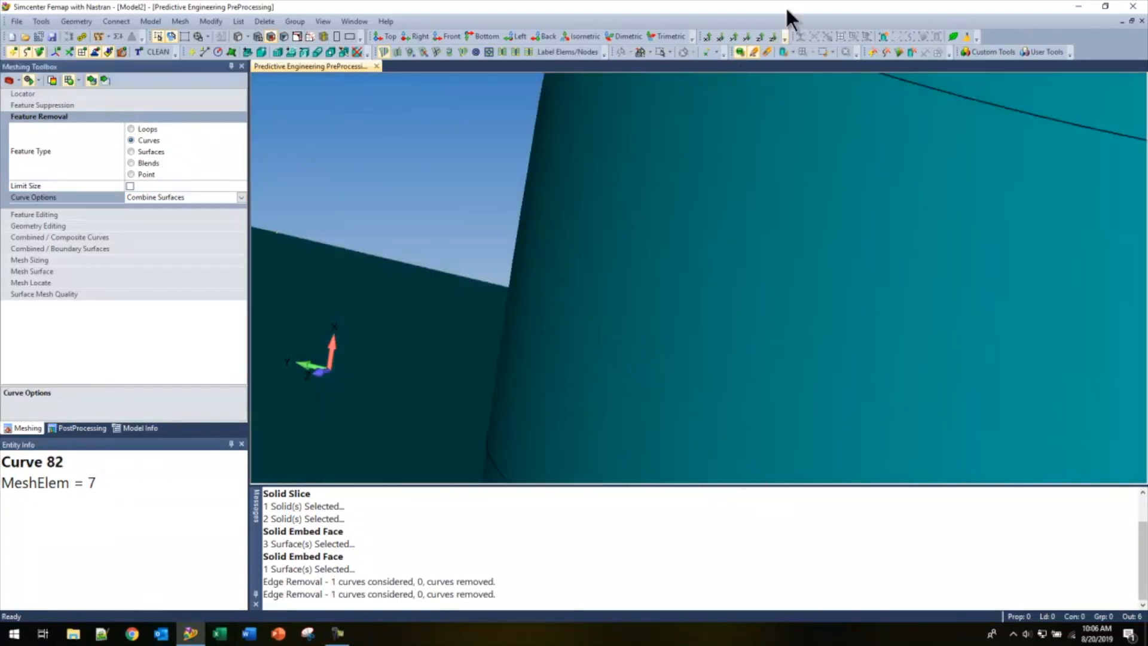
scroll(794, 336, down, 5)
middle_drag(866, 346, 509, 154)
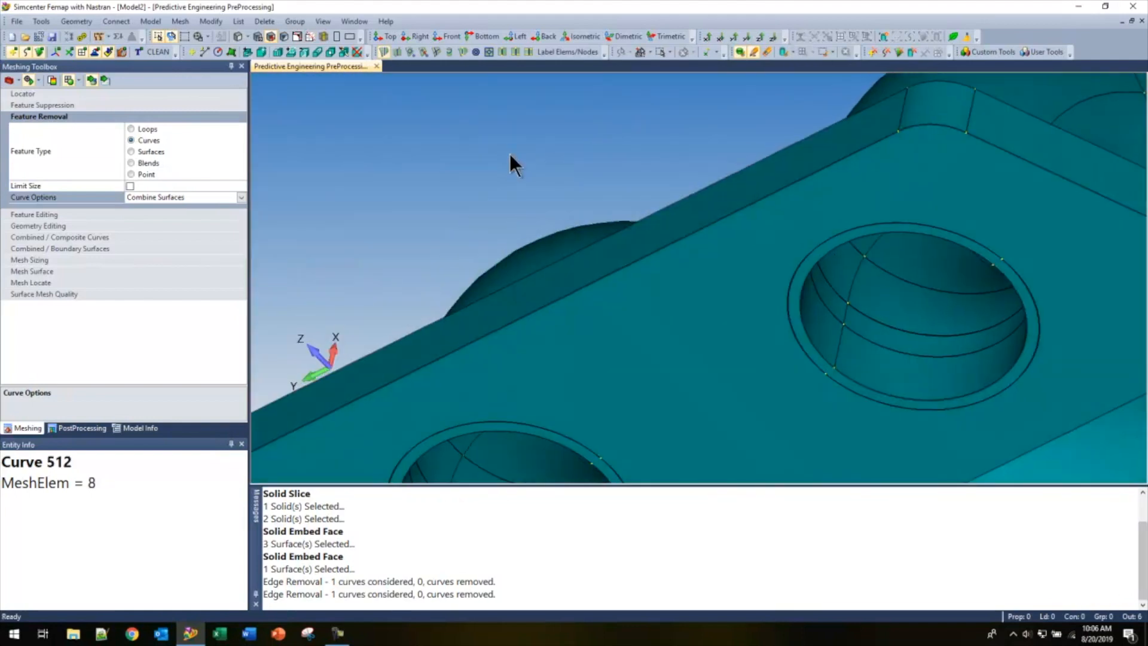
ctrl+middle_drag(524, 341, 659, 61)
scroll(569, 249, up, 14)
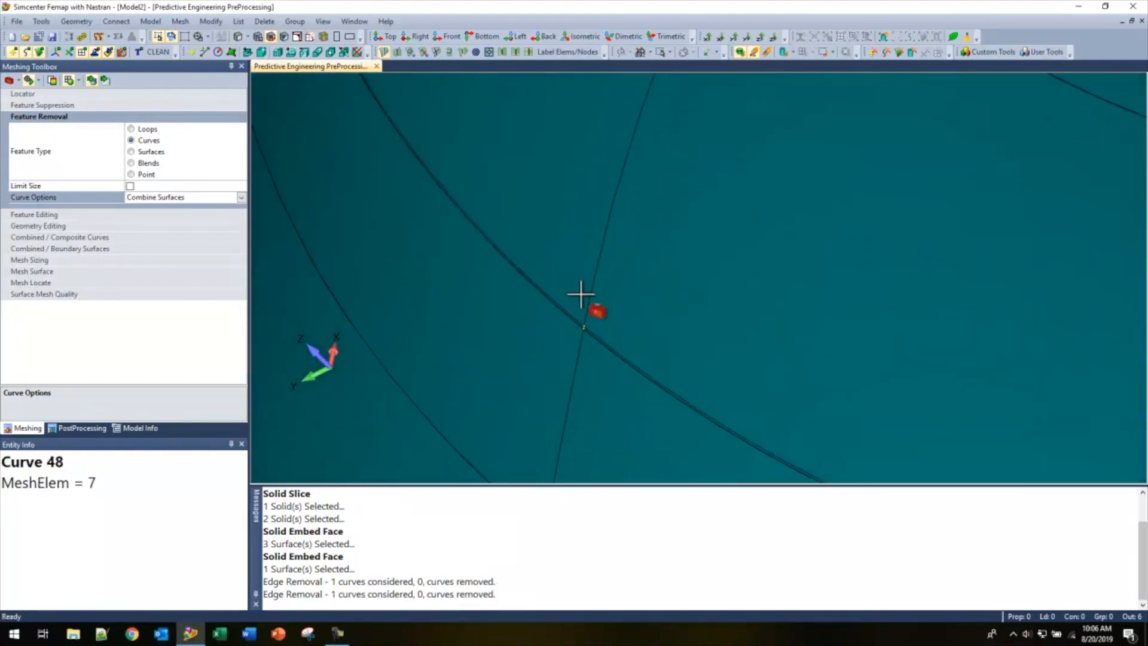
click(588, 183)
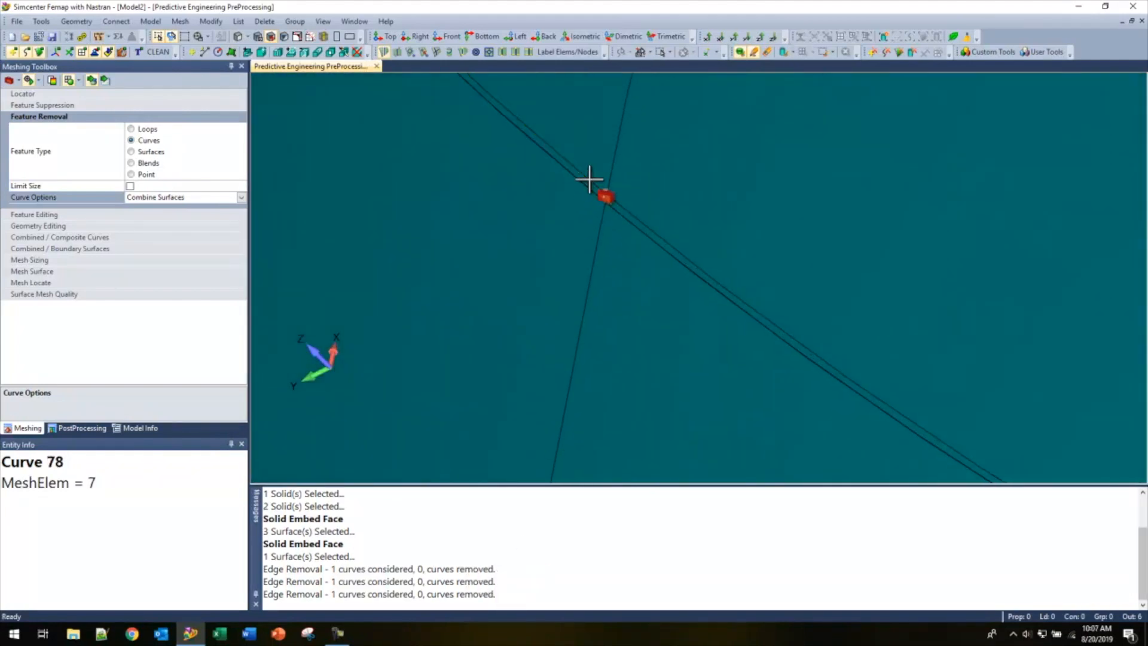
click(617, 204)
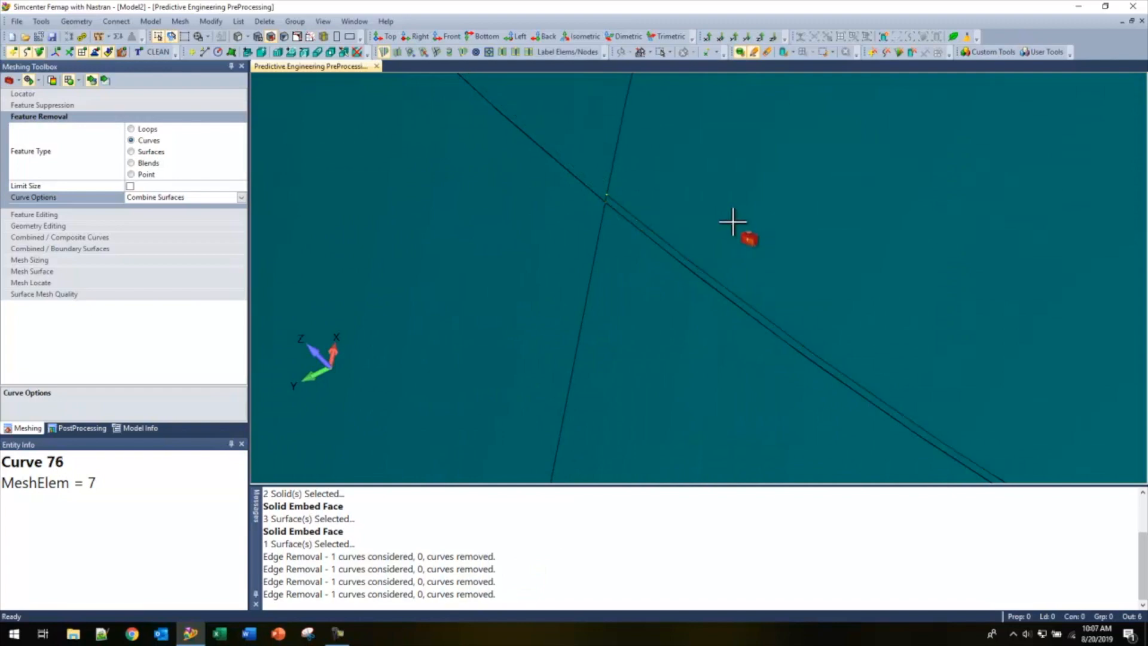
- Remove the two sliver-edge curves inside the remaining runner port with the same combine-surfaces option
scroll(722, 396, down, 8)
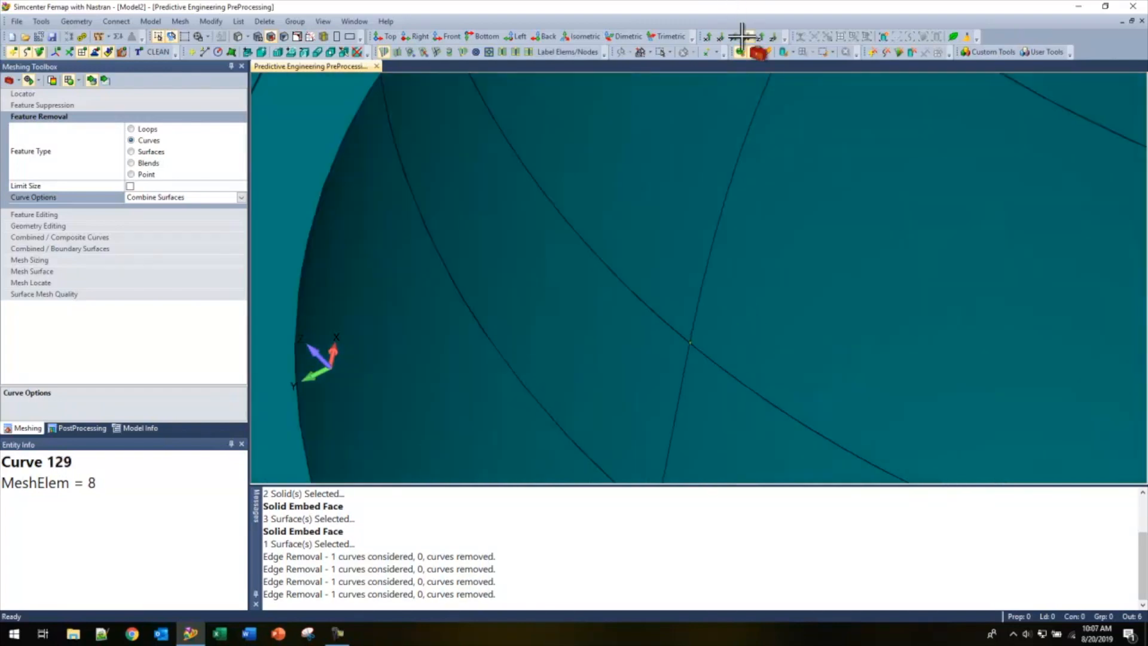
ctrl+middle_drag(747, 466, 837, 78)
ctrl+middle_drag(669, 362, 512, 538)
ctrl+middle_drag(604, 108, 563, 242)
scroll(573, 281, up, 5)
scroll(620, 402, up, 3)
click(697, 172)
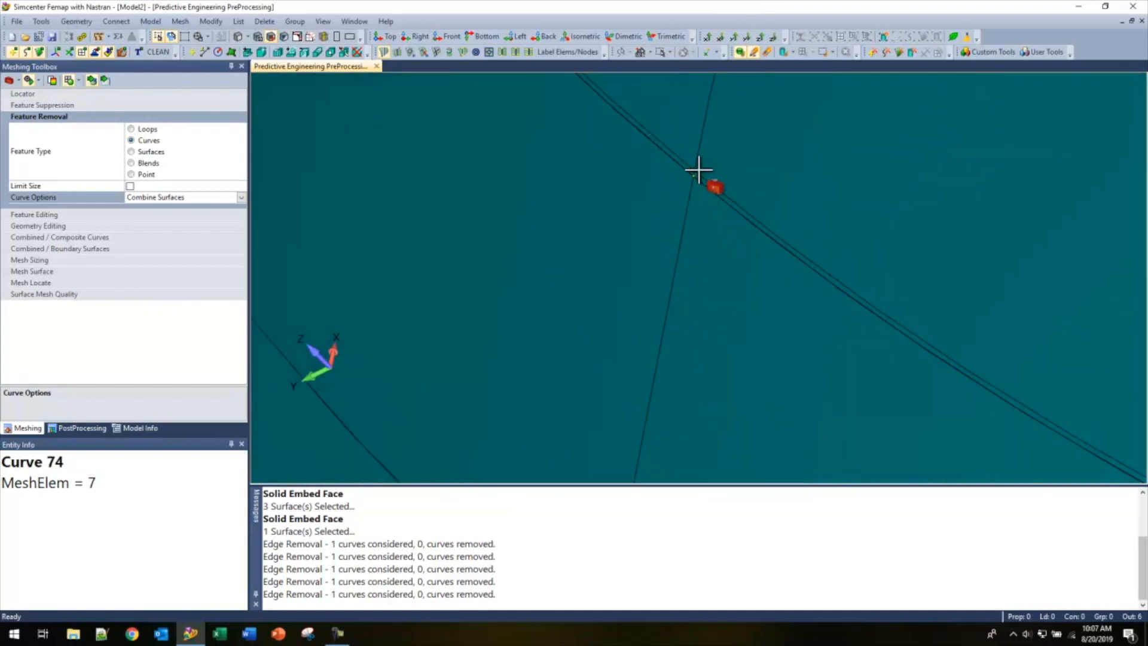
click(706, 177)
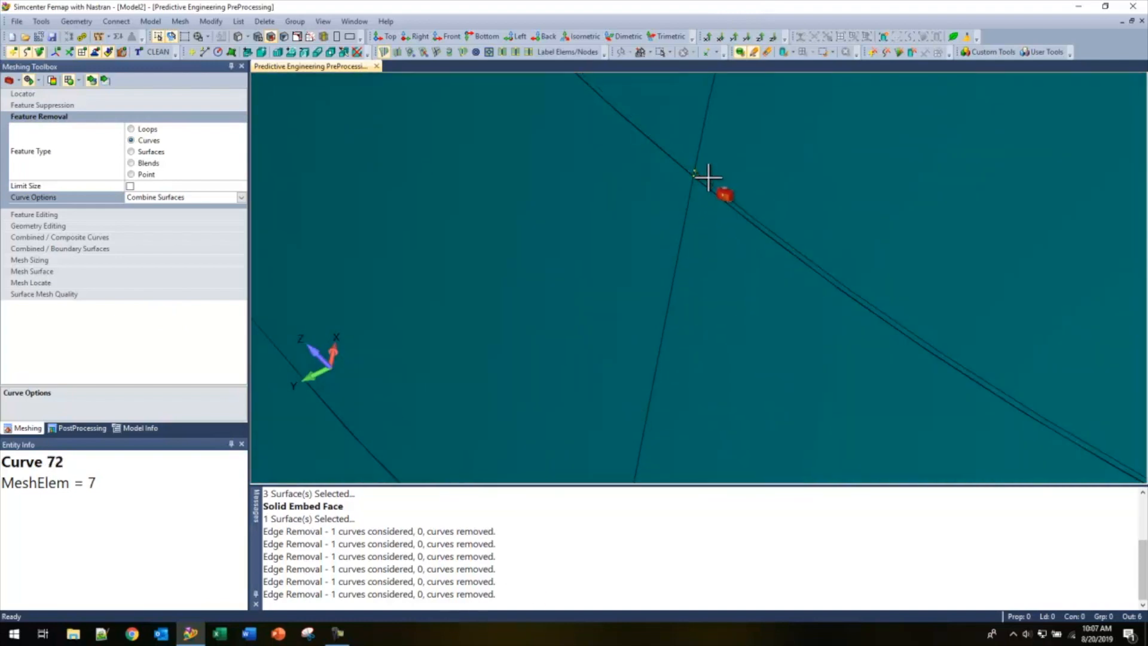
- Check the cleaned manifold for remaining short curves with the Locator and regenerate the view
click(27, 93)
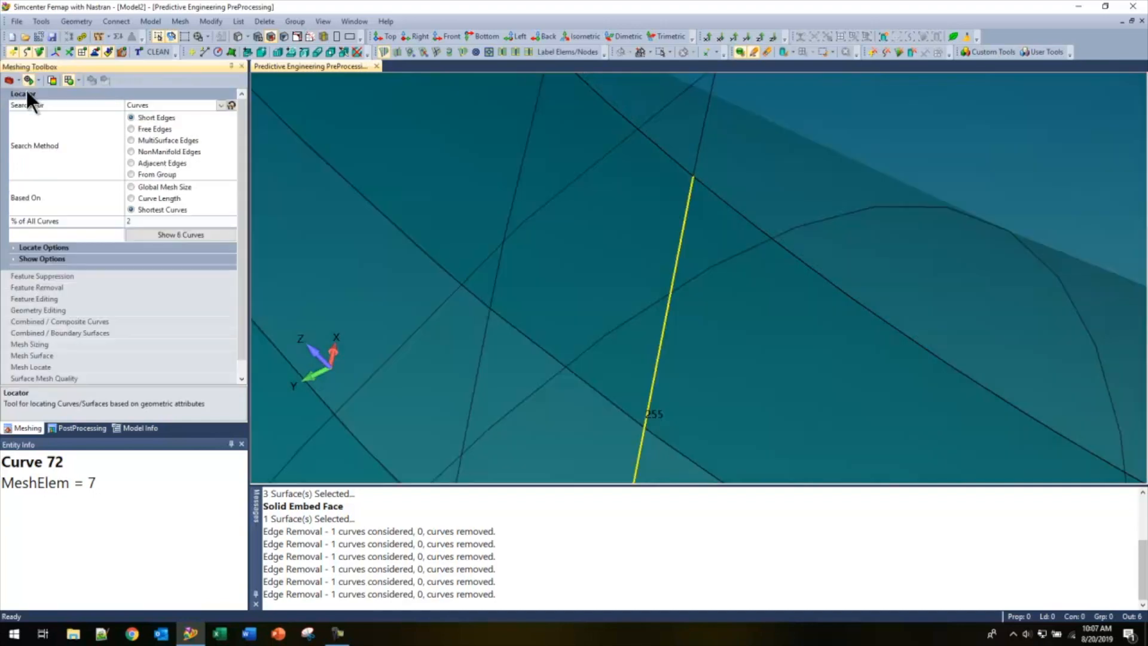
scroll(573, 404, down, 10)
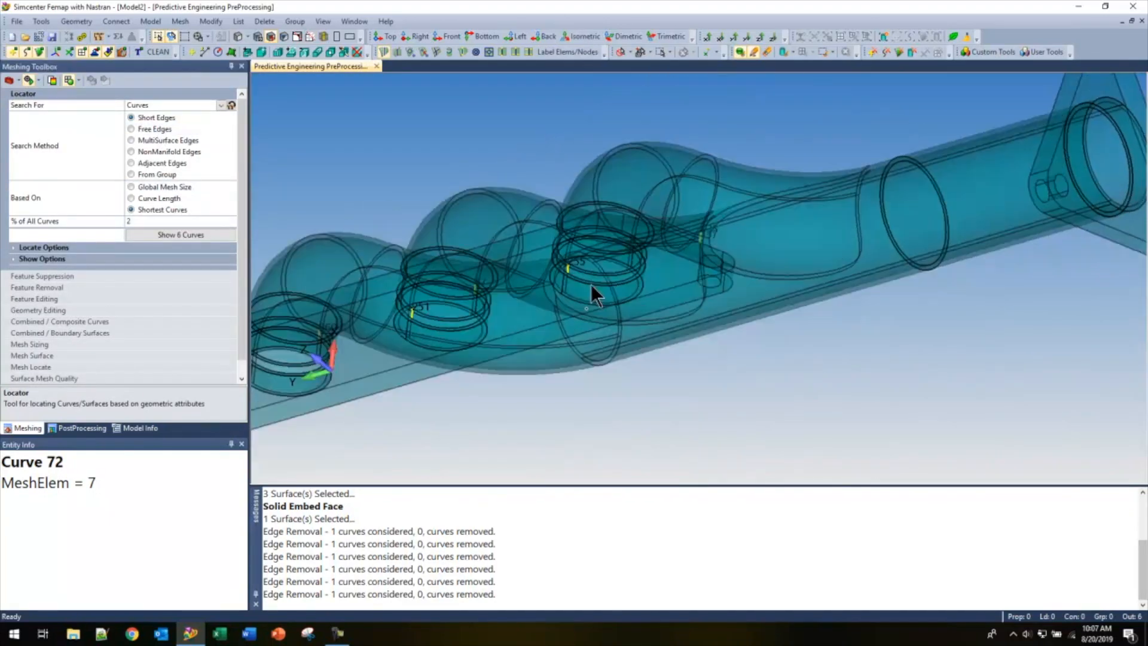
middle_drag(591, 285, 667, 435)
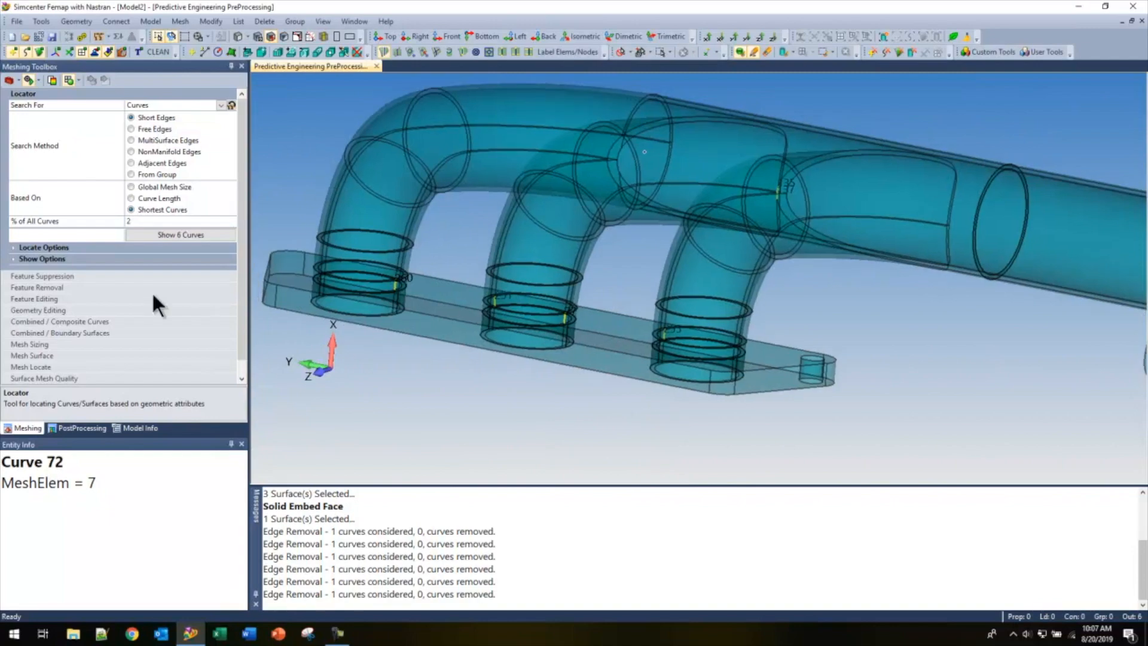
middle_drag(670, 299, 584, 251)
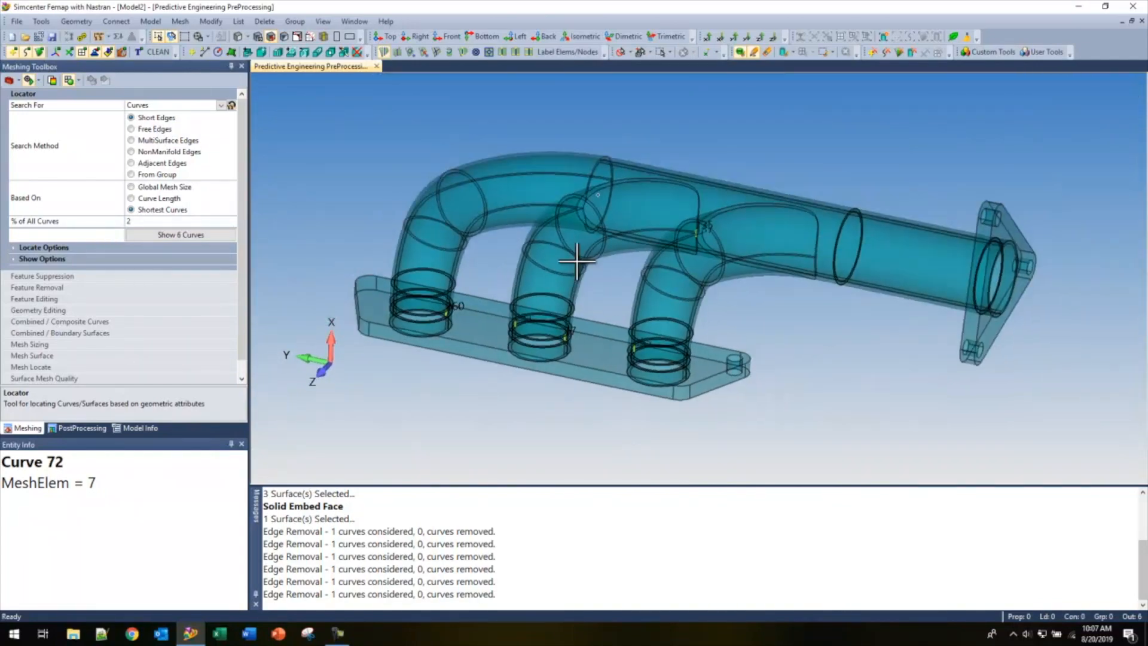
key(ctrl+g)
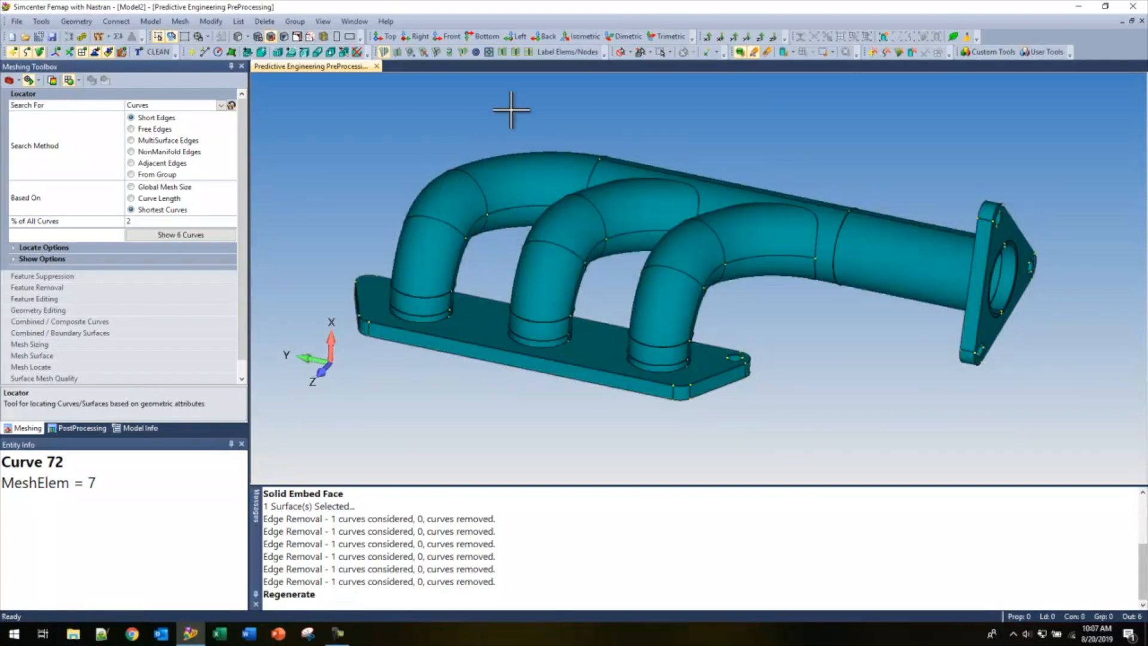
- Apply automatic mesh sizing to all solids for hex meshing with an element size of 0.2
click(179, 21)
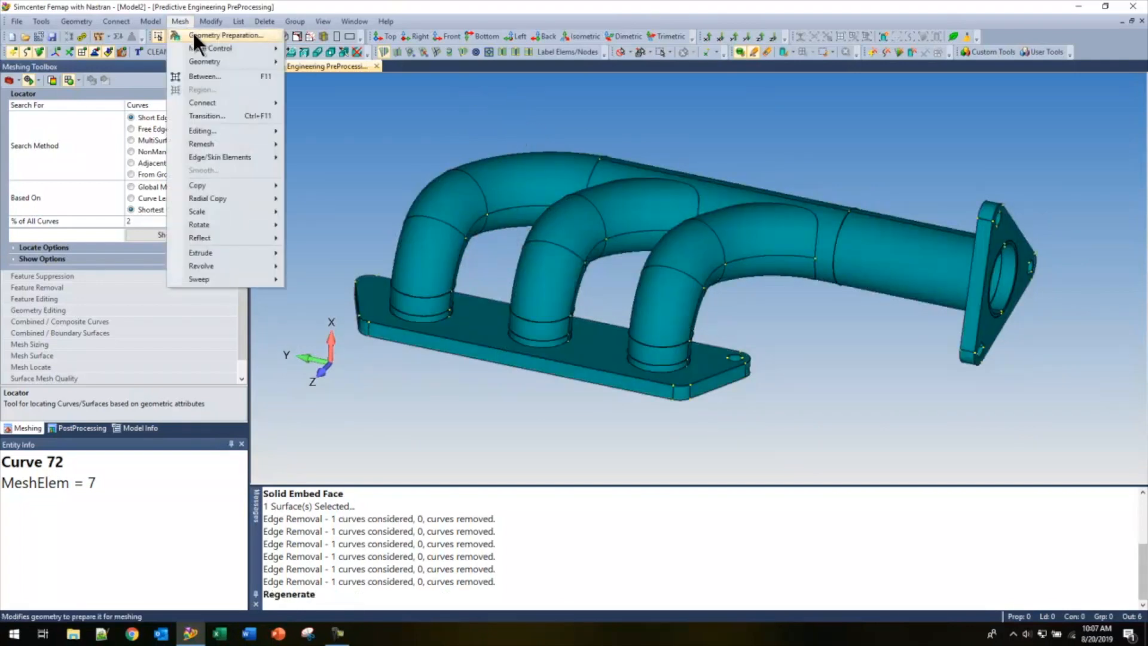
mouse_move(204, 48)
click(375, 107)
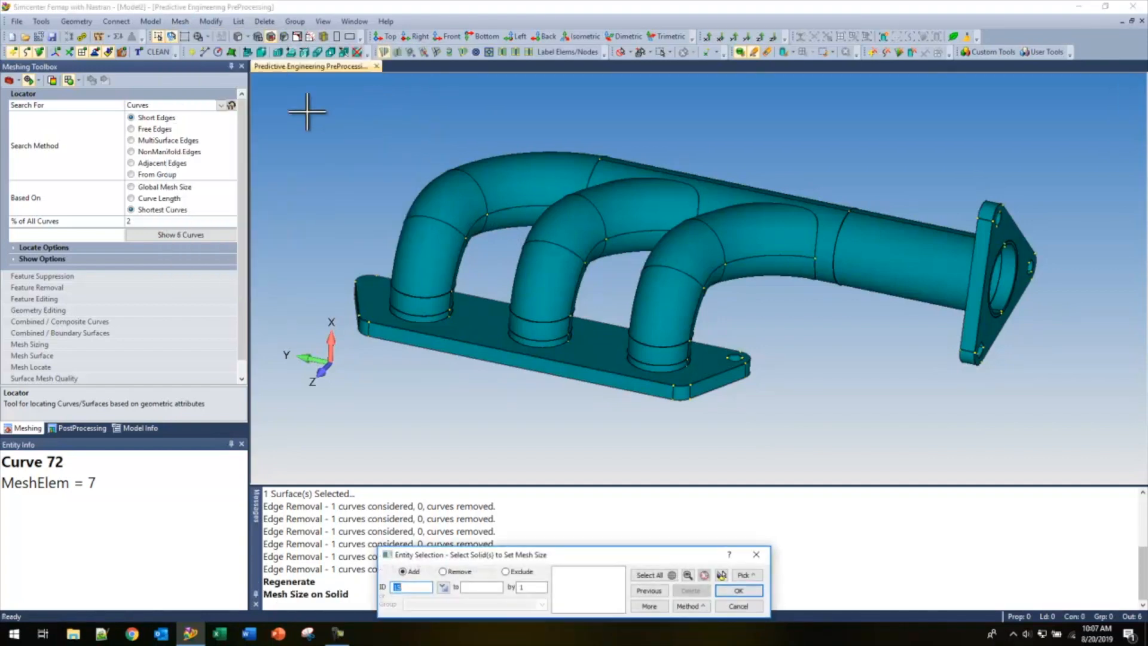
click(720, 575)
click(734, 590)
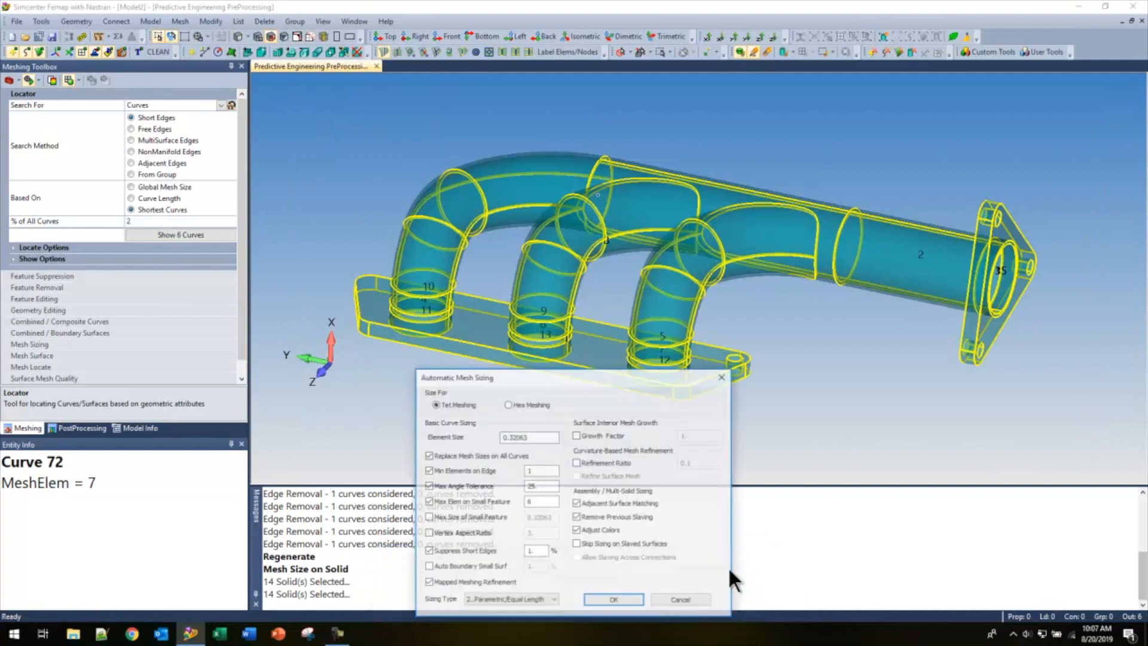
click(536, 404)
drag(530, 437, 492, 442)
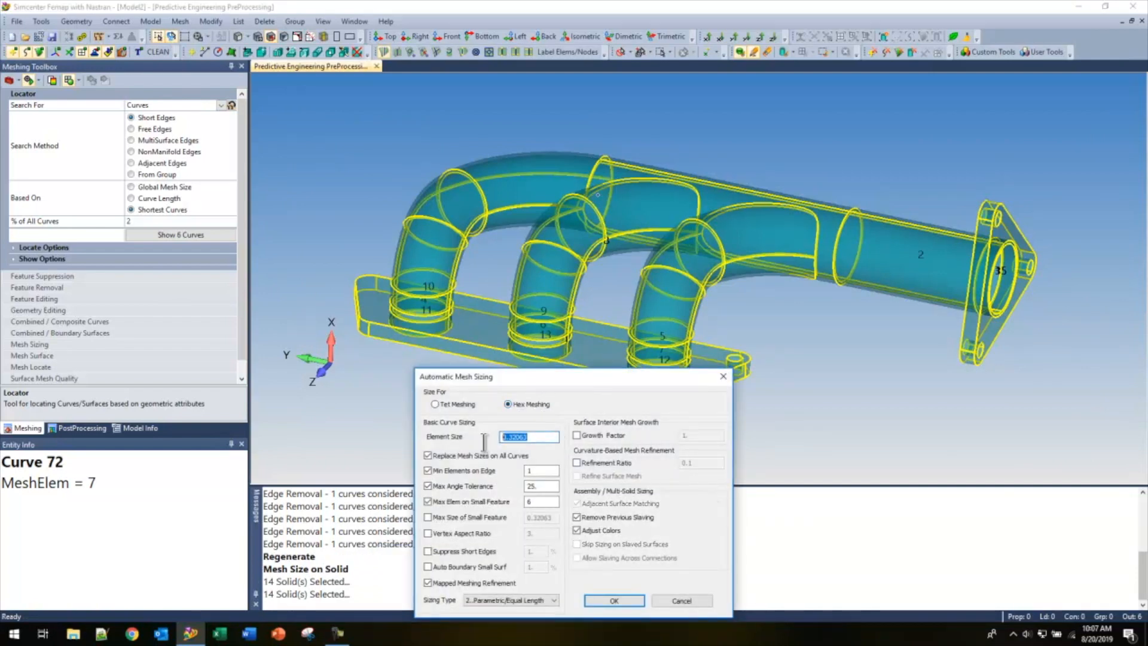
text(.2)
click(615, 600)
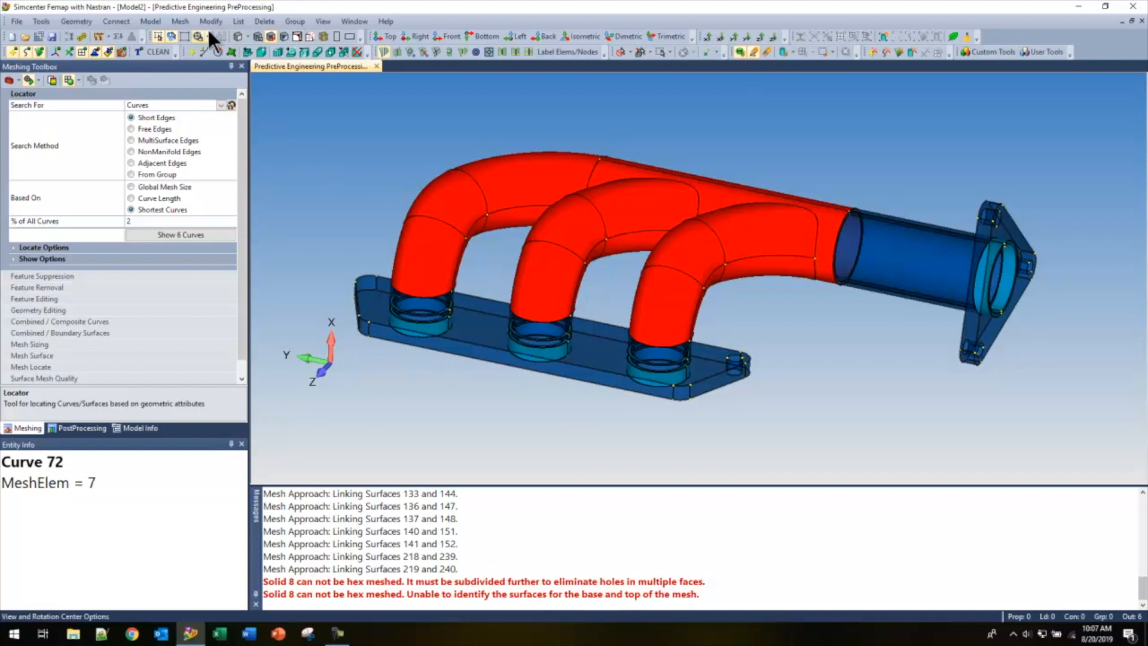
- Turn on the mesh size display on the curves and inspect the spacing around the outlet pipe and flange
click(246, 36)
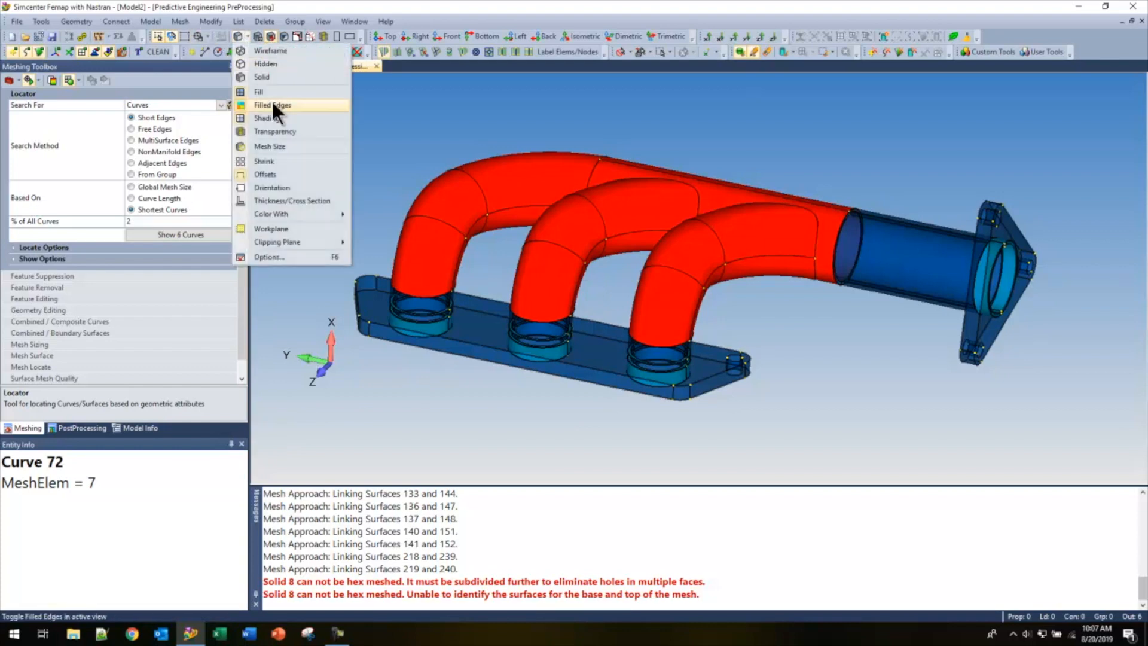
click(283, 148)
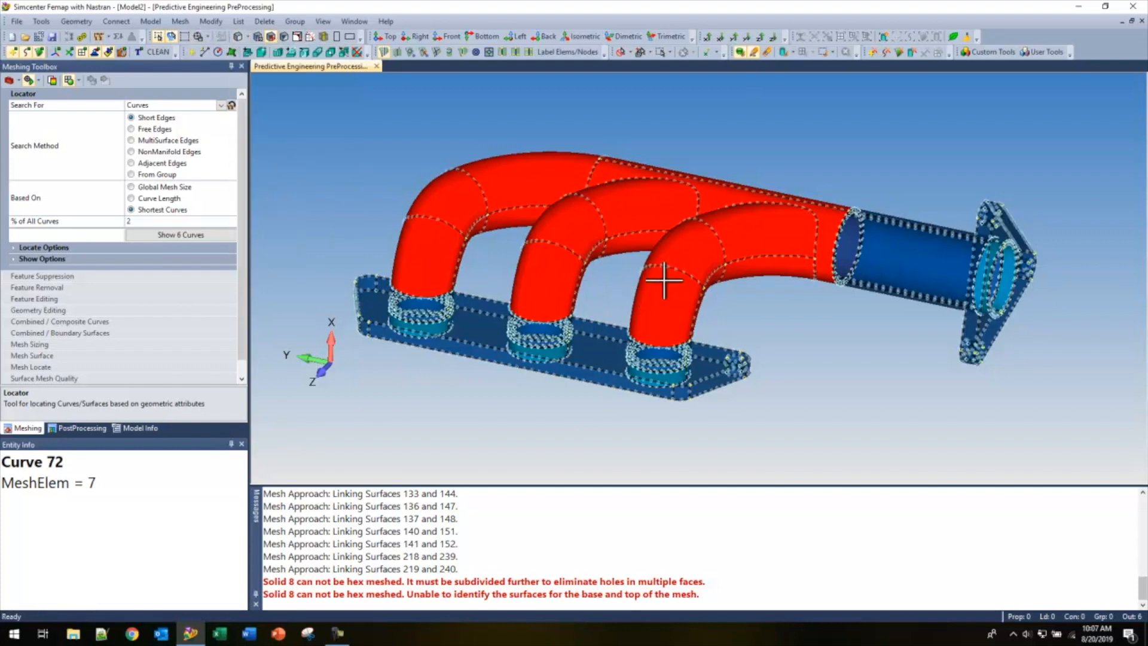
scroll(1071, 277, up, 5)
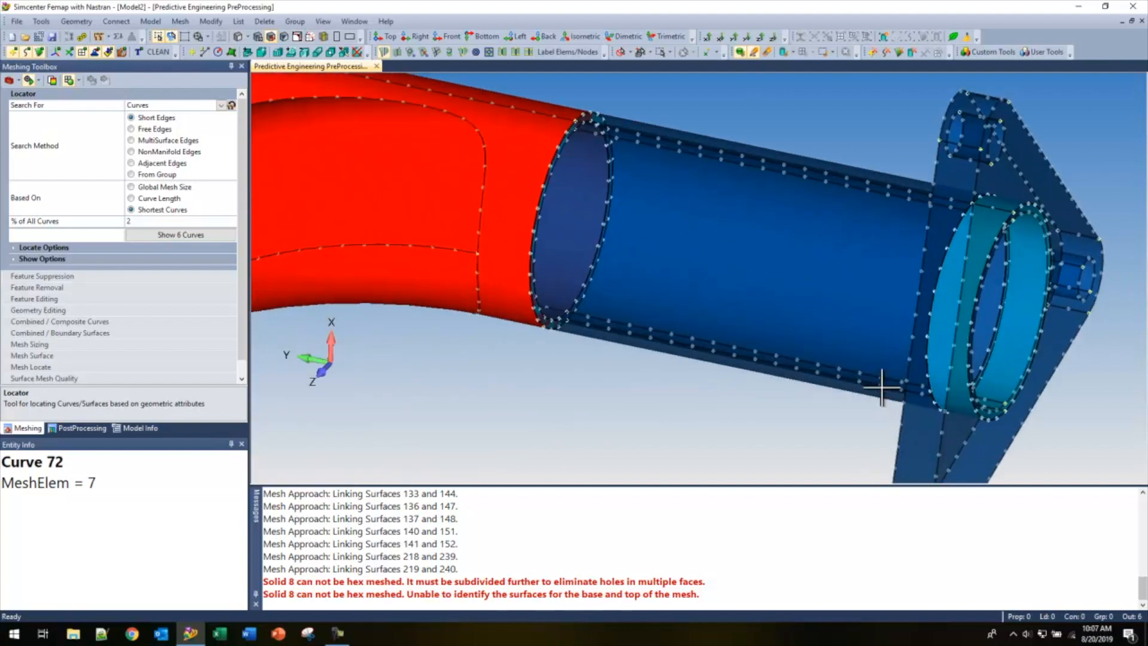
middle_drag(874, 381, 853, 247)
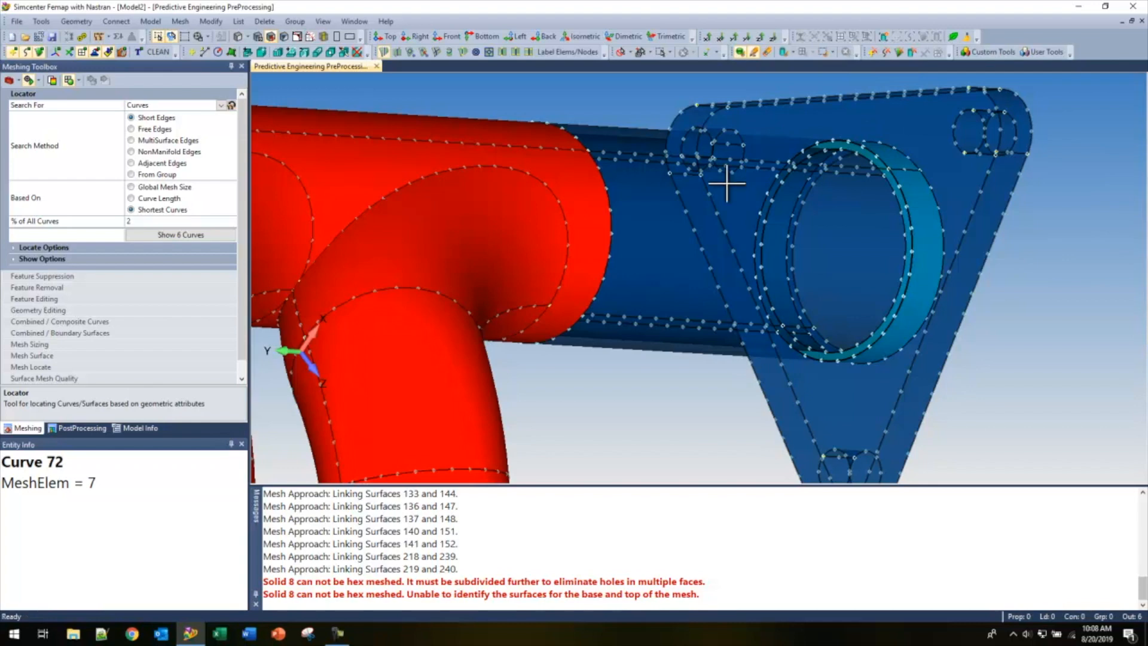
- Begin sizing along curves and area-select all curves around the outlet flange bore
click(180, 21)
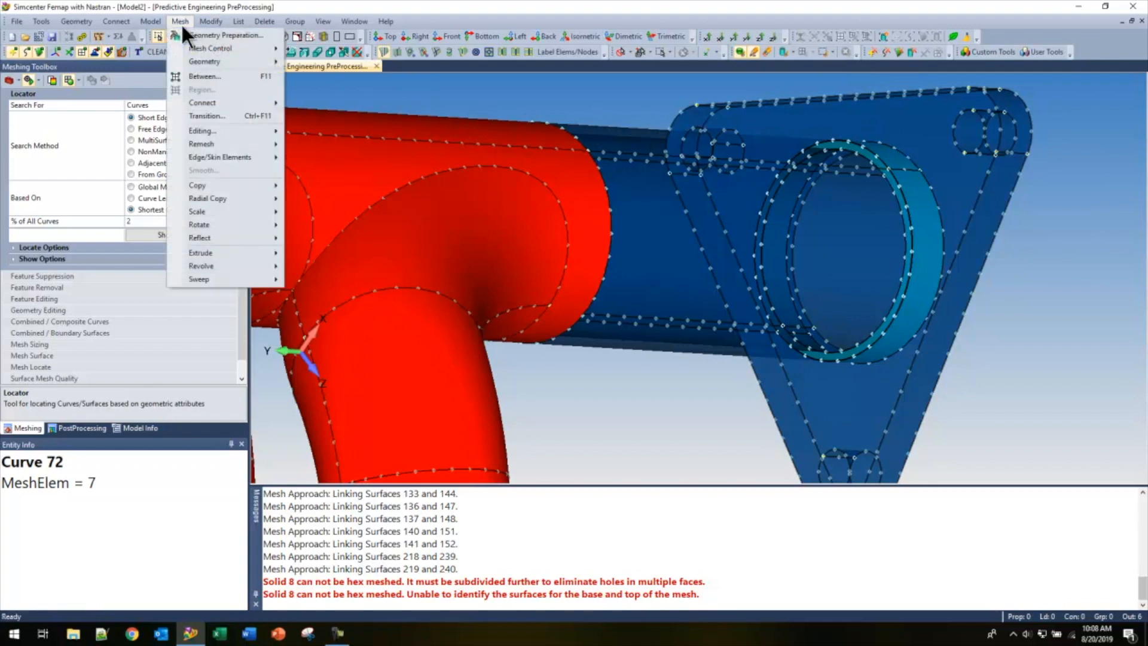
mouse_move(203, 47)
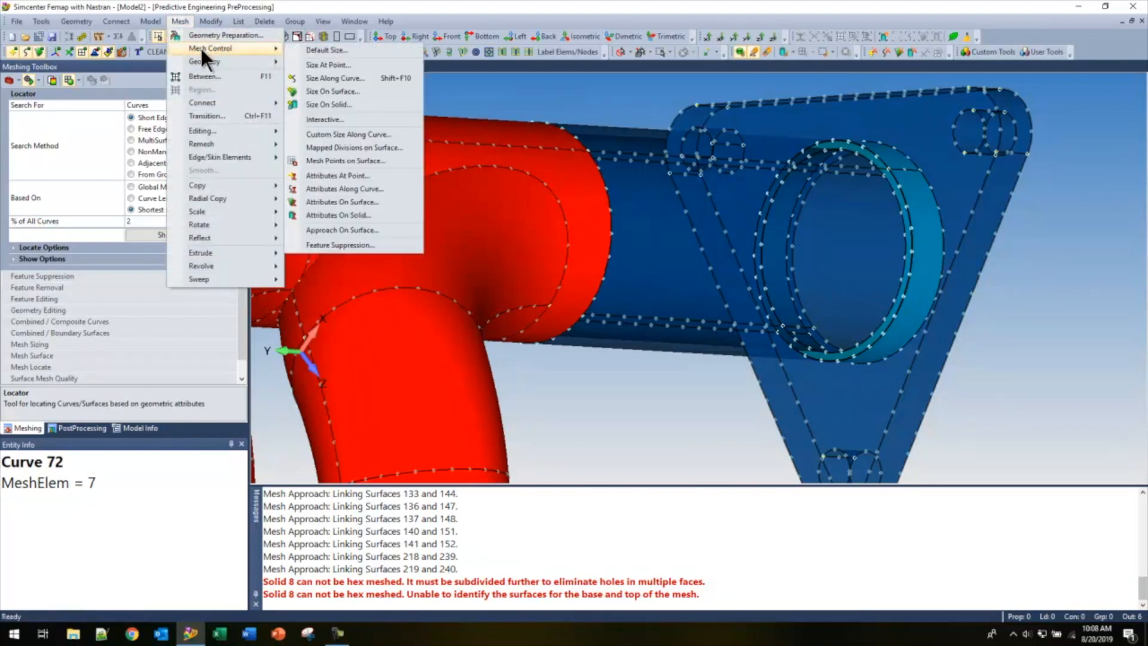
click(323, 79)
middle_drag(740, 328, 697, 353)
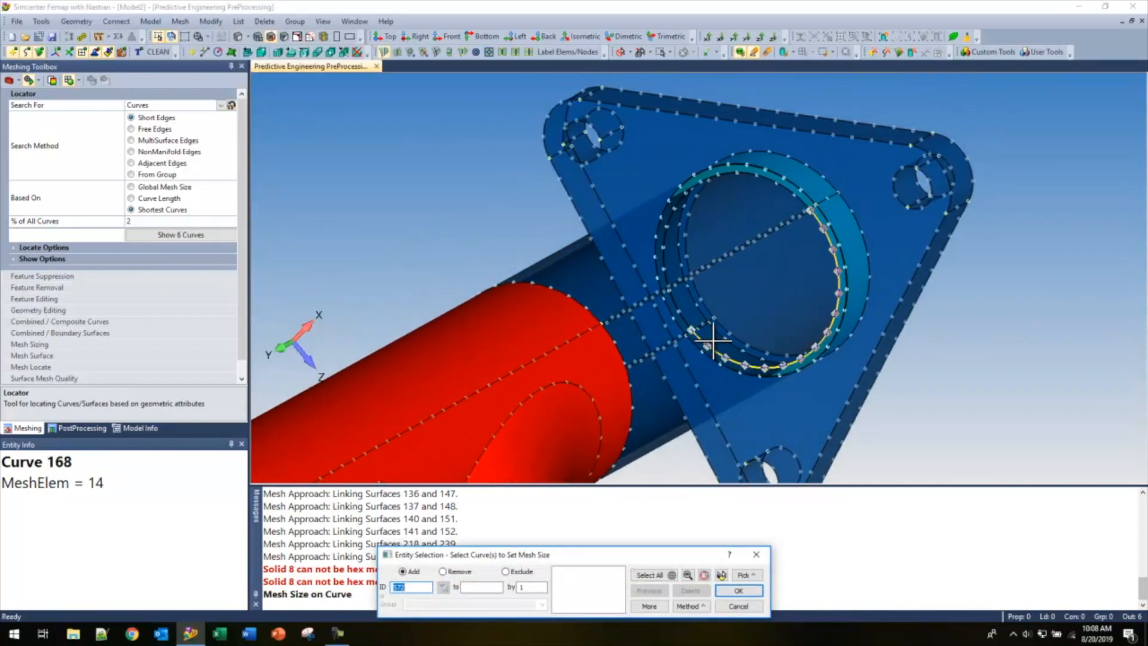
right_click(747, 253)
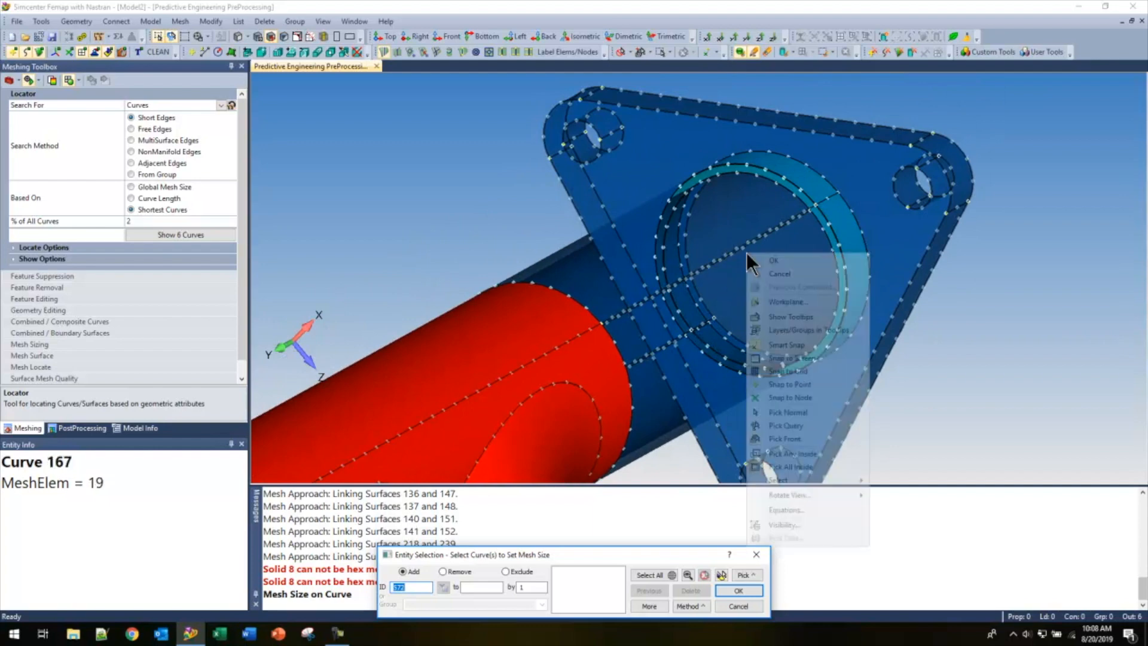
click(828, 466)
middle_drag(789, 382, 753, 342)
drag(718, 209, 772, 327)
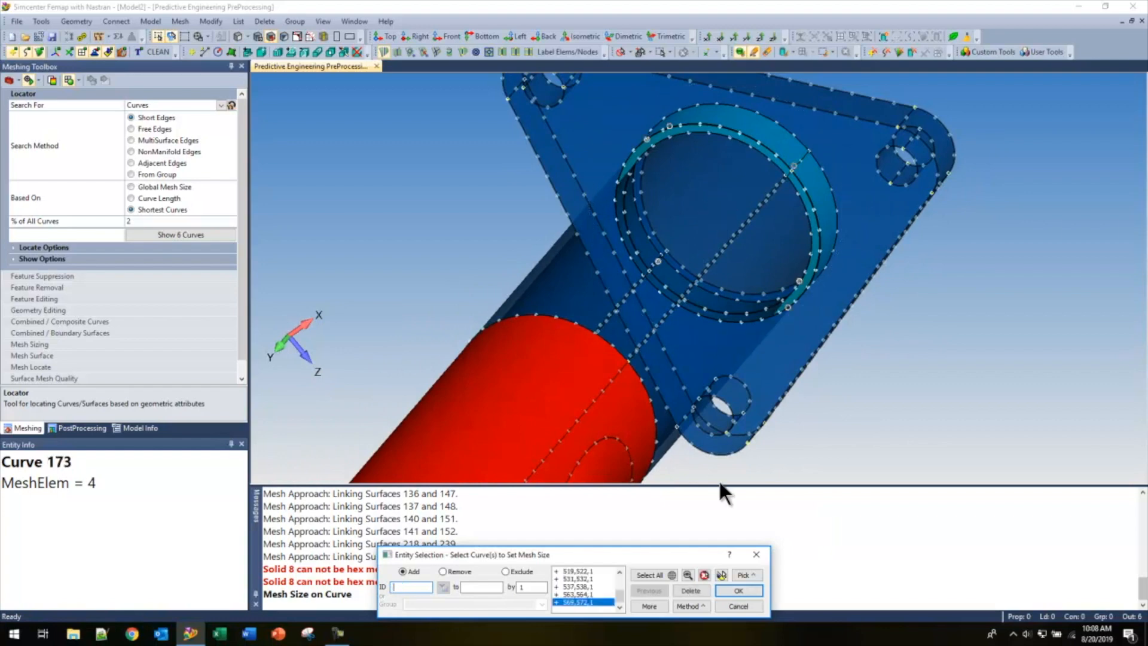
- Highlight the selected curves and remove the short straight curves between the bore's rings from the selection
click(720, 575)
middle_drag(740, 283, 687, 247)
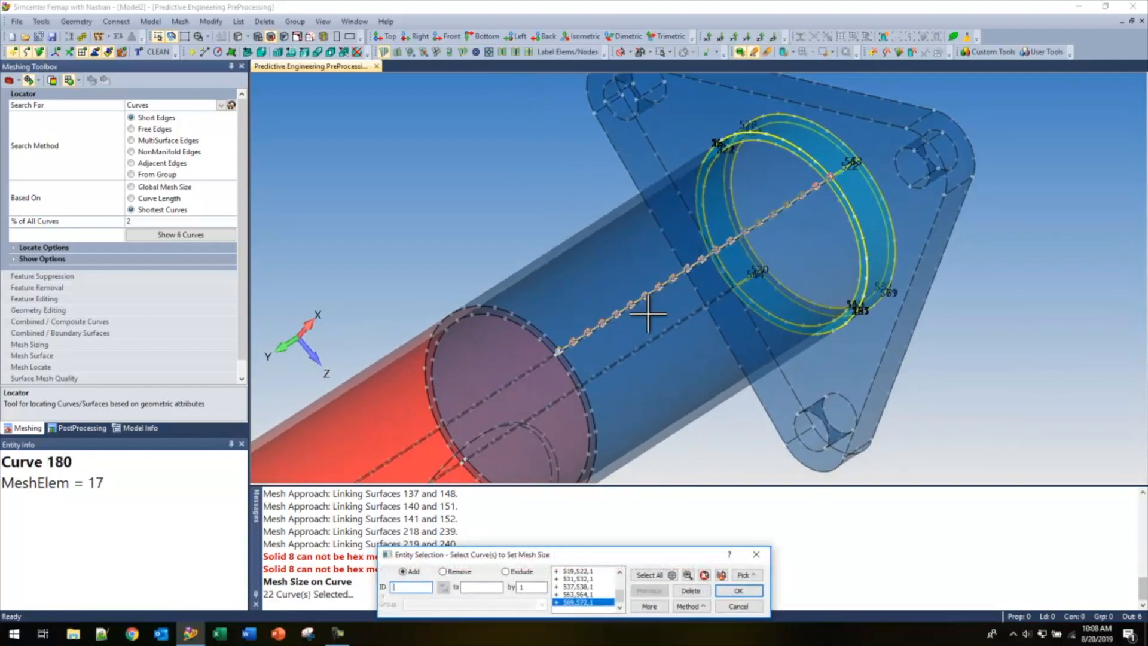
click(455, 571)
click(844, 166)
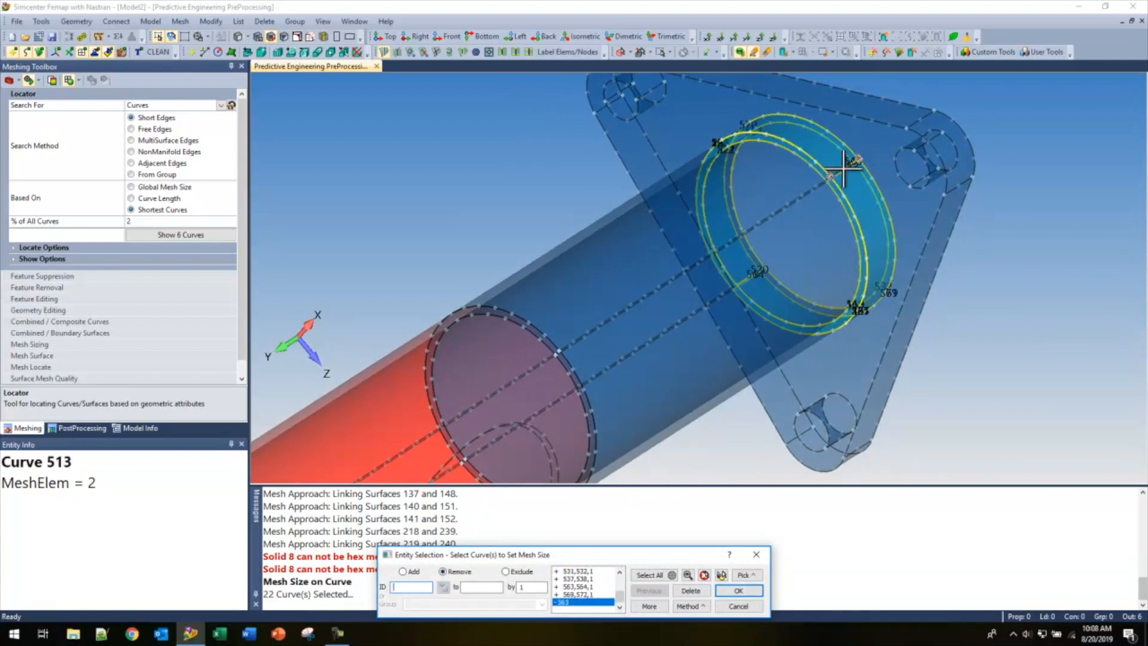
click(843, 171)
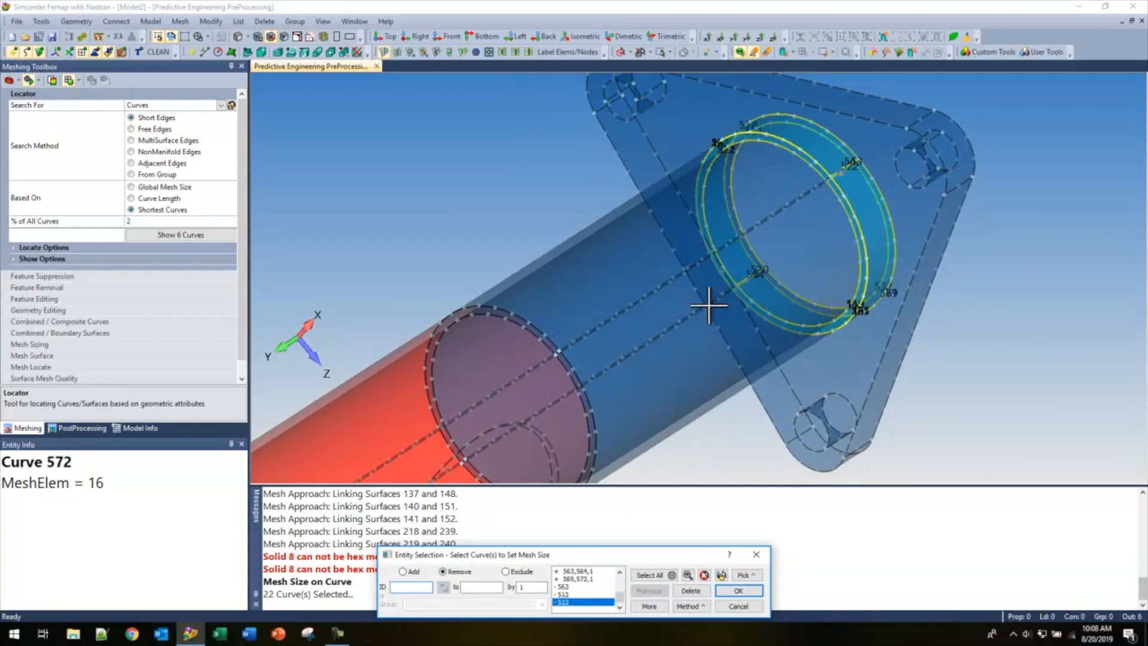
click(750, 278)
click(749, 279)
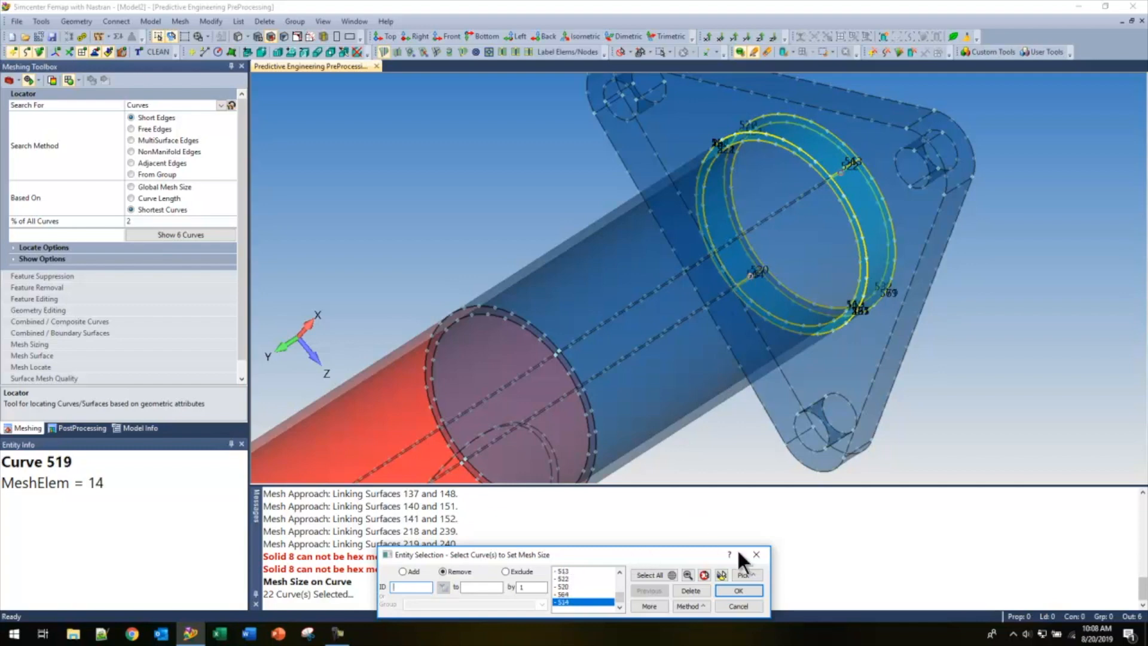
click(718, 573)
- Add the ring curves where the outlet pipe meets the red body, and size all selected curves with 15 equally spaced elements
middle_drag(762, 280, 575, 217)
shift+drag(562, 174, 631, 438)
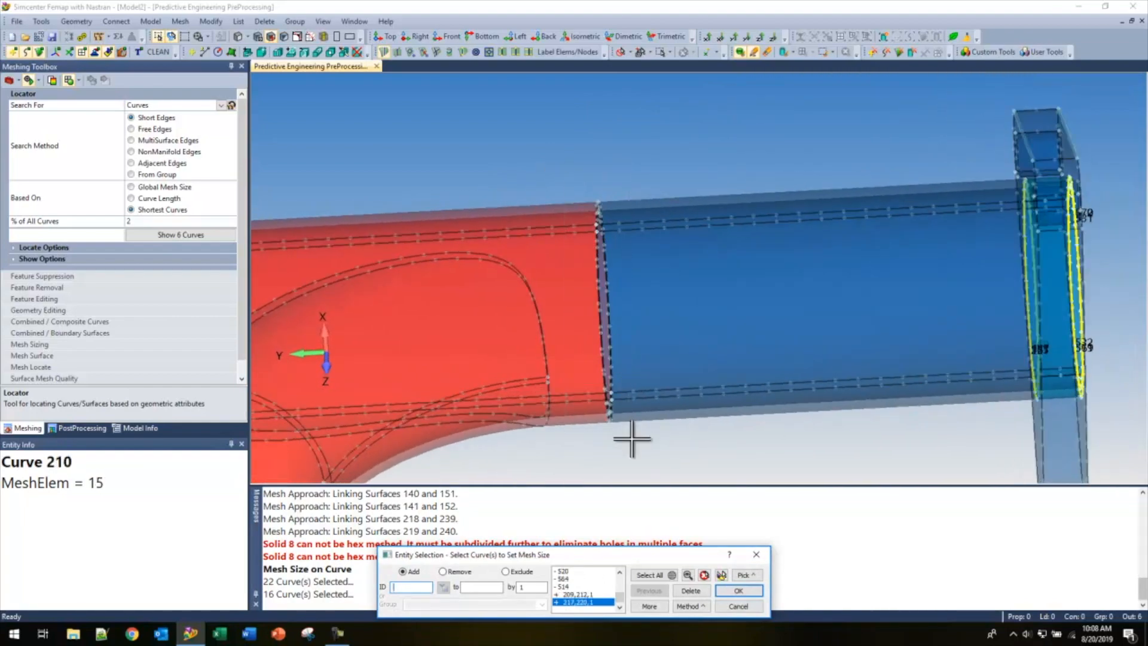
click(722, 577)
middle_drag(684, 393, 697, 436)
scroll(697, 436, down, 3)
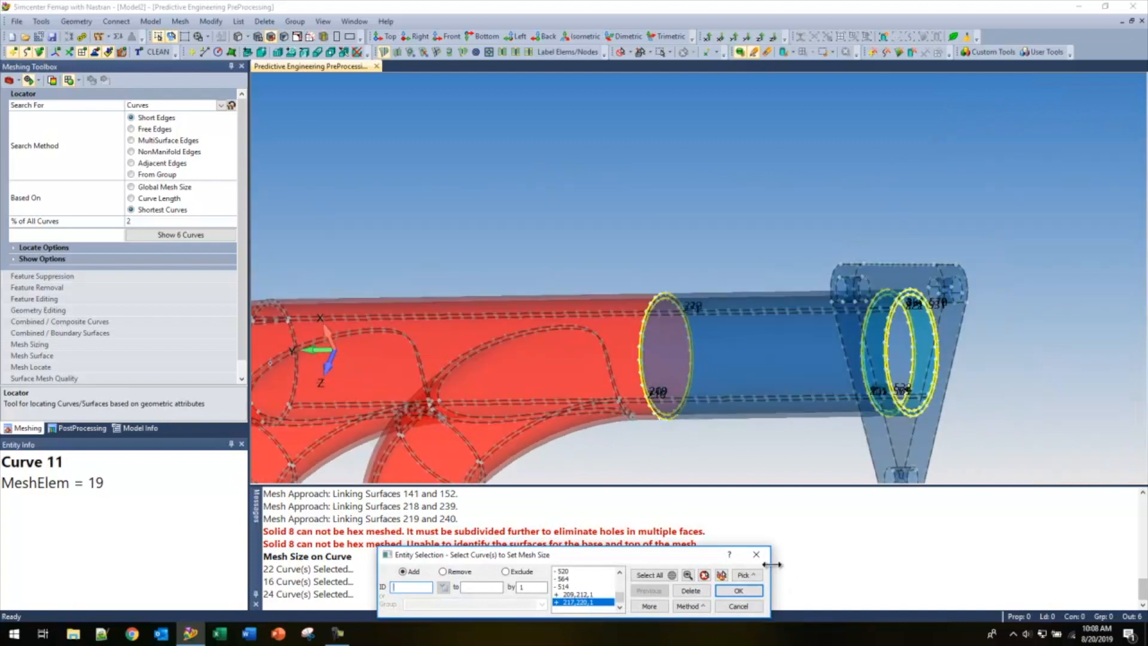
click(755, 589)
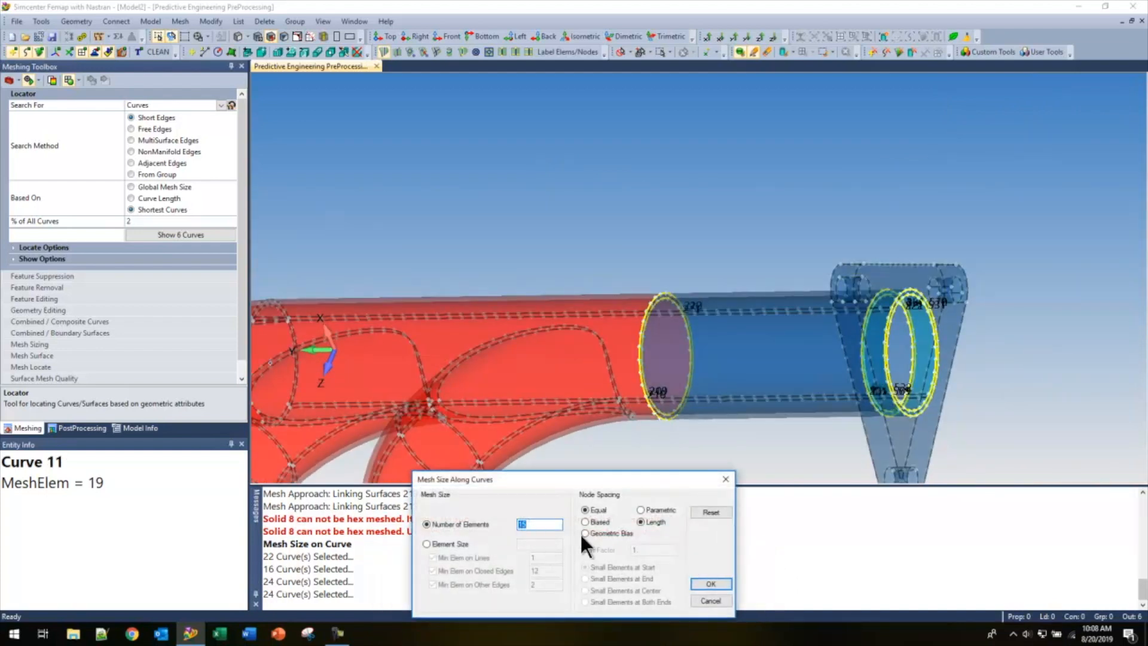
click(706, 582)
- Align the view side-on to the runner bases and area-select the ring curves at each slice level and the base plate's underside
ctrl+middle_drag(668, 357, 812, 86)
ctrl+middle_drag(538, 372, 869, 301)
scroll(739, 315, up, 5)
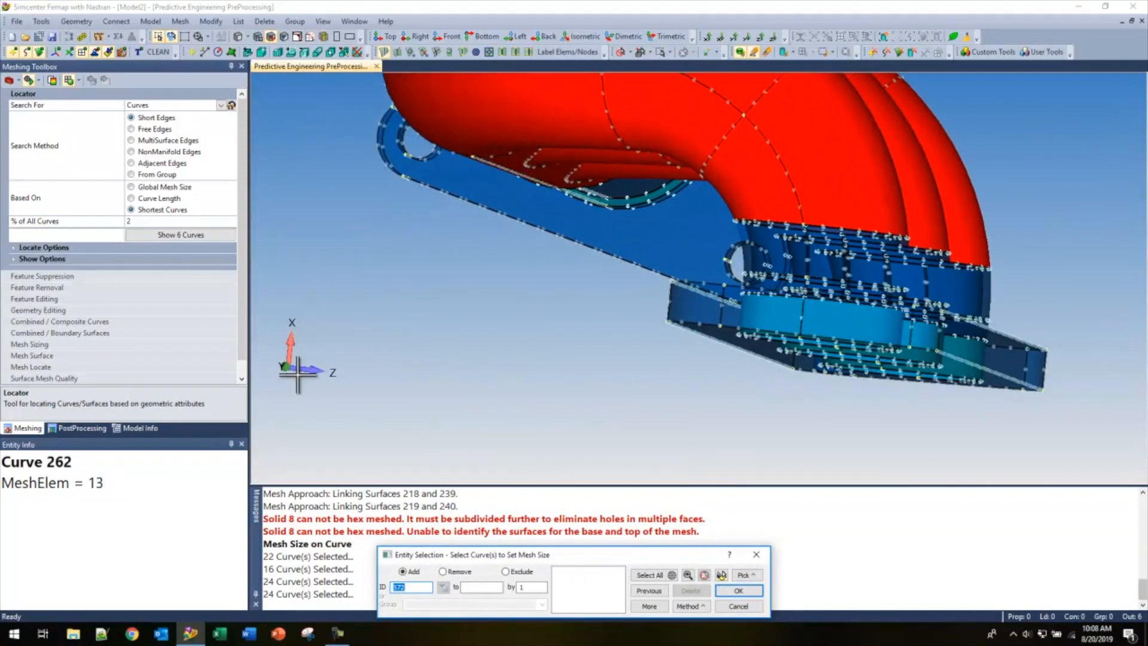
click(299, 348)
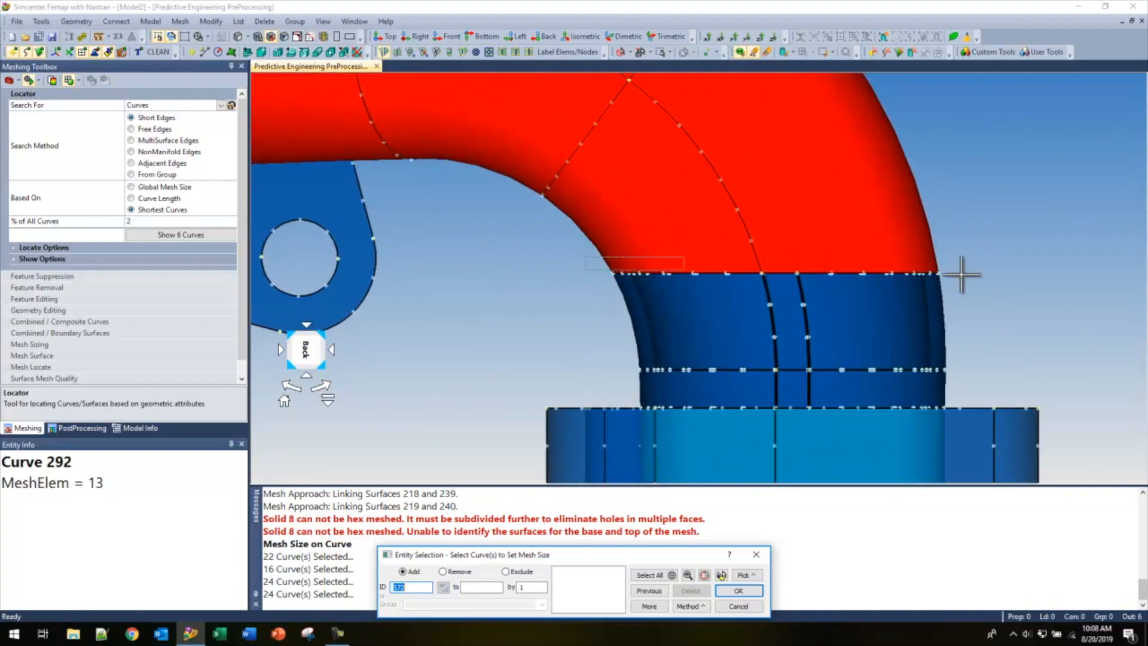
click(625, 411)
drag(622, 361, 957, 378)
drag(625, 401, 957, 420)
ctrl+middle_drag(855, 470, 827, 282)
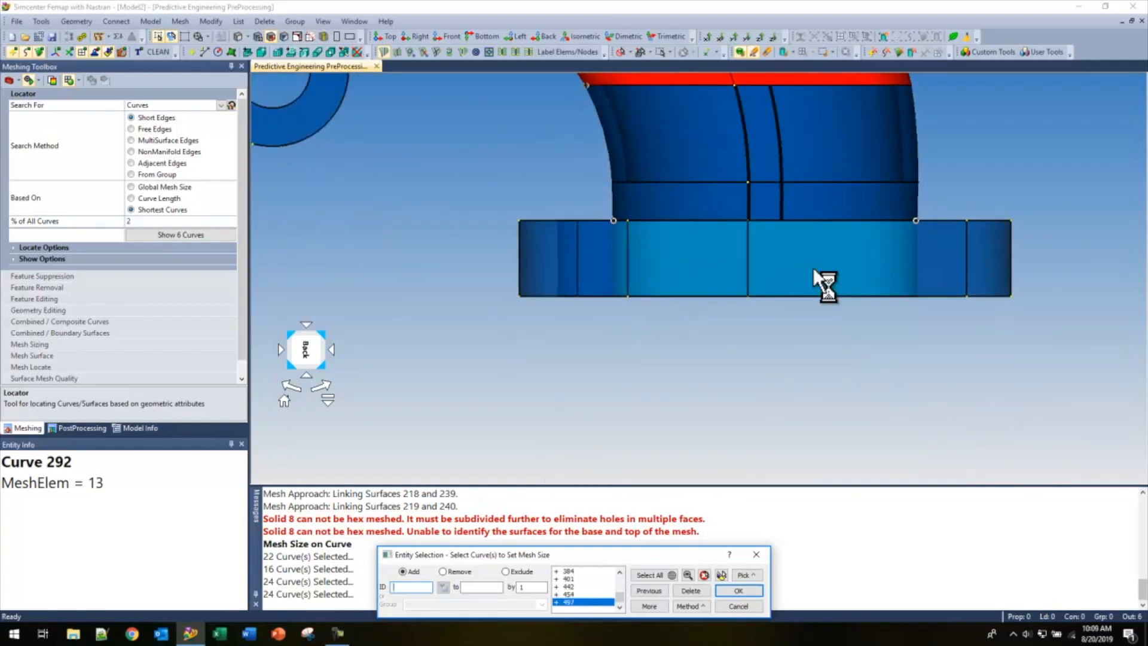
drag(597, 282, 963, 313)
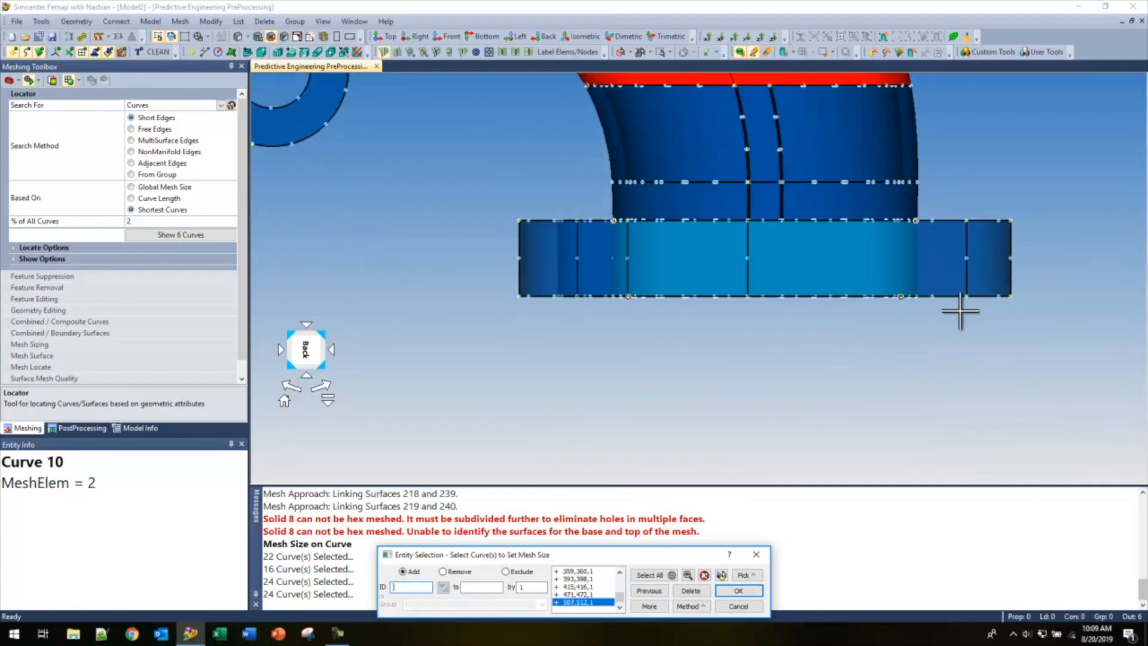
- Highlight the ring curves selected on the three runners, size them with 14 equally spaced elements, and end curve sizing
click(721, 574)
scroll(831, 459, down, 4)
middle_drag(885, 341, 795, 425)
scroll(913, 298, down, 4)
ctrl+middle_drag(910, 216, 705, 332)
middle_drag(705, 332, 739, 328)
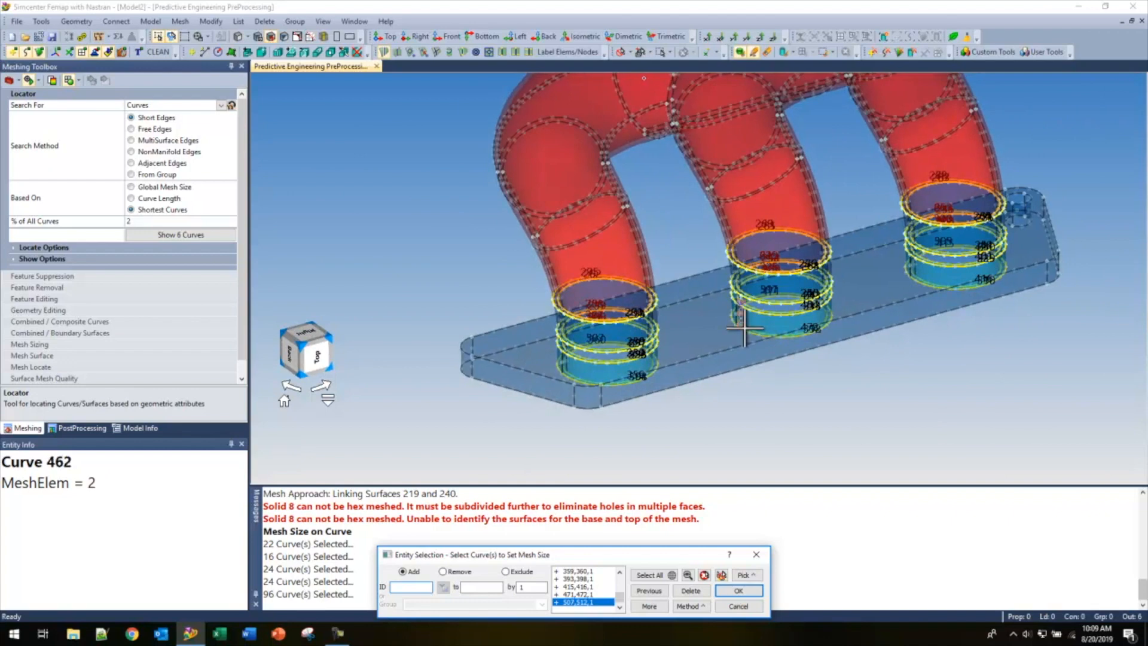
click(748, 587)
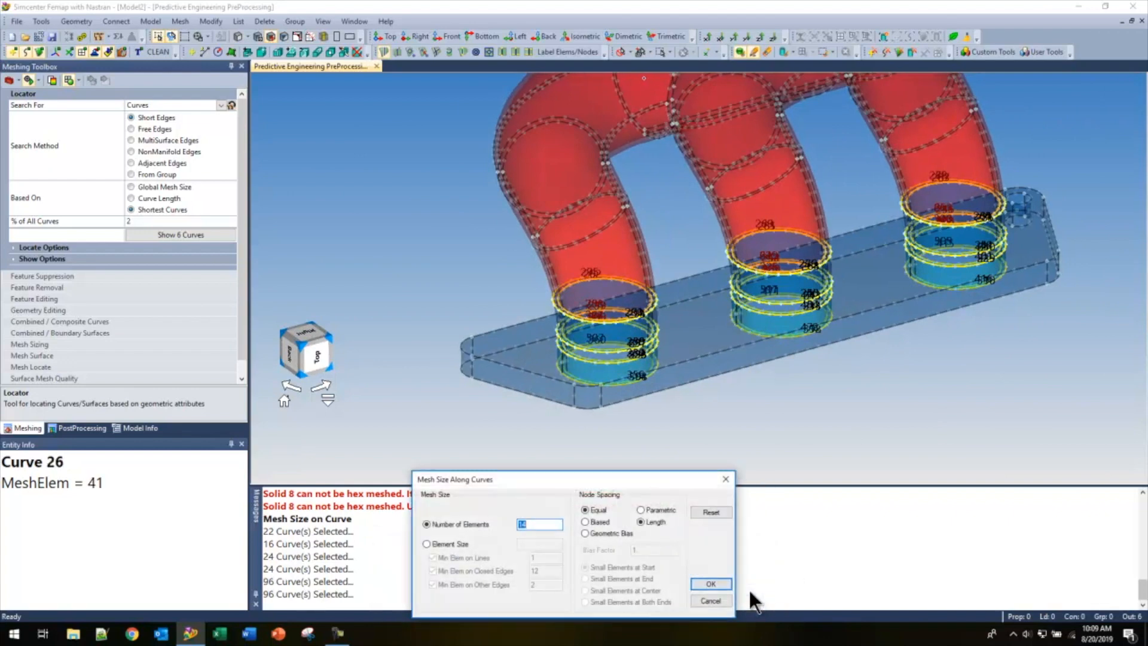
click(717, 583)
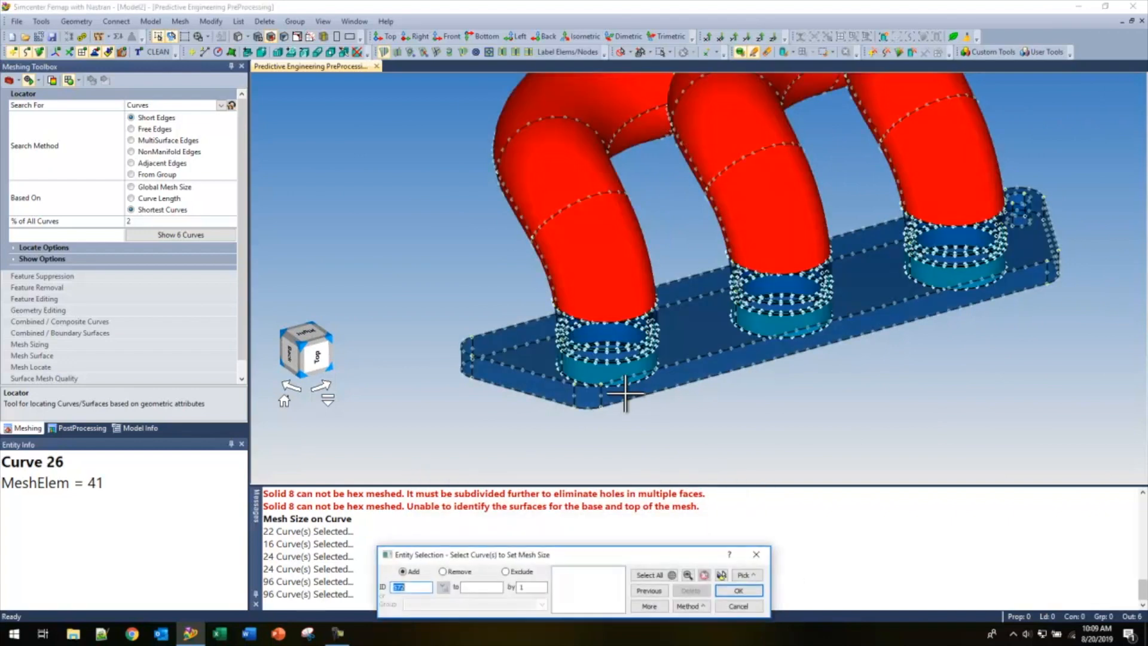
scroll(725, 432, down, 4)
ctrl+middle_drag(783, 356, 655, 368)
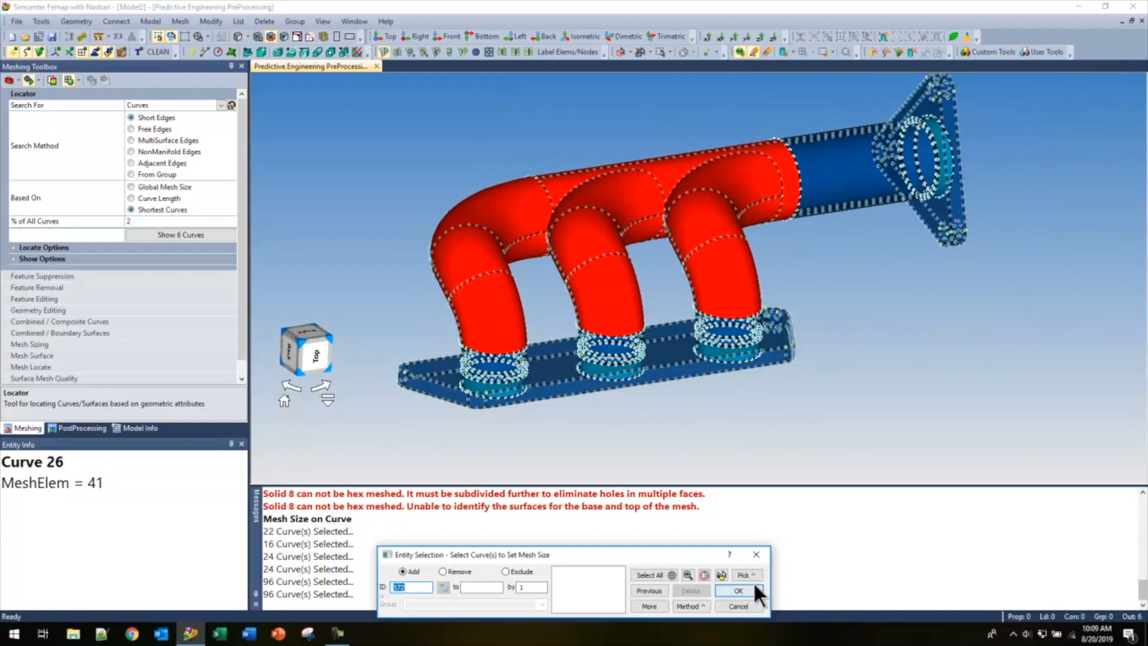
click(747, 605)
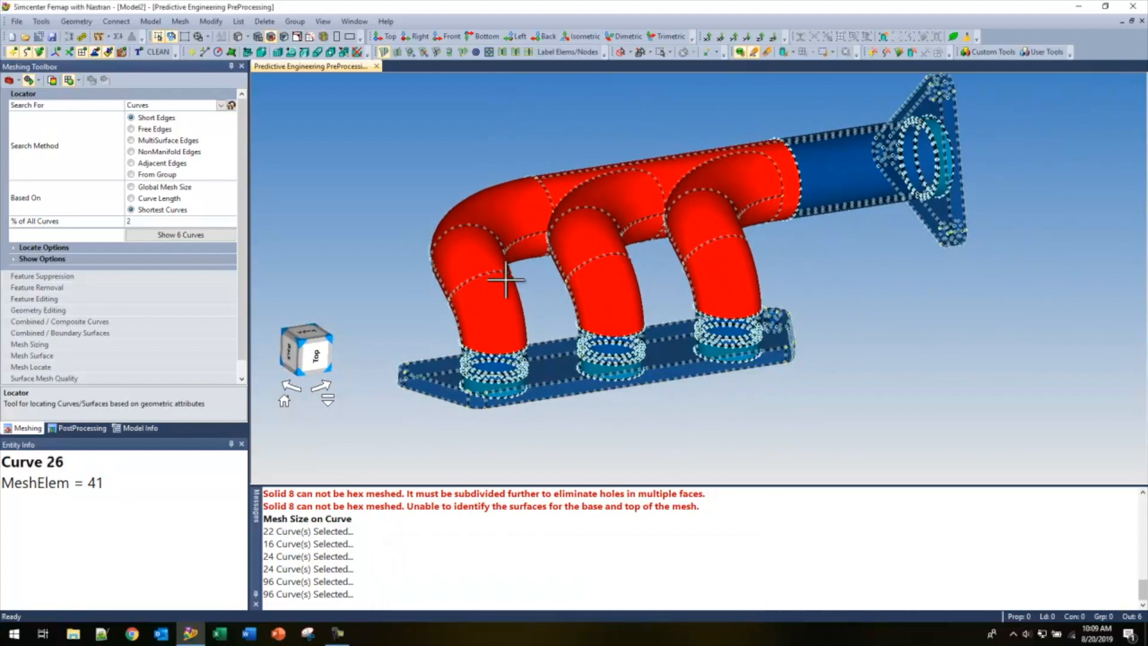
- Start hex meshing with all solids selected except the red manifold body
click(182, 21)
mouse_move(203, 60)
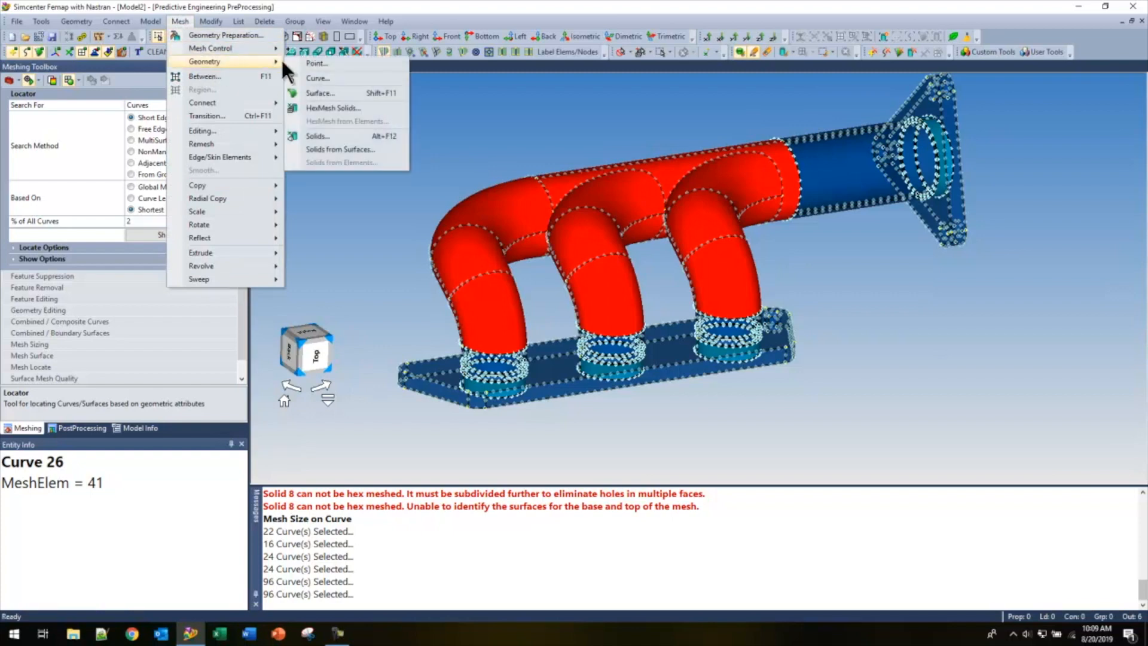
click(327, 107)
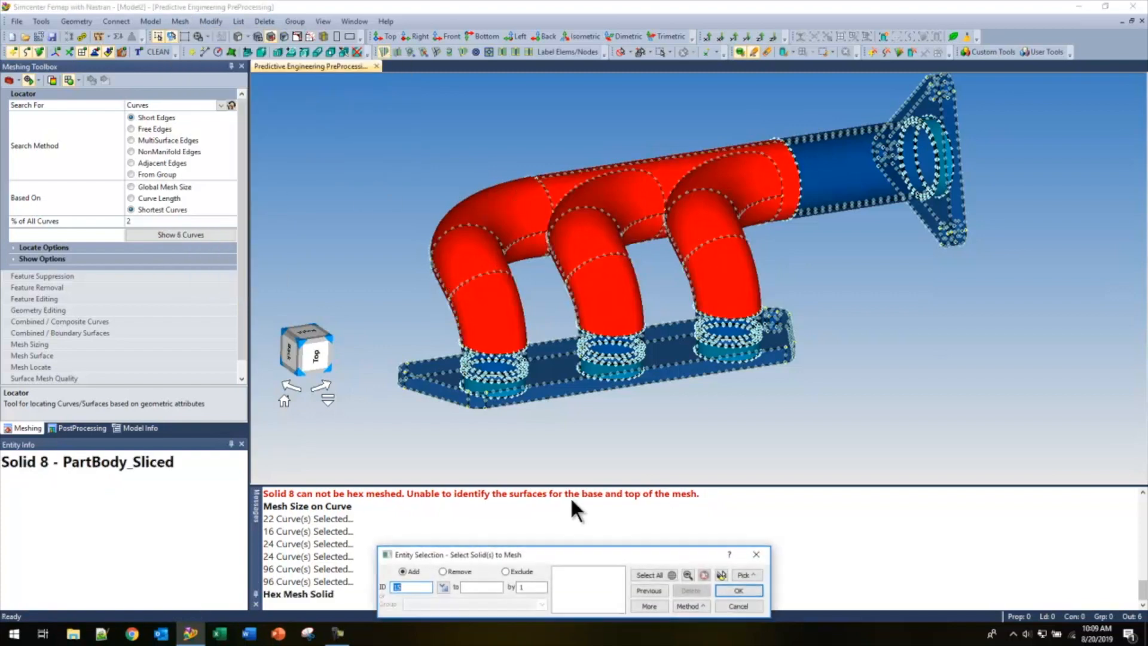
click(647, 575)
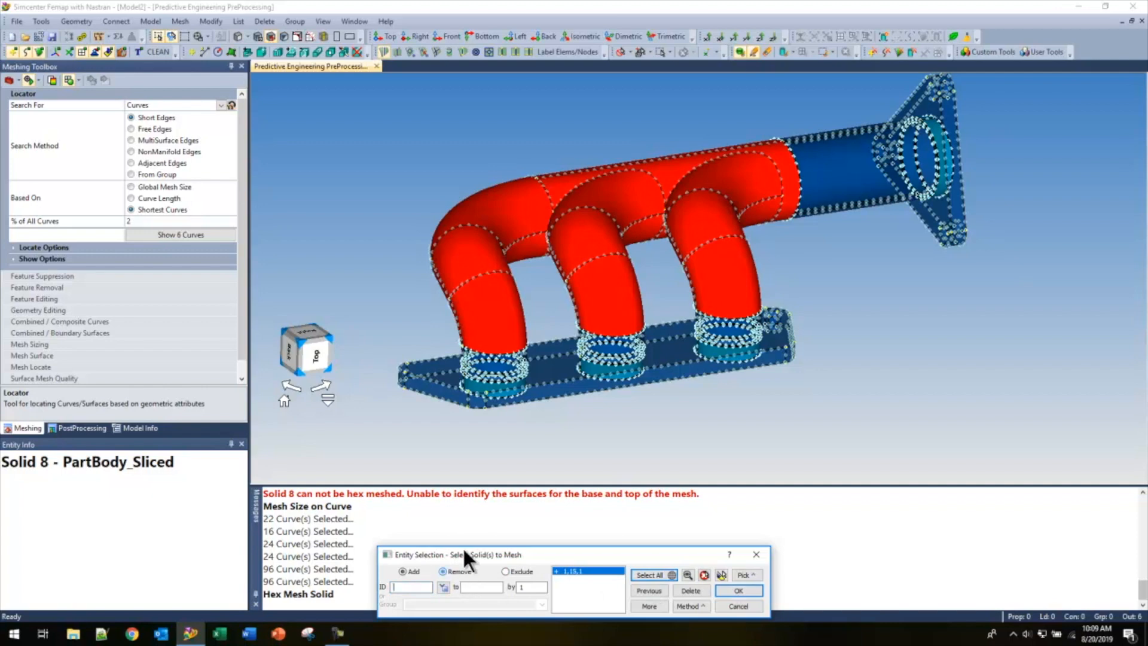
click(500, 302)
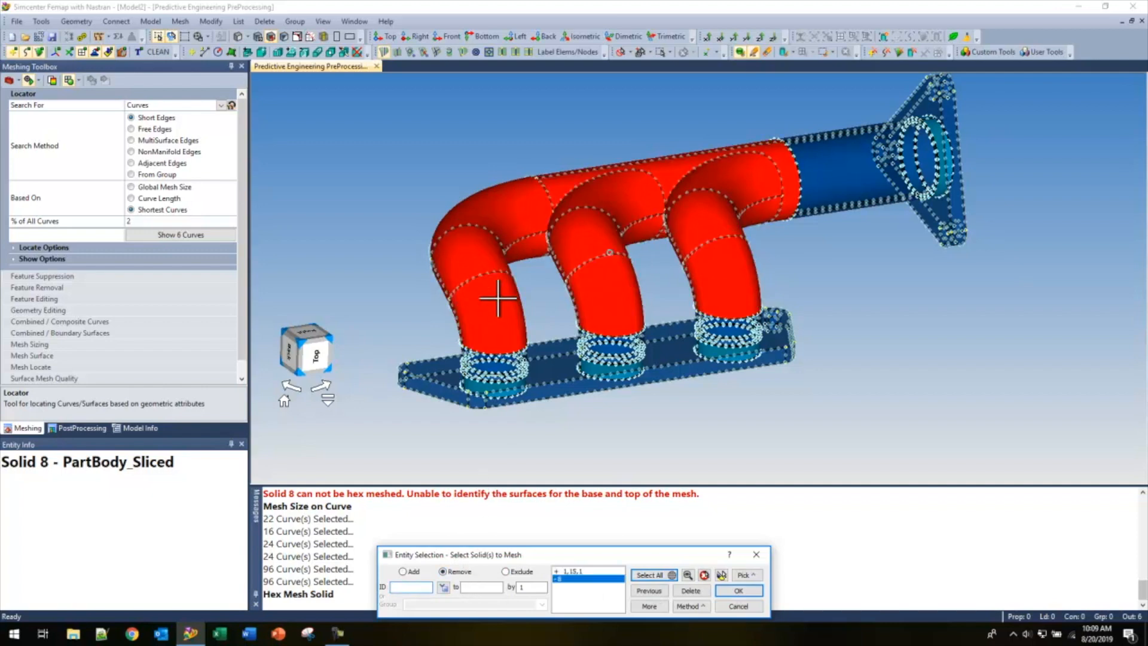
click(748, 588)
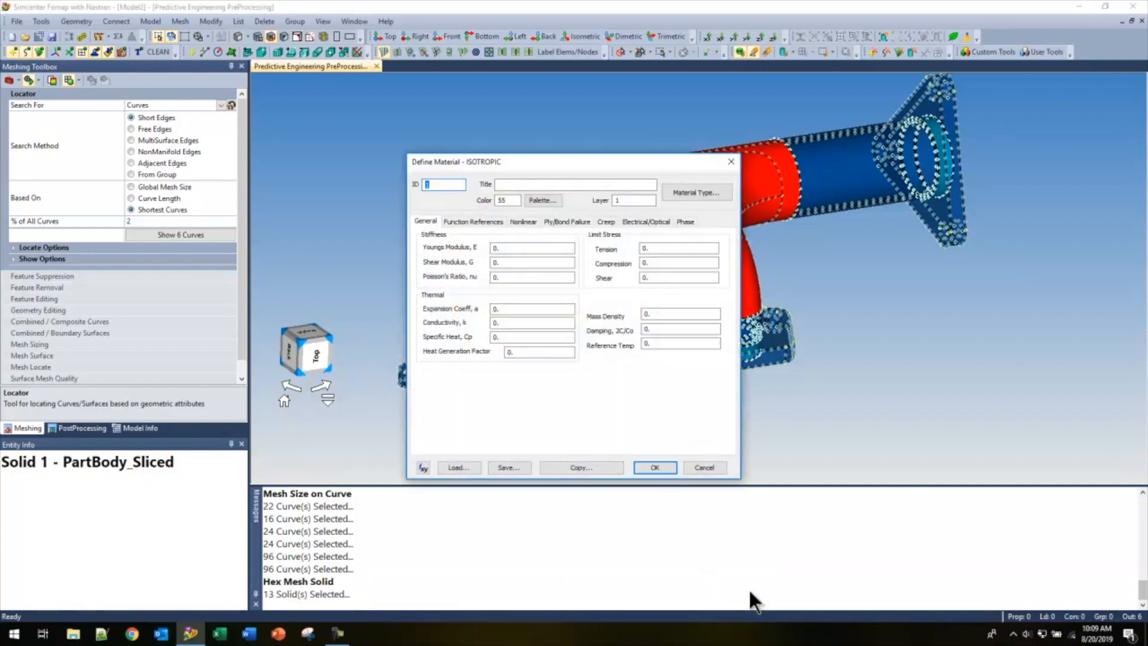
- Load AISI 4340 Steel from the Femap standard library as the material, and hex mesh the selected solids with the SOLID property
click(459, 467)
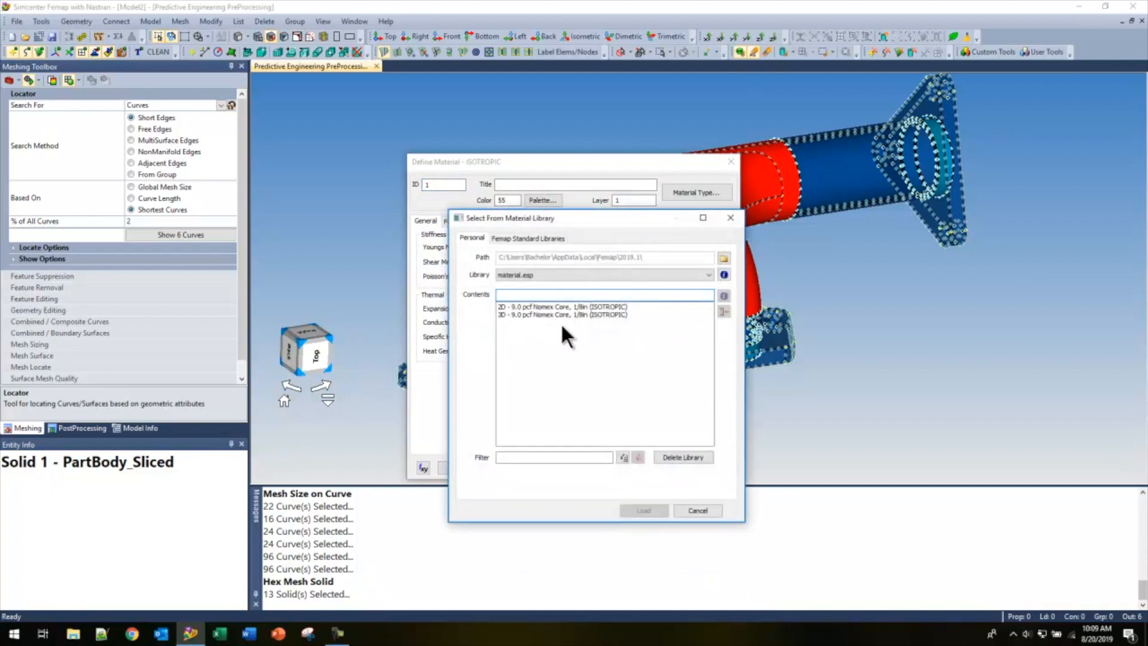
click(511, 238)
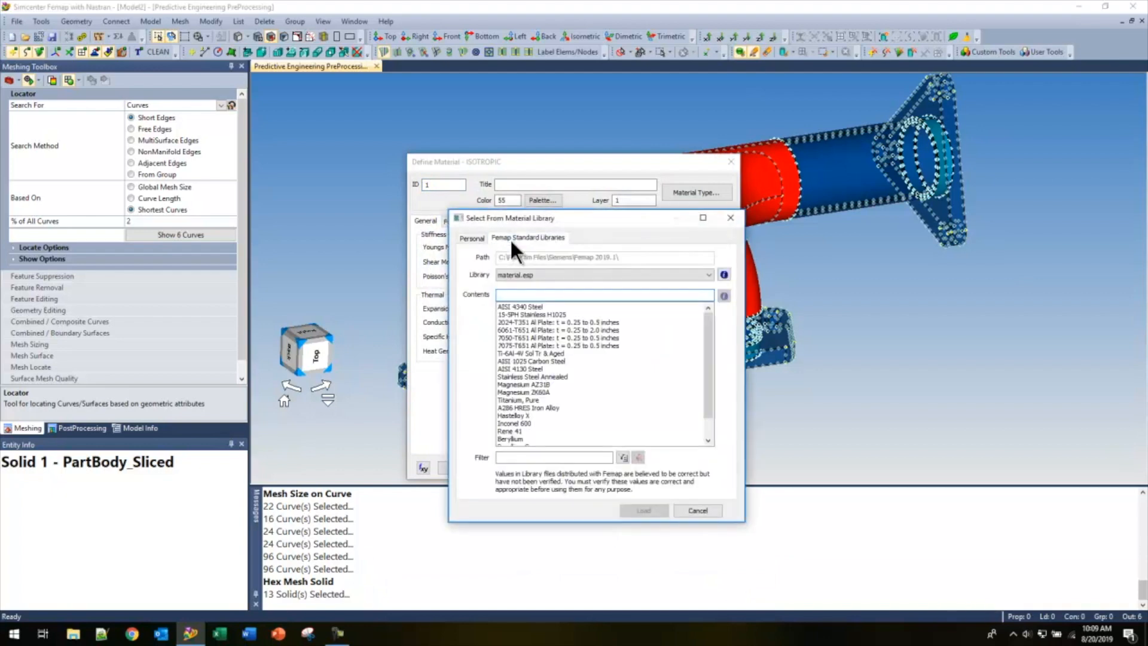
double_click(532, 306)
click(656, 467)
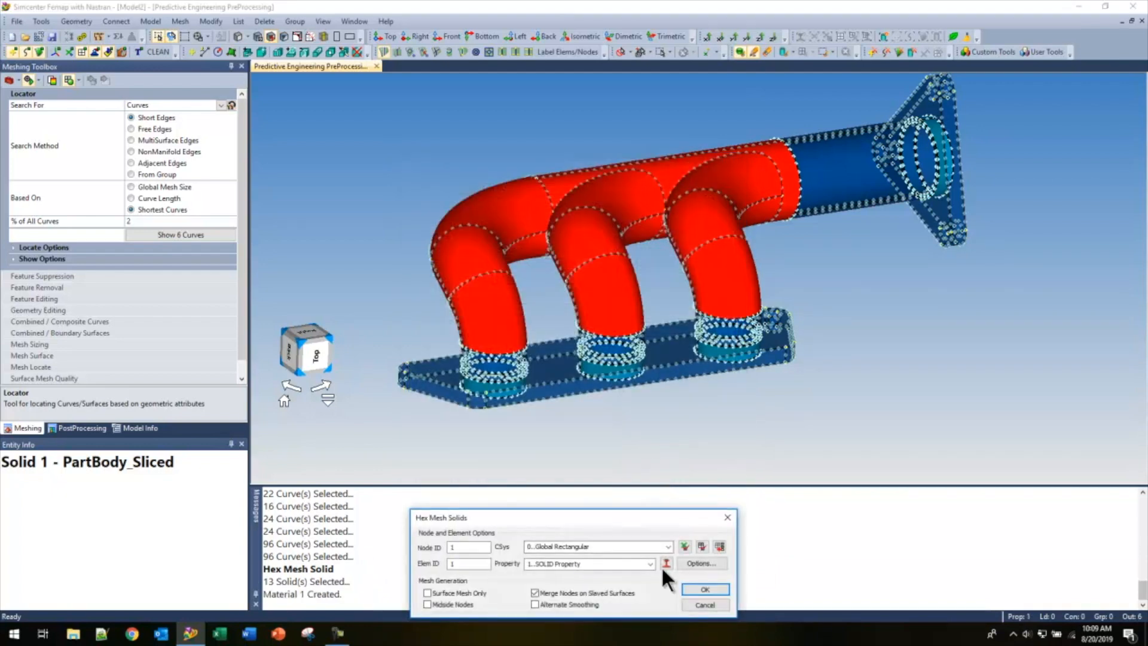
click(703, 590)
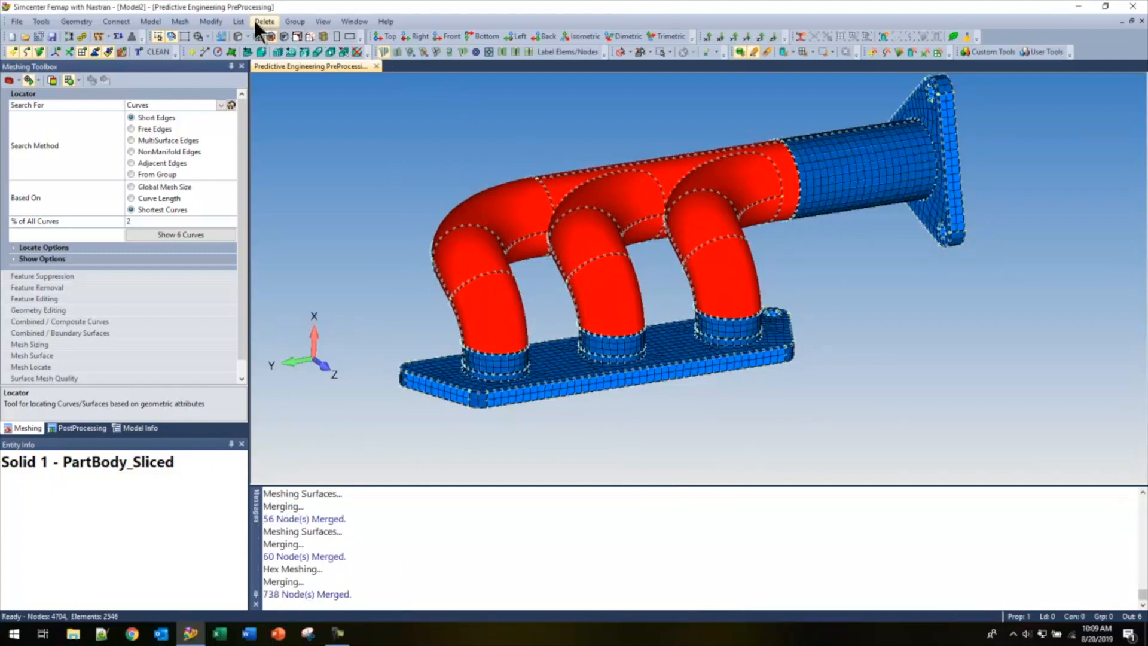
- Tet mesh the red manifold body using the Tet/Pyramid Mesh approach with midside nodes and node merging enabled
click(184, 20)
mouse_move(208, 61)
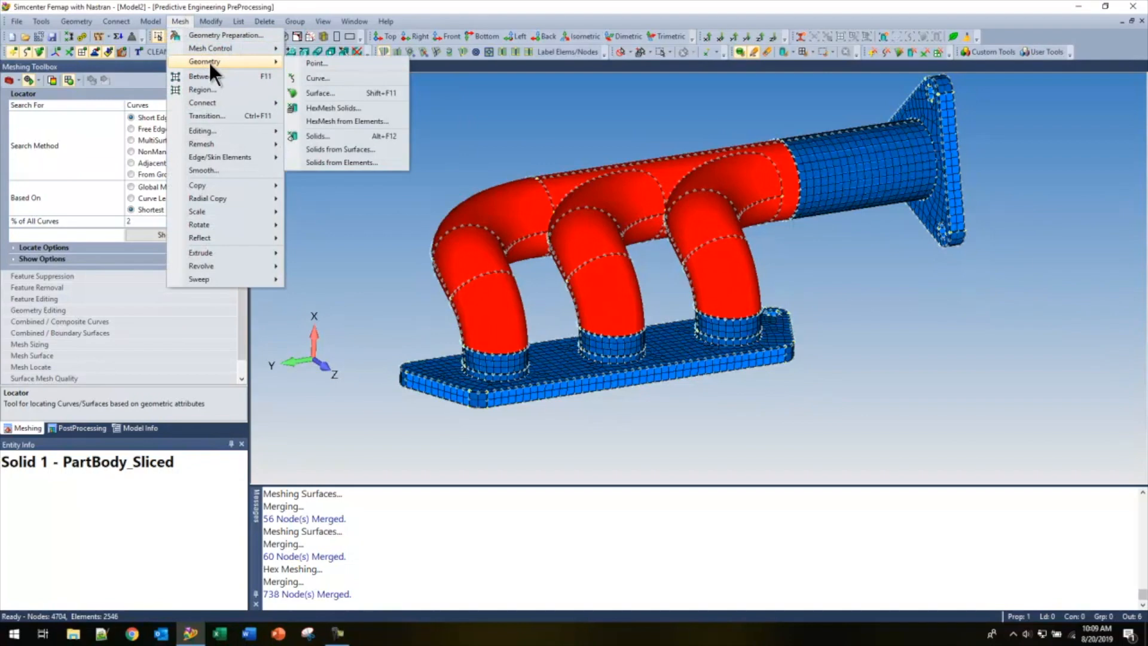
click(313, 135)
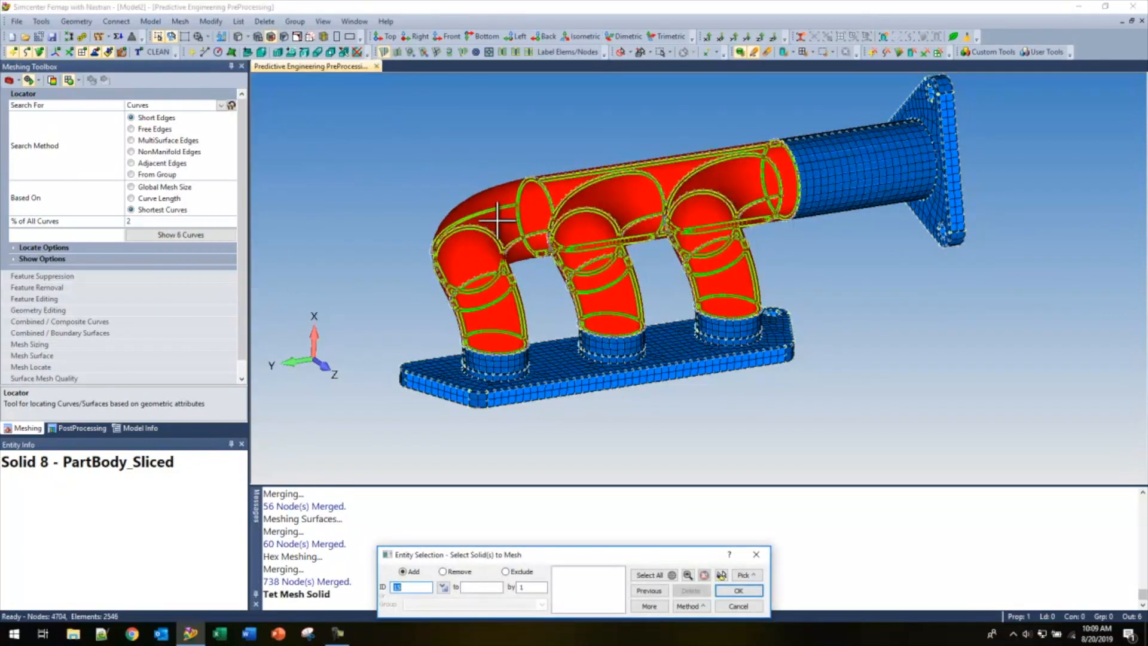
key(Return)
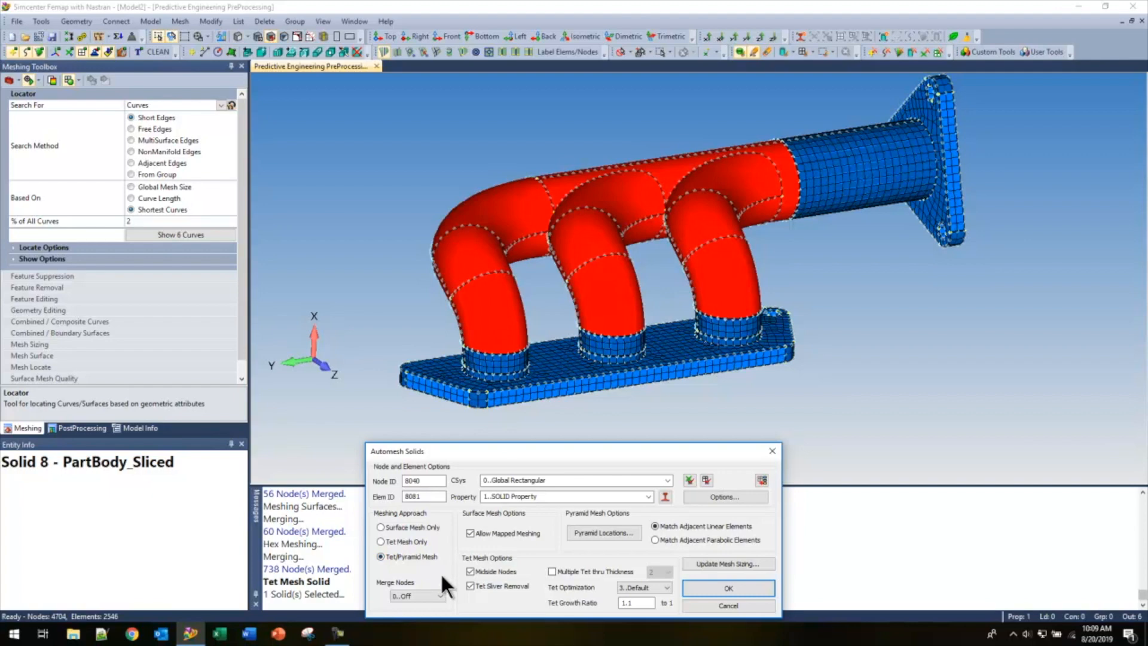
click(437, 597)
click(419, 623)
click(736, 588)
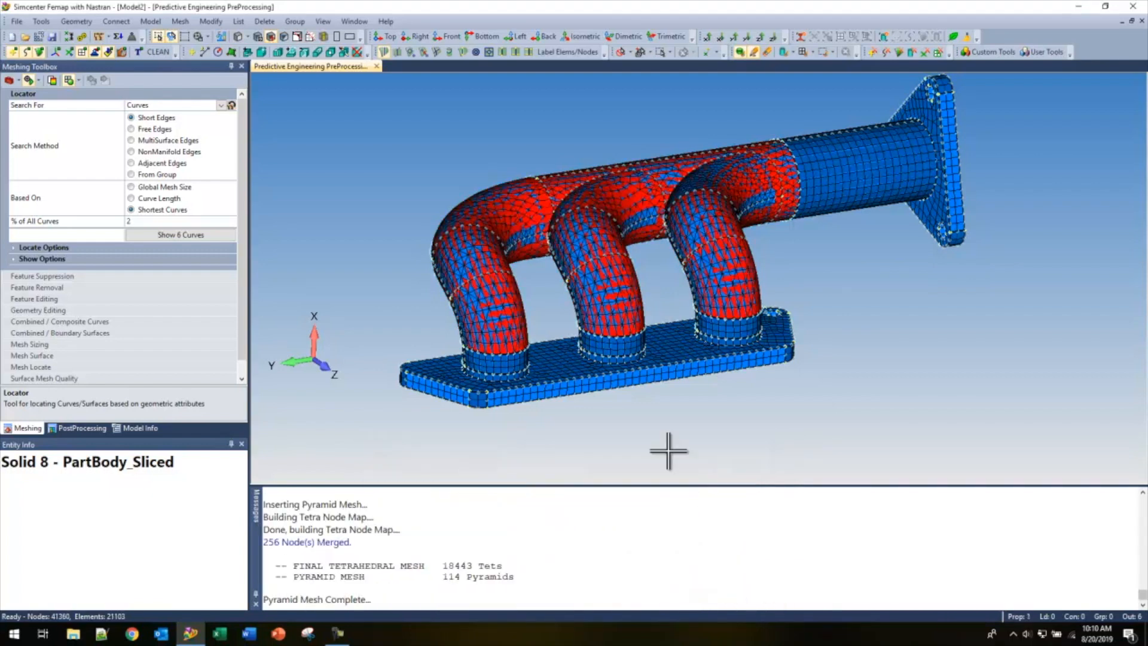
- Hide the surfaces and the remaining geometry so only the finished mesh is displayed
click(39, 50)
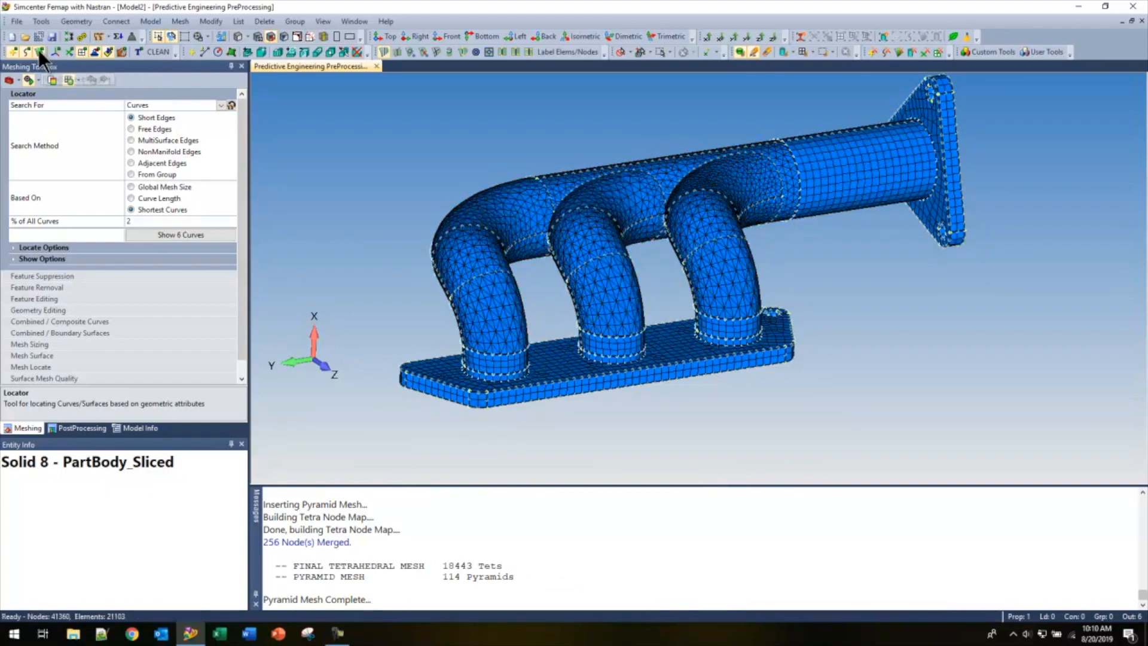
click(12, 53)
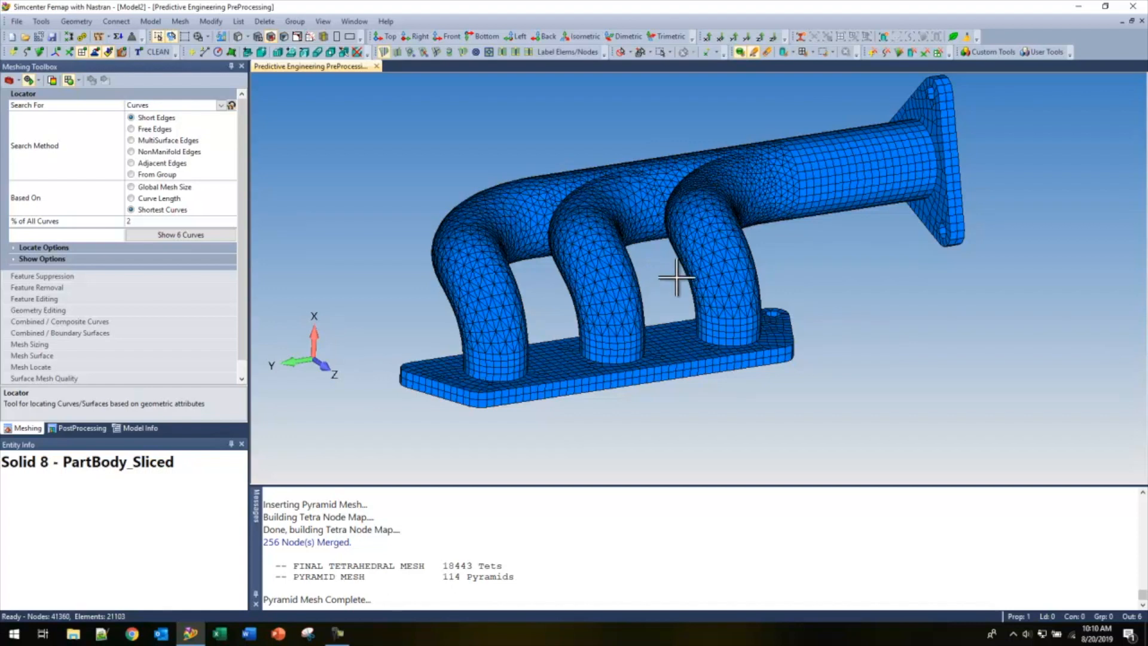
middle_drag(536, 252, 548, 271)
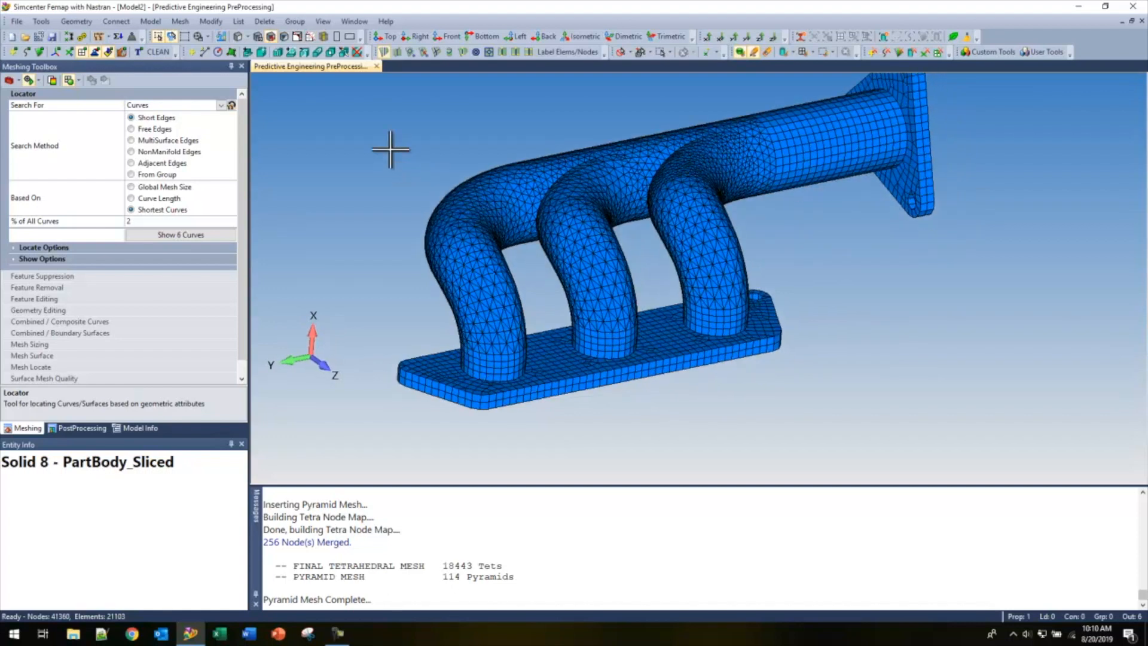
- View the manifold with filled edges off and transparency on, and return it to opaque display
click(246, 34)
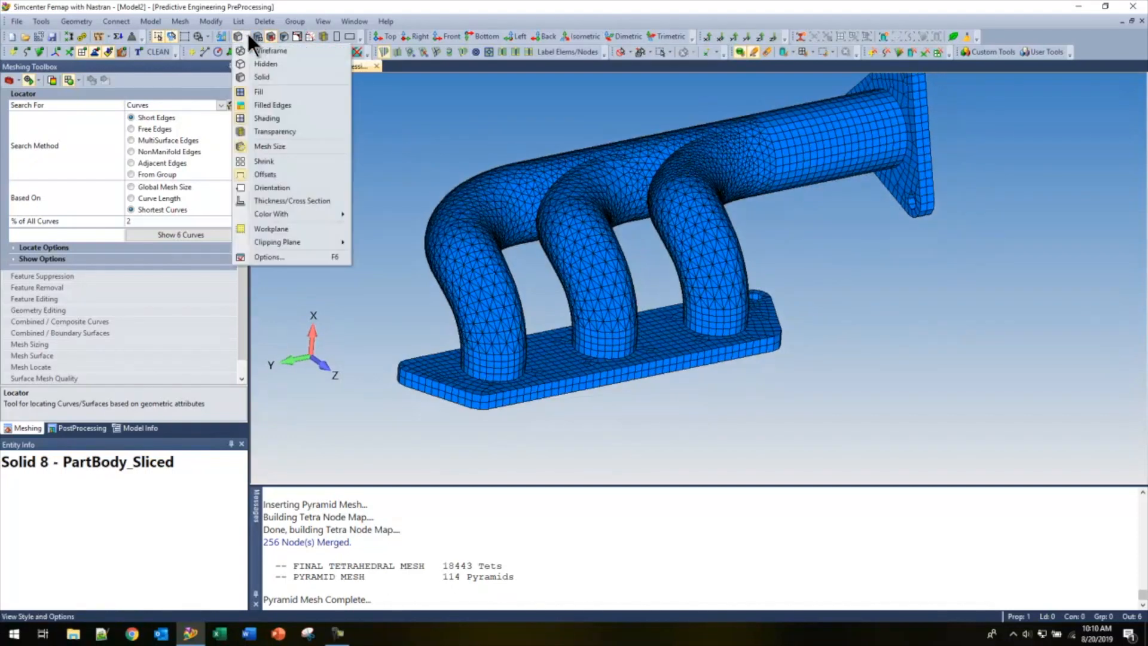
click(271, 106)
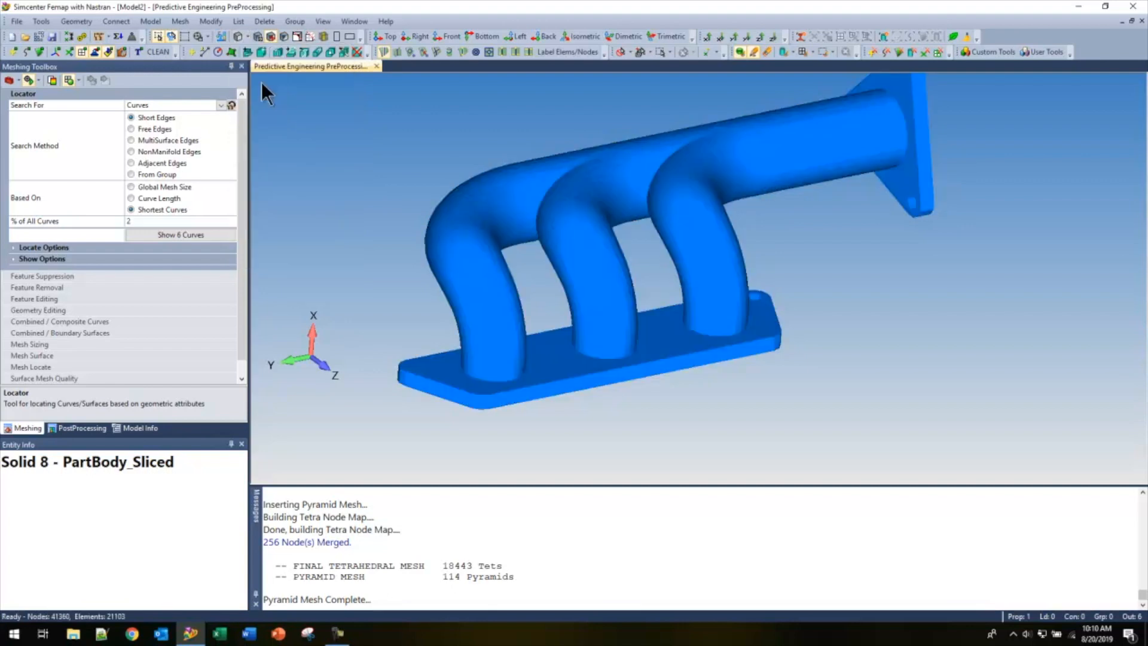
click(247, 34)
click(278, 132)
middle_drag(628, 296, 567, 306)
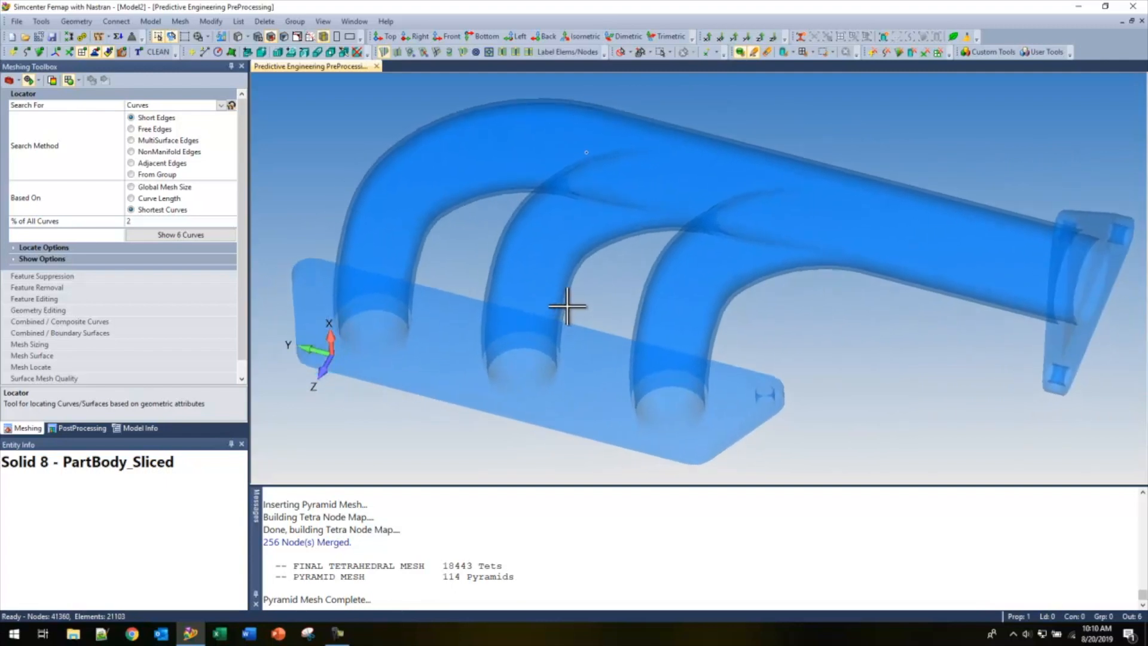
click(247, 36)
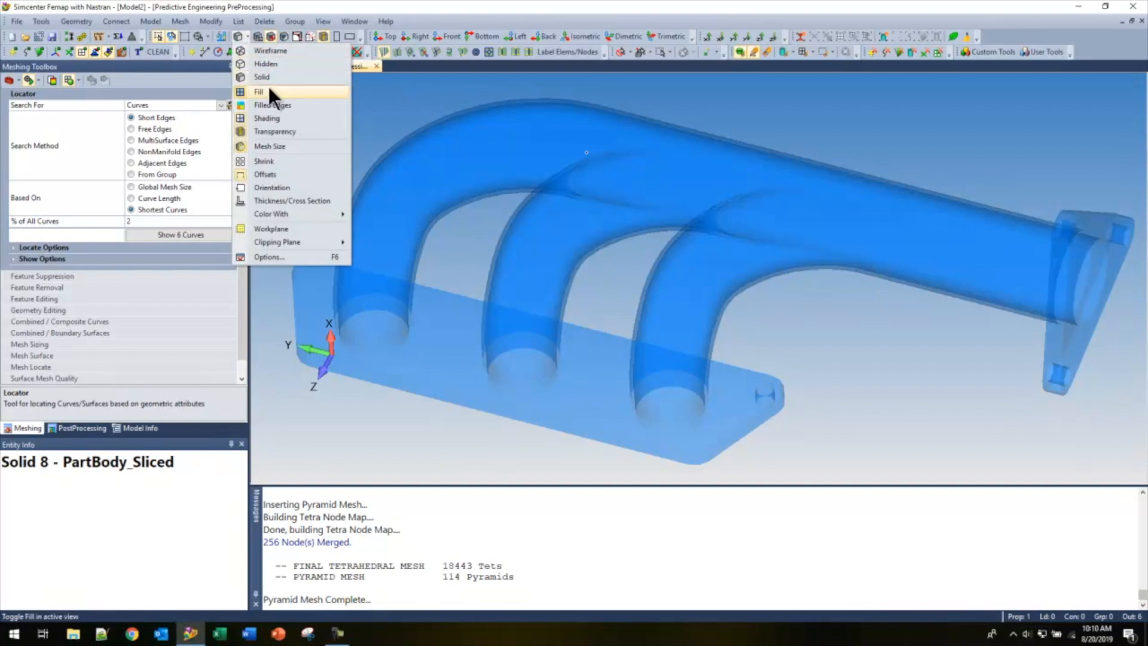
click(265, 132)
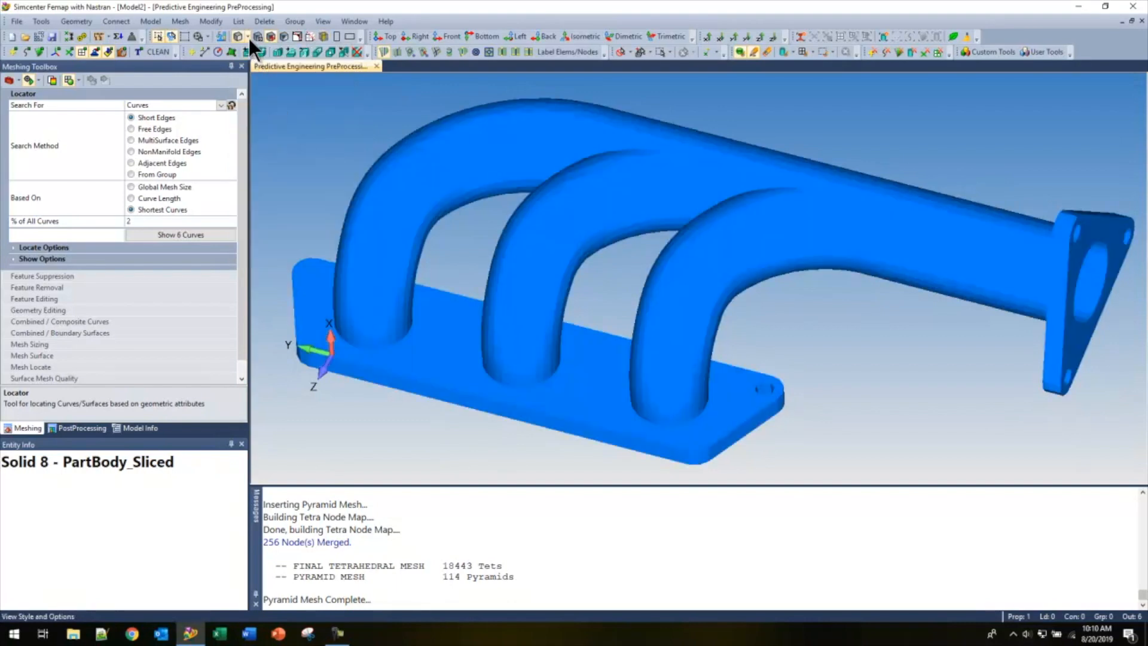
- Turn on the clipping plane through the manifold and show the filled element edges again
click(247, 35)
mouse_move(289, 241)
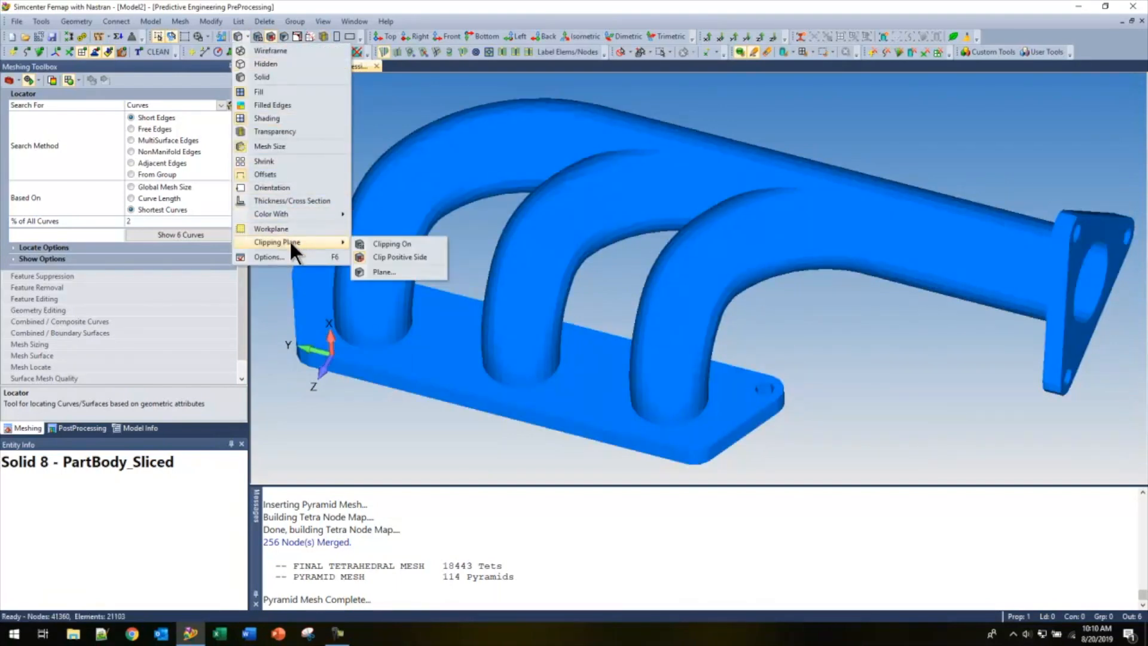
click(368, 244)
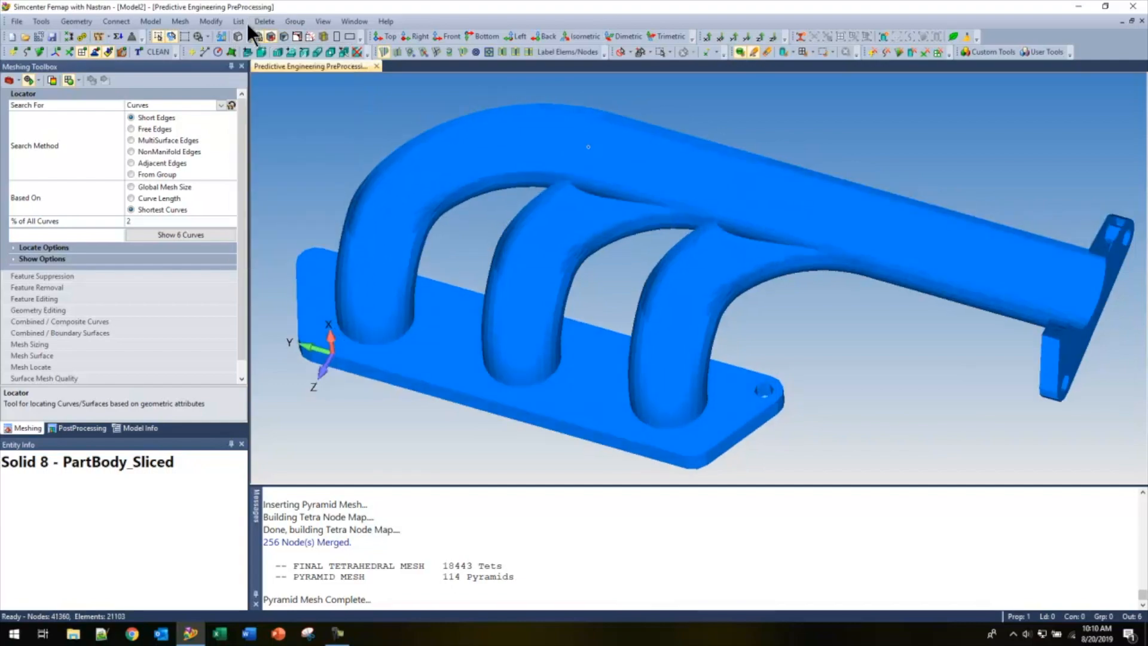
click(247, 36)
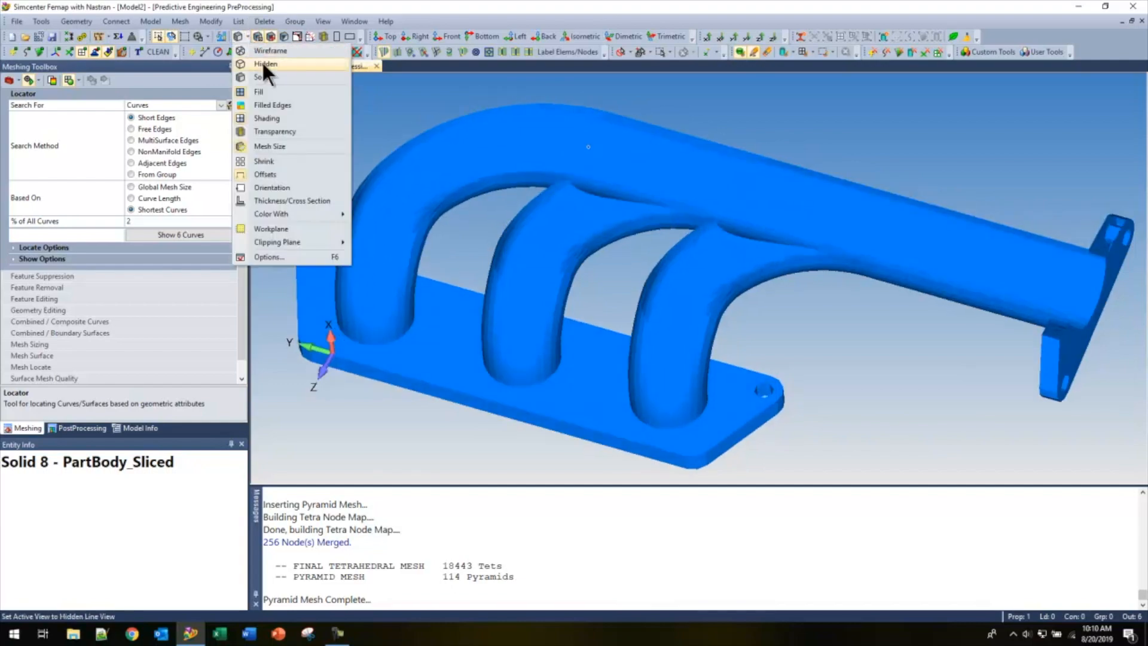
click(278, 105)
- Examine the clipped mesh close up on the manifold body, briefly showing the surfaces, and return to the whole model
scroll(825, 210, up, 5)
middle_drag(799, 296, 674, 197)
scroll(674, 197, up, 4)
scroll(446, 294, down, 3)
ctrl+middle_drag(590, 241, 705, 294)
scroll(666, 307, up, 6)
click(38, 54)
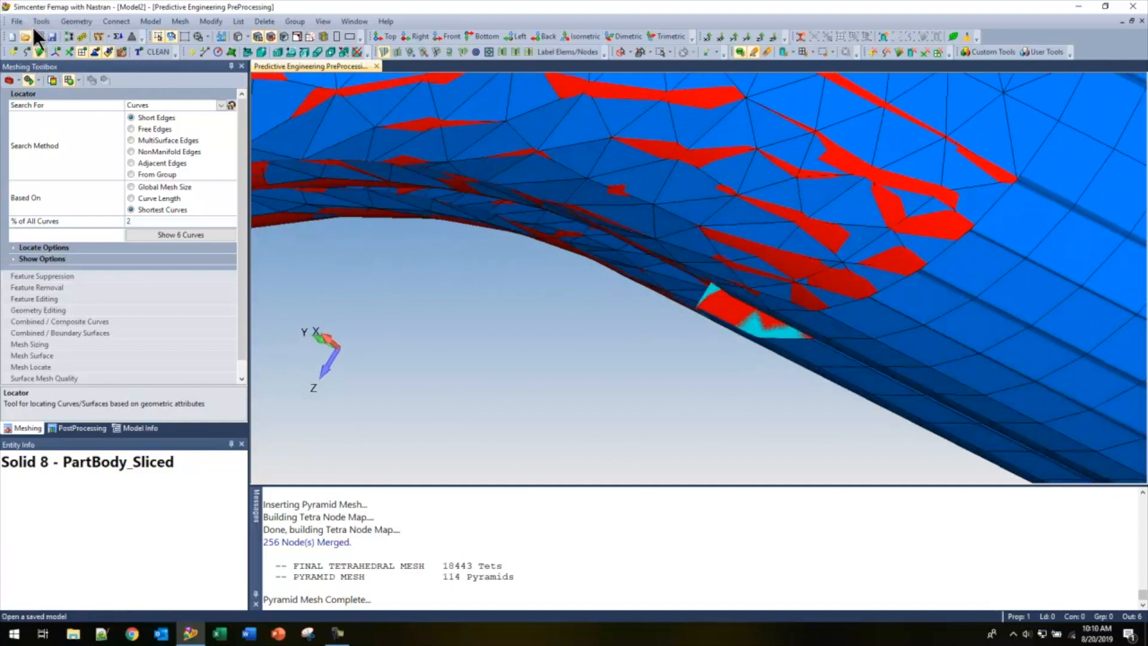
click(40, 52)
middle_drag(538, 249, 671, 251)
ctrl+middle_drag(621, 281, 770, 268)
middle_drag(660, 305, 646, 238)
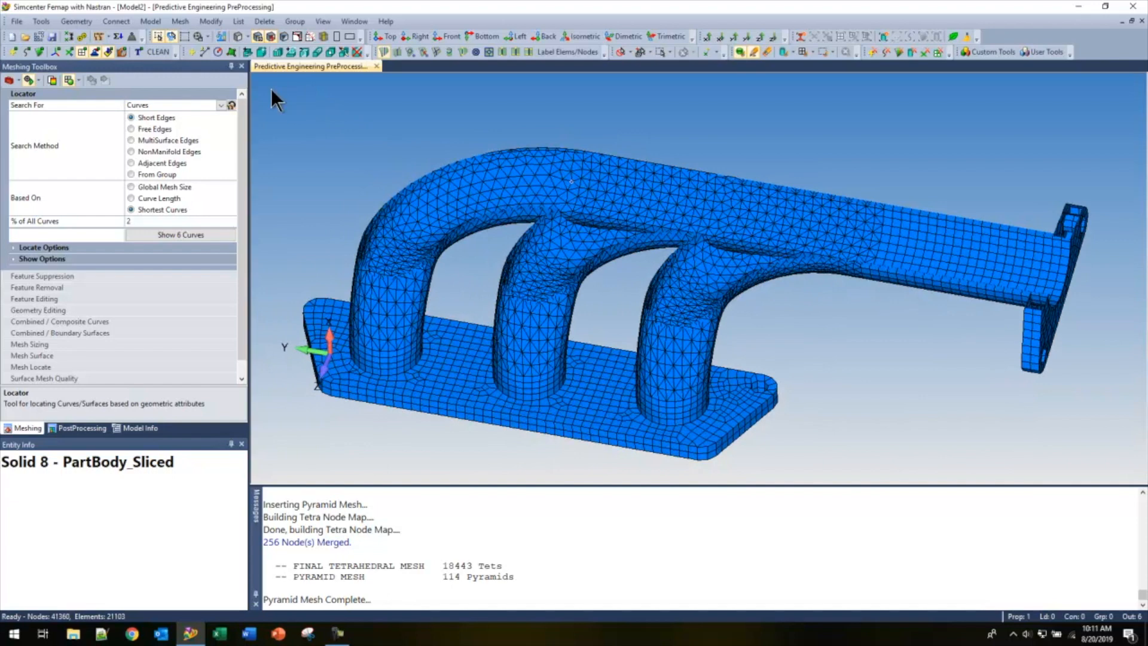
- Turn off the clipping plane to display the complete manifold mesh
click(246, 37)
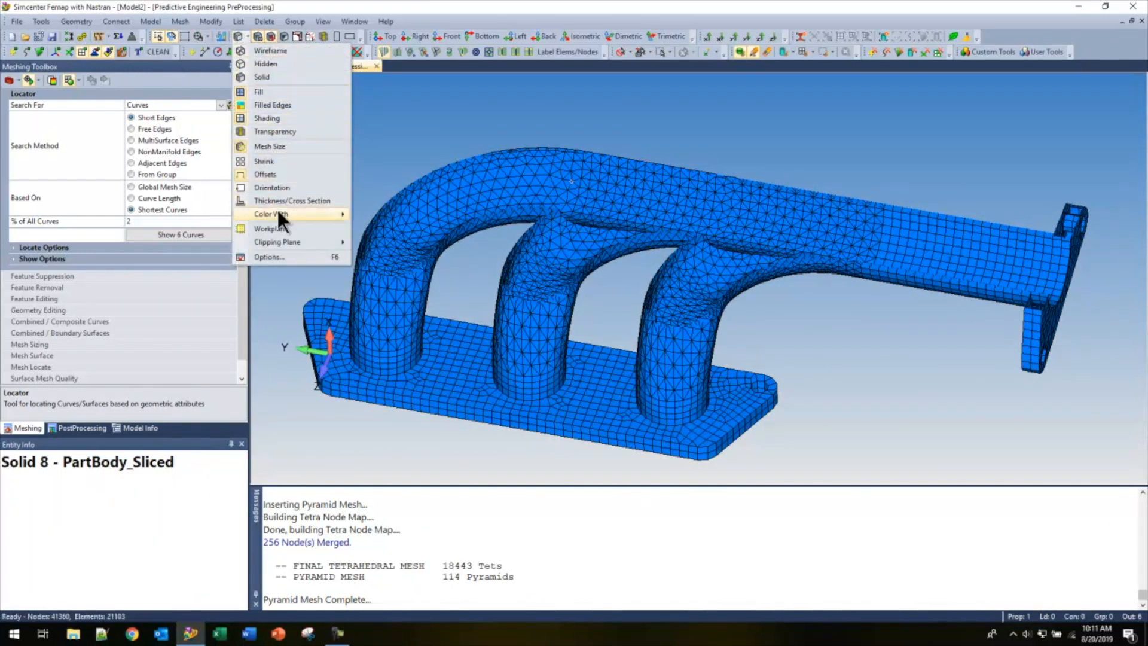
mouse_move(291, 243)
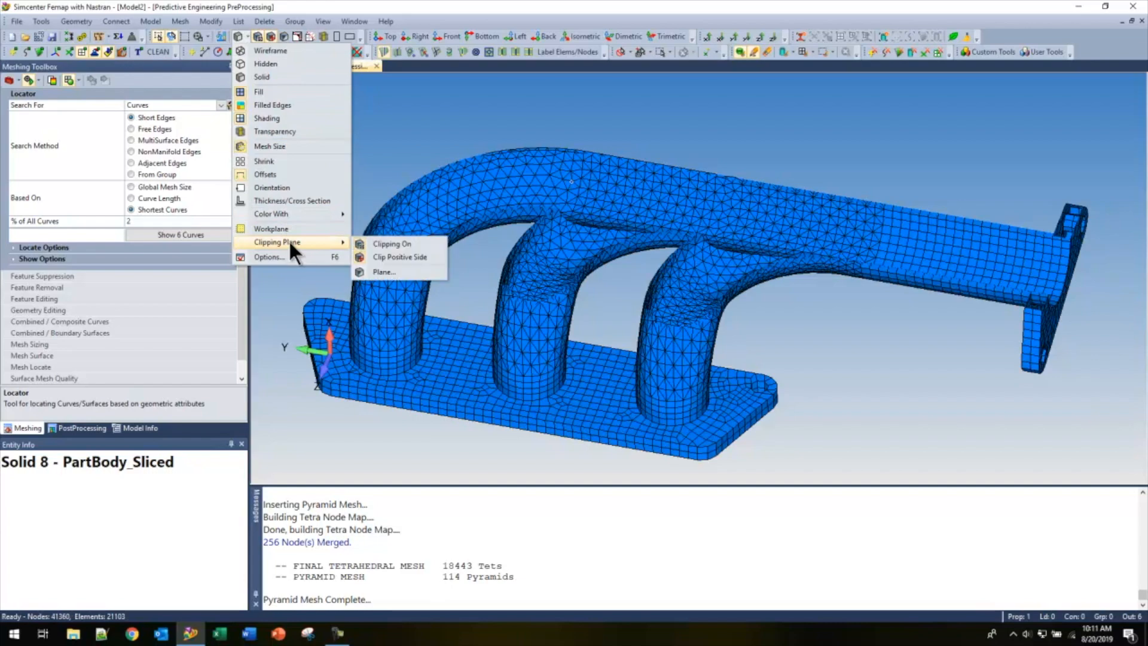
click(365, 245)
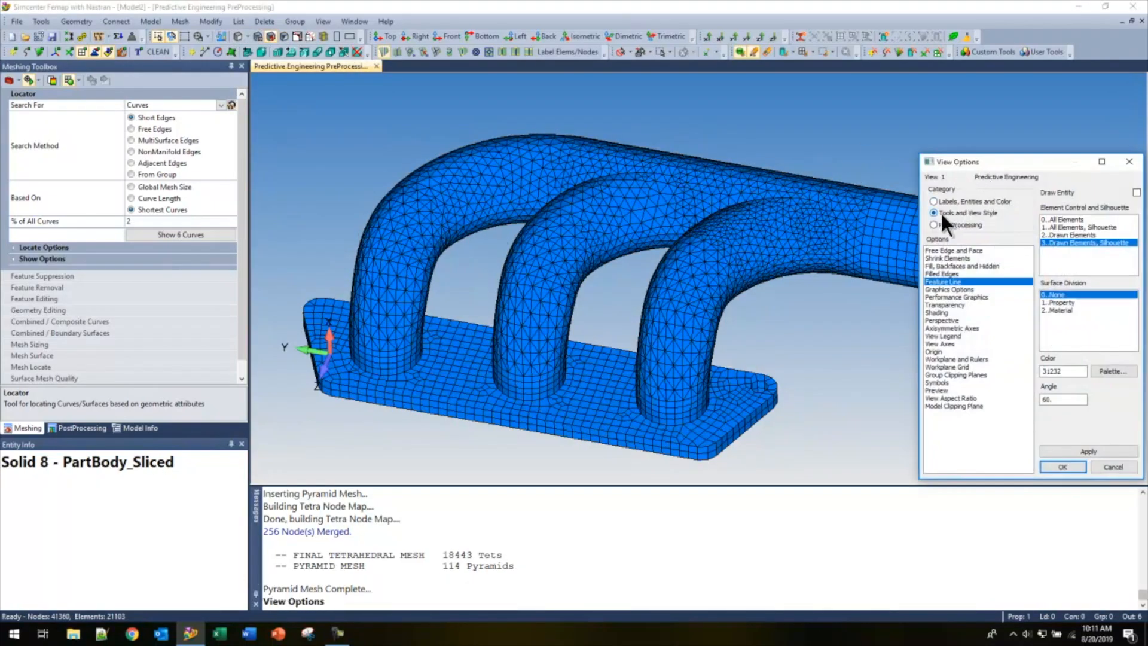
- Enable drawing of feature lines in the view options with element control set to All Elements
click(1072, 219)
click(1136, 192)
click(1088, 451)
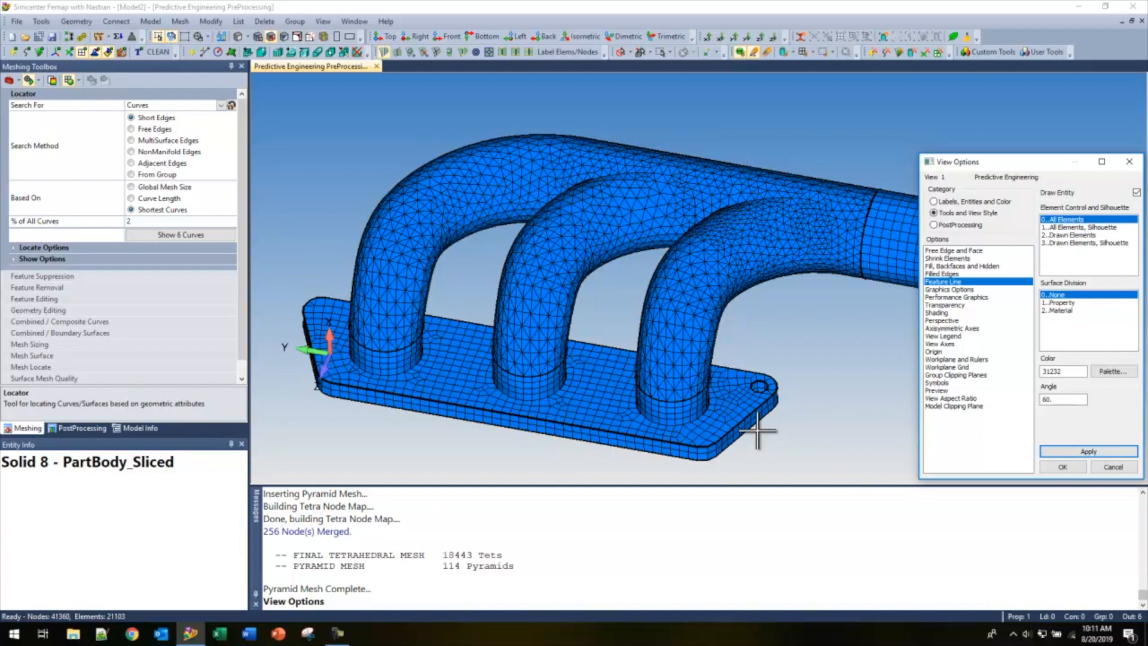
- Set the feature line color to red (31236), check the lines around the outlet pipe transition, and accept the view options
click(1113, 366)
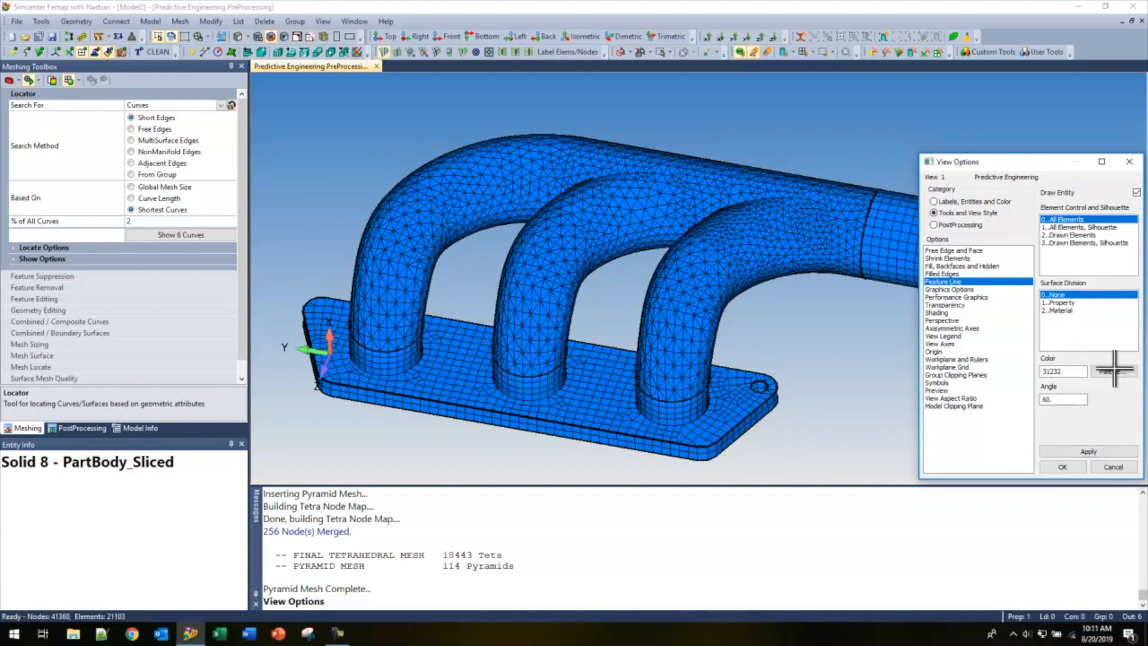
click(475, 233)
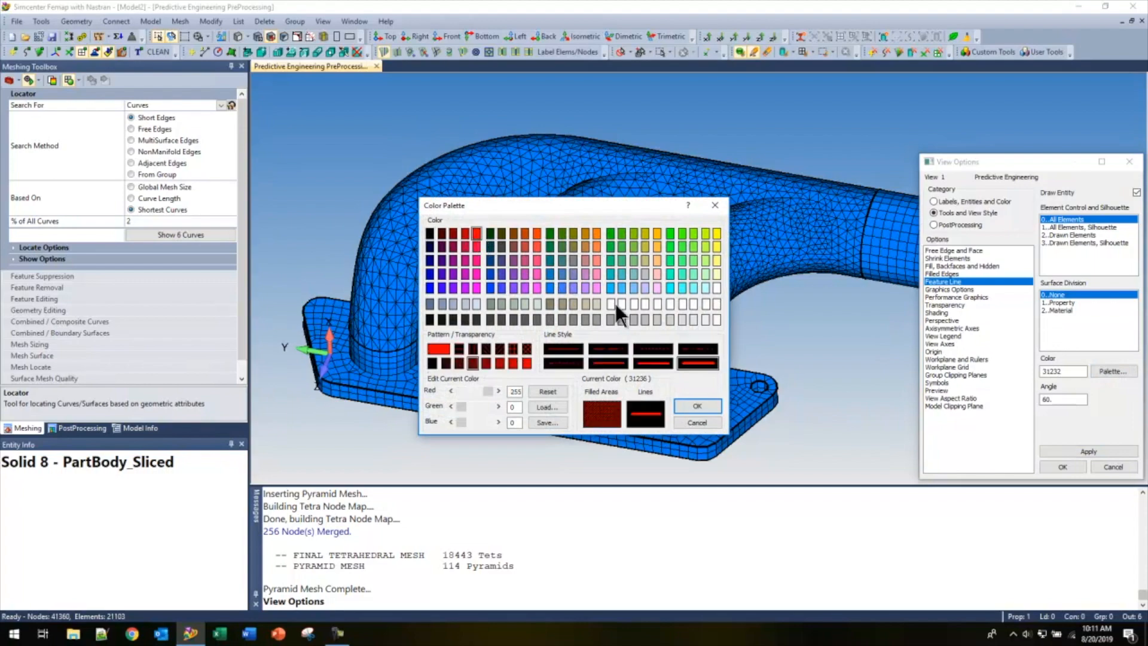
click(693, 406)
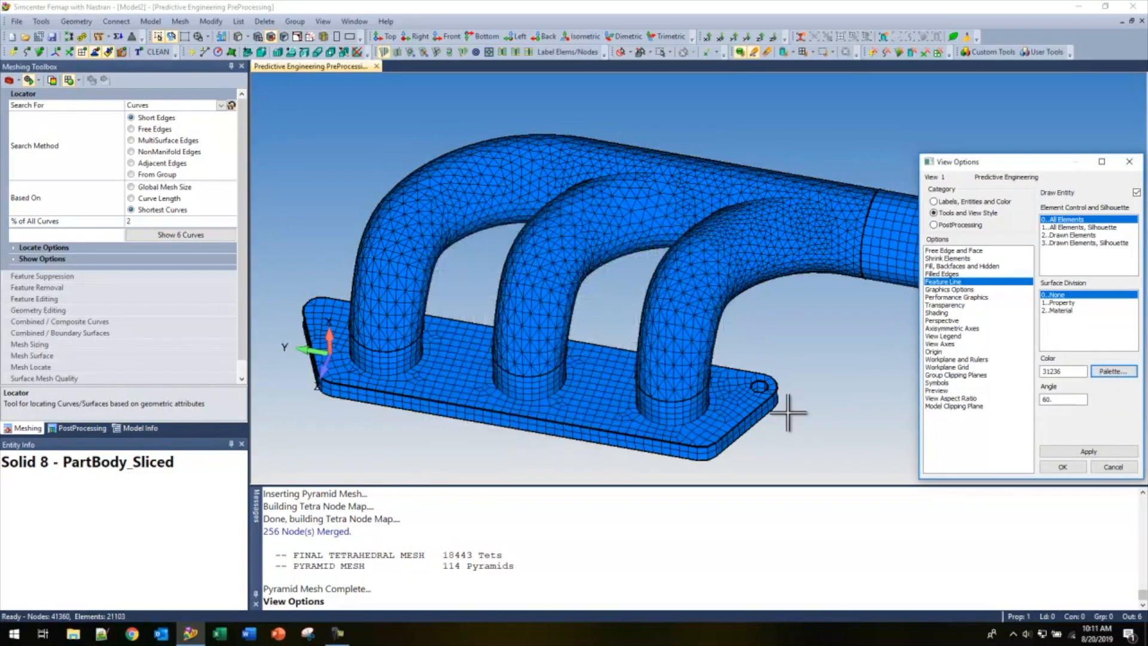
click(1064, 450)
scroll(713, 245, up, 6)
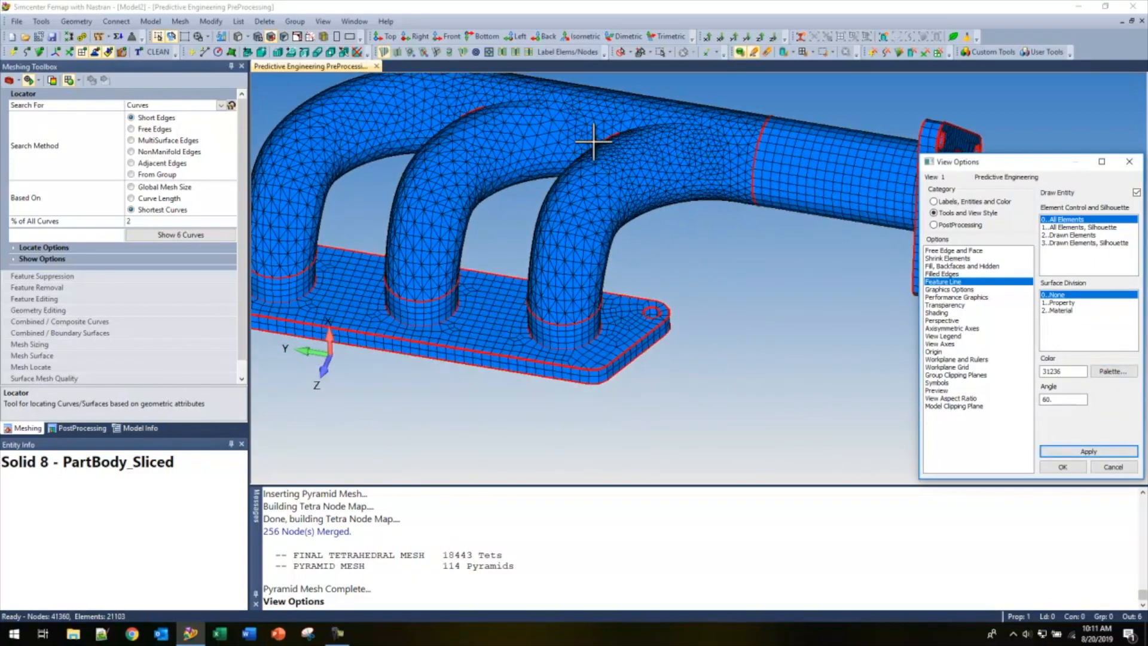
middle_drag(593, 197, 662, 223)
middle_drag(557, 122, 429, 213)
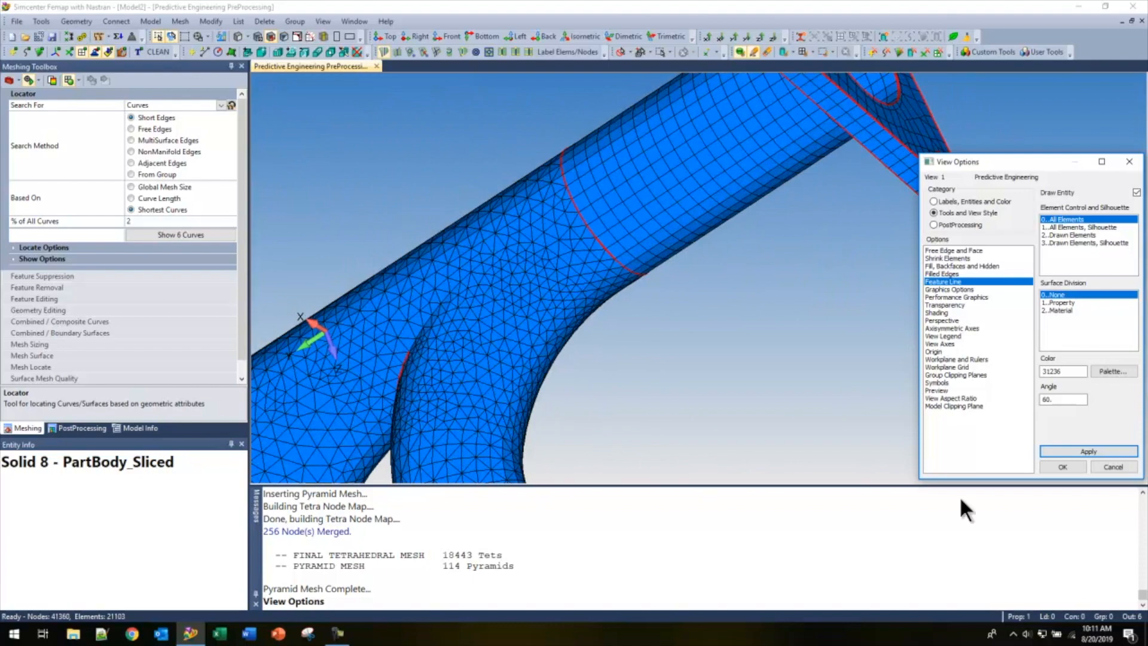
click(1062, 467)
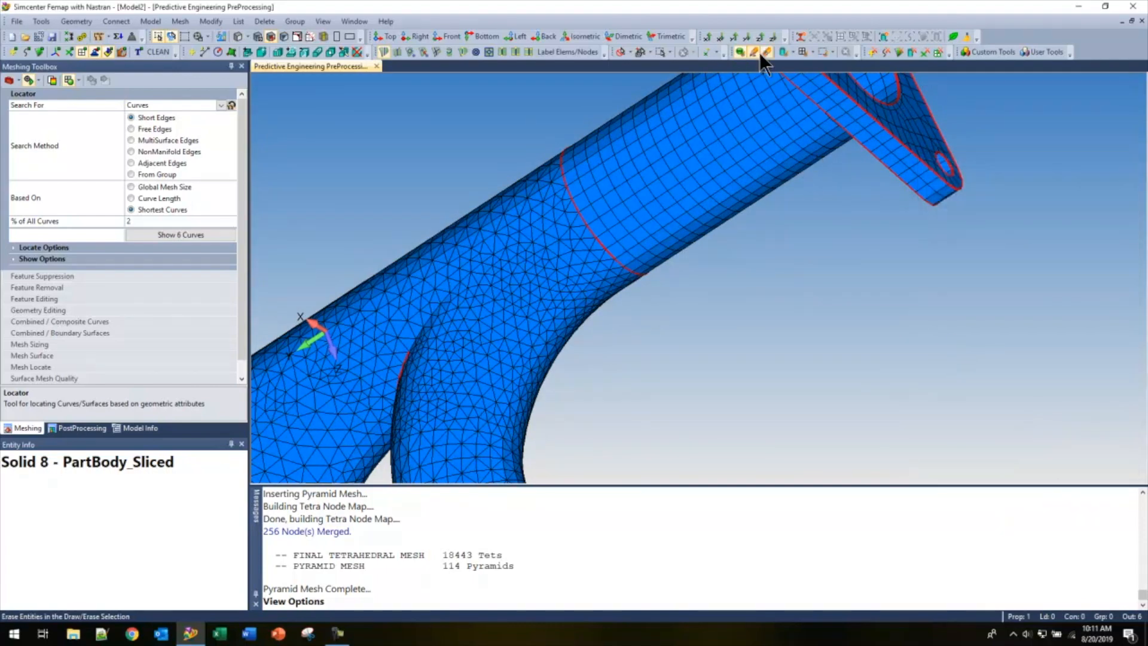
- Temporarily erase the outlet pipe solid to inspect the mesh transition, and restore the full manifold in a side-on view
click(781, 52)
click(659, 184)
key(Return)
mouse_move(615, 231)
middle_down()
mouse_move(732, 185)
mouse_move(828, 128)
mouse_move(764, 108)
mouse_move(715, 111)
mouse_move(736, 110)
mouse_move(729, 139)
middle_up()
click(740, 52)
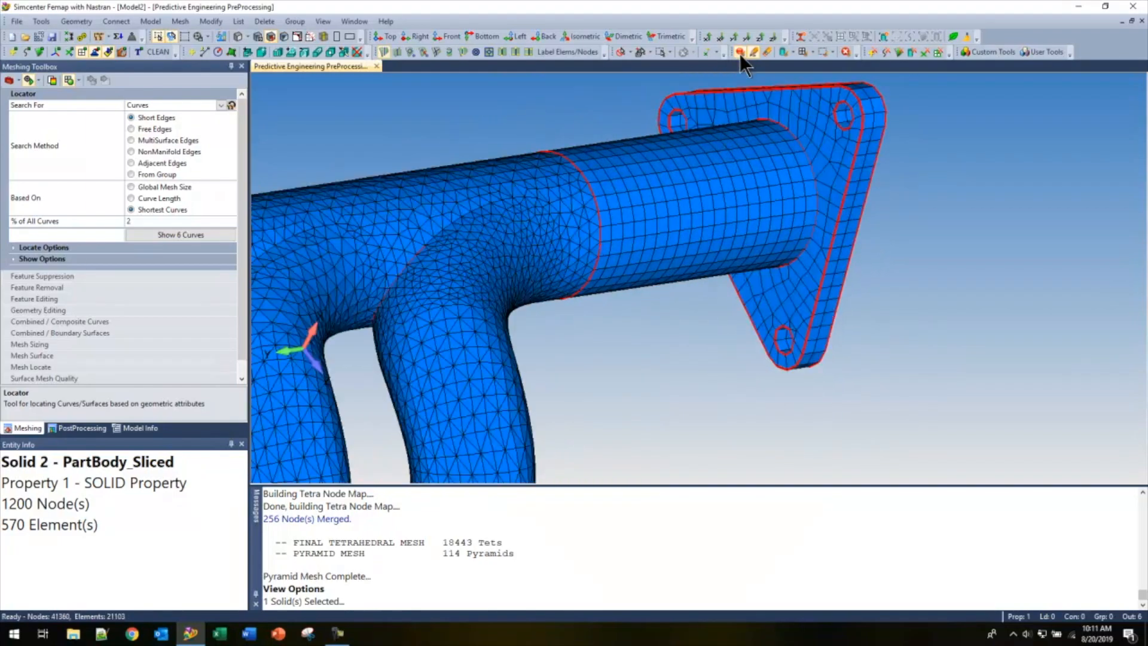
scroll(673, 368, down, 5)
ctrl+middle_drag(622, 299, 732, 219)
middle_drag(732, 219, 652, 245)
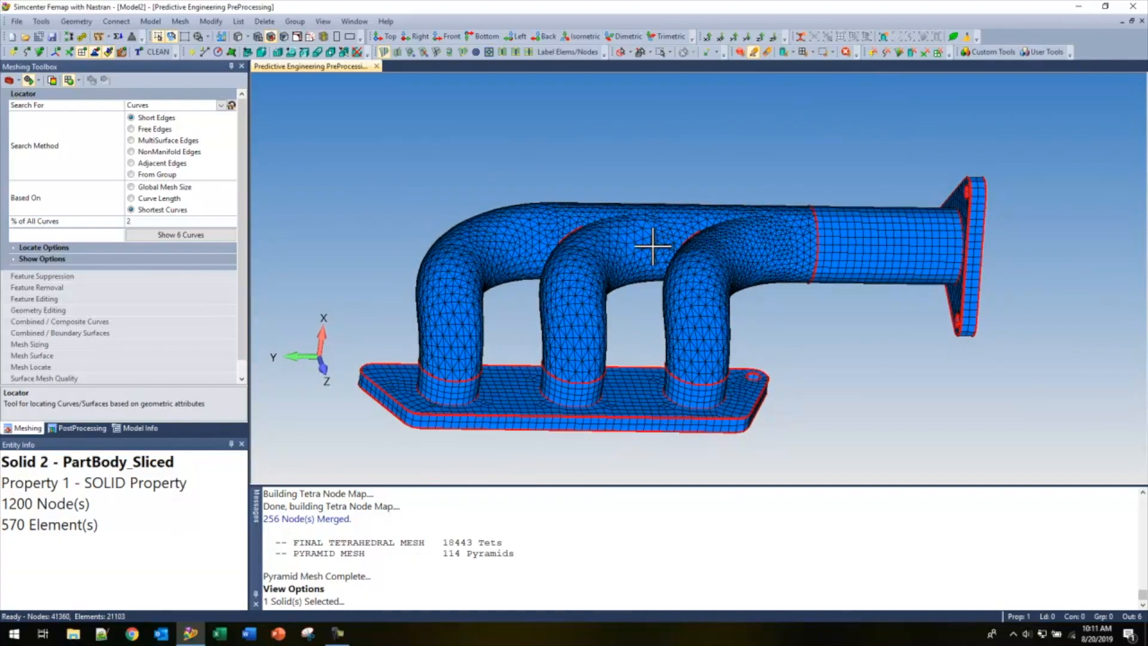